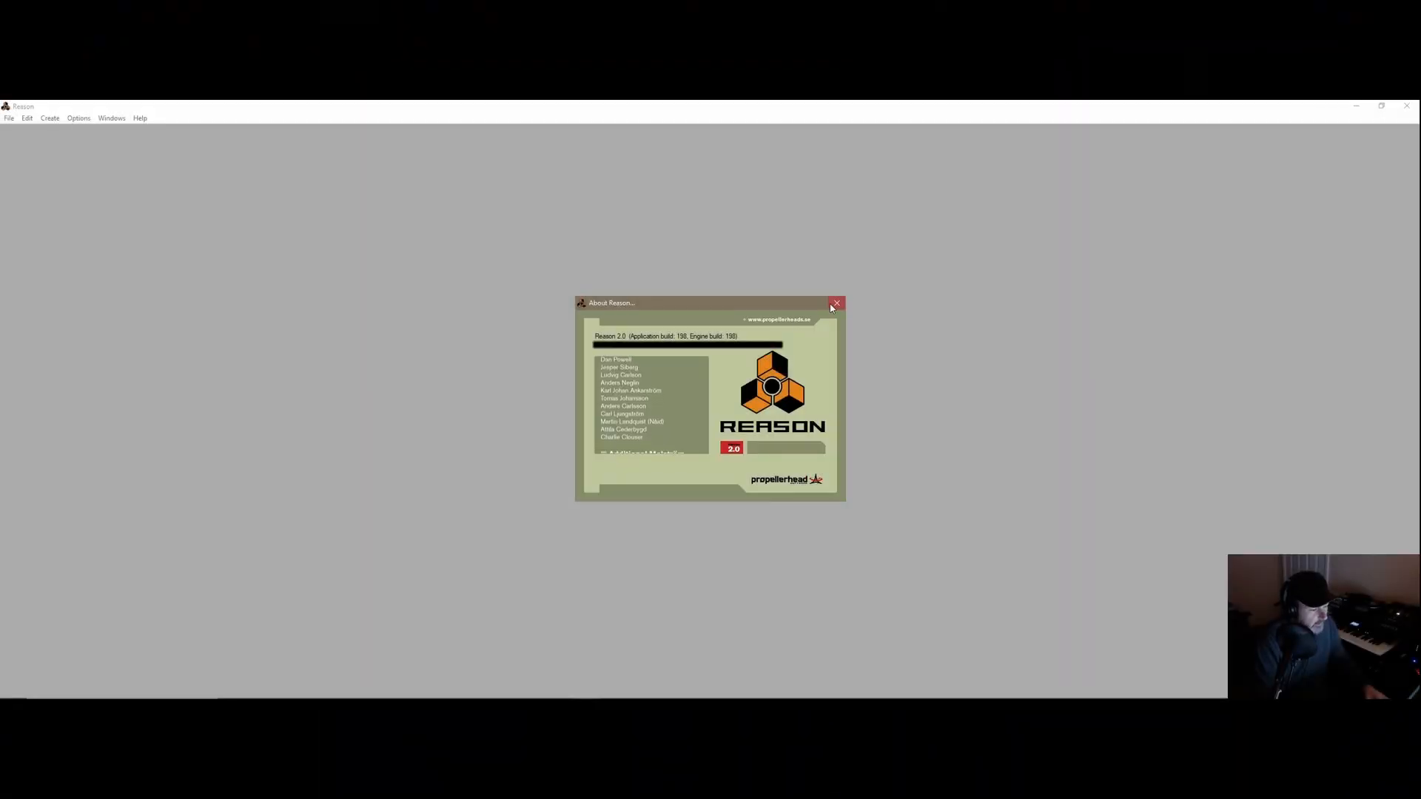
# - Close the About window, open the demo song Realization.rps and dismiss its song information
pyautogui.click(833, 305)
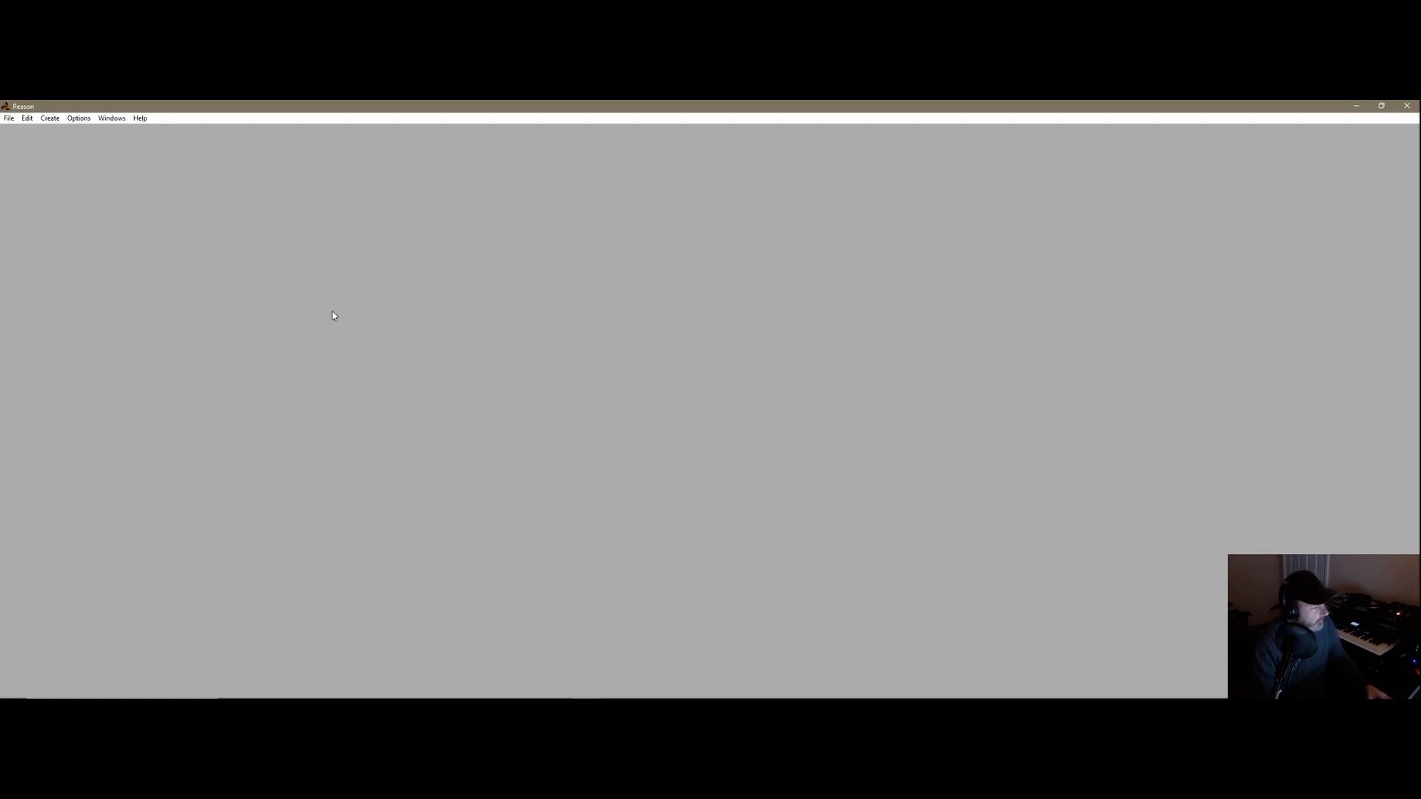
pyautogui.click(6, 123)
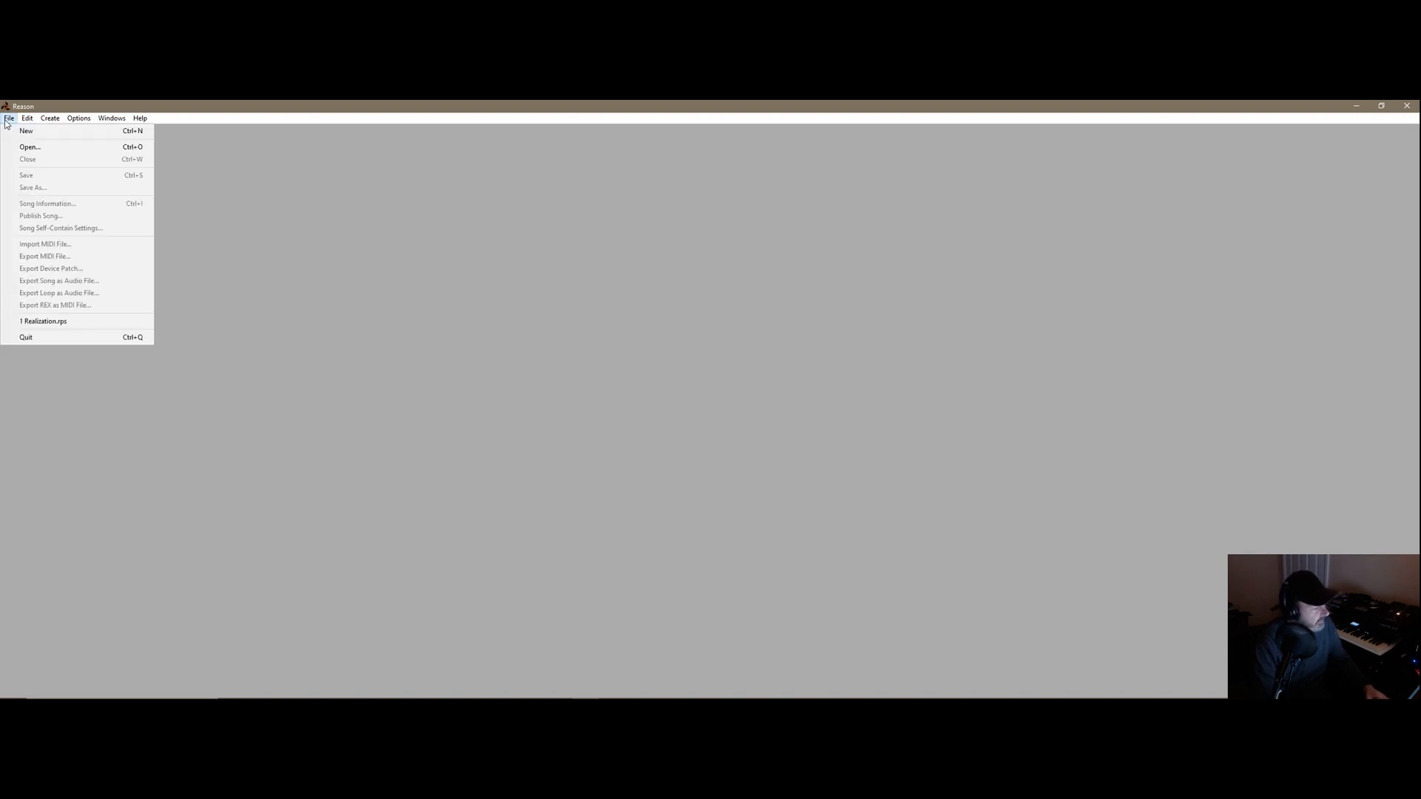
pyautogui.click(29, 148)
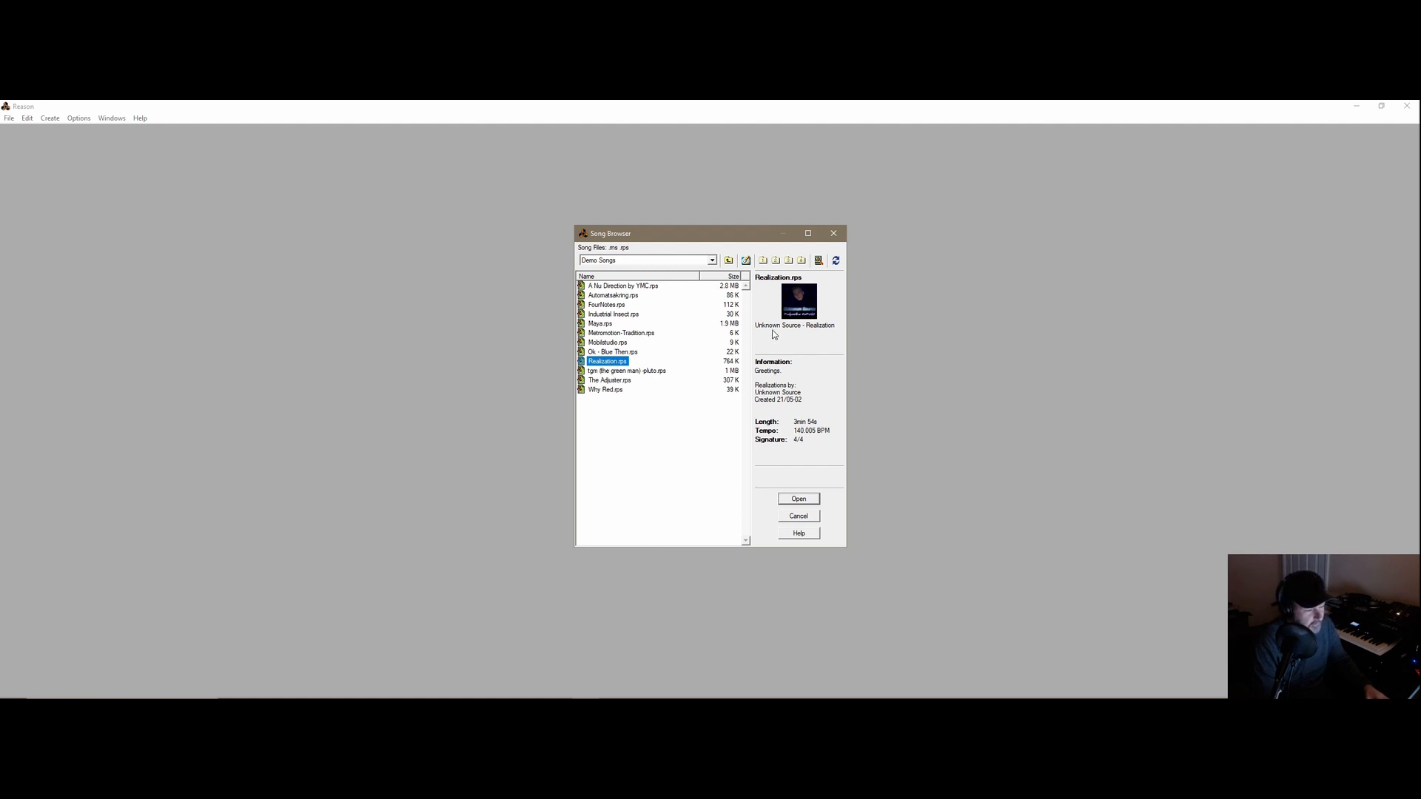
pyautogui.click(799, 501)
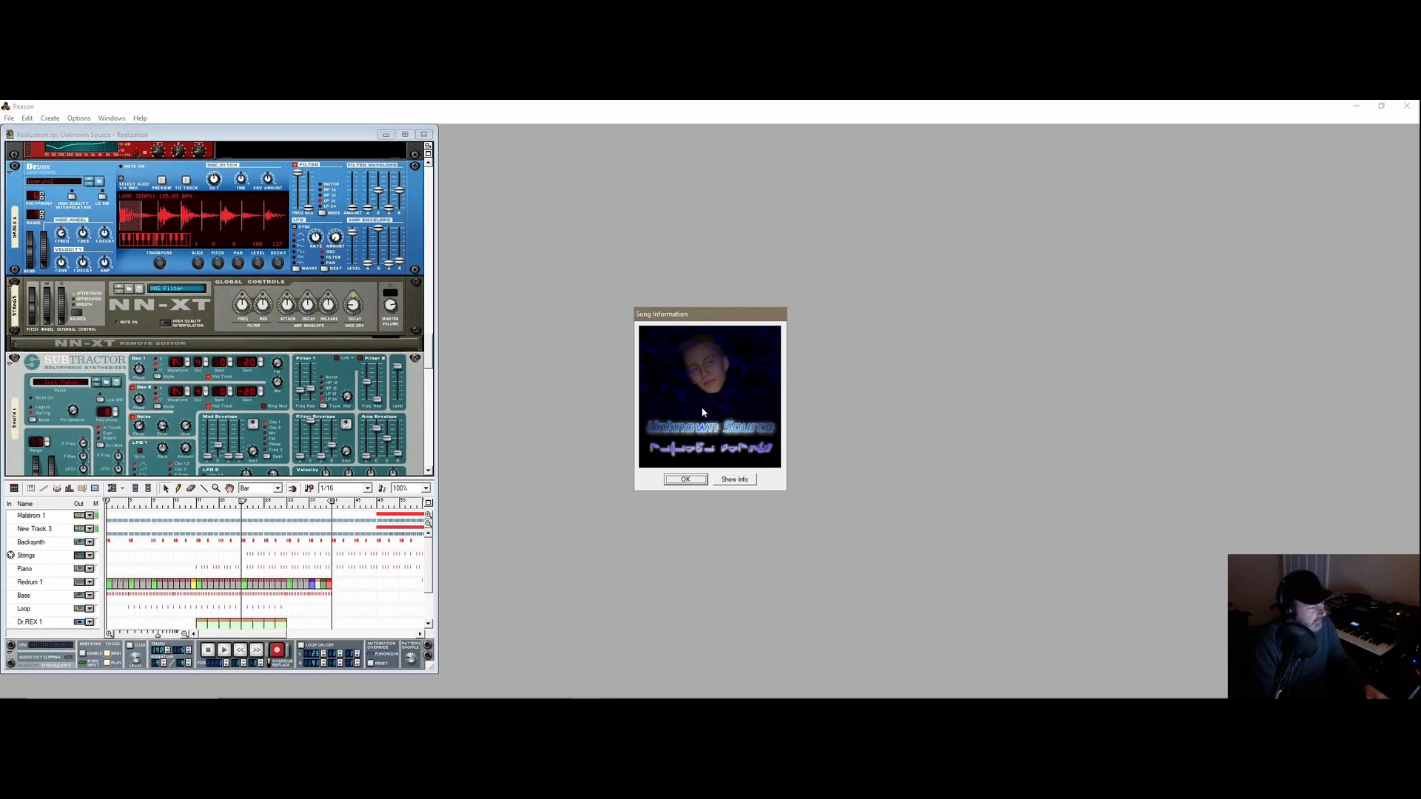
pyautogui.click(682, 480)
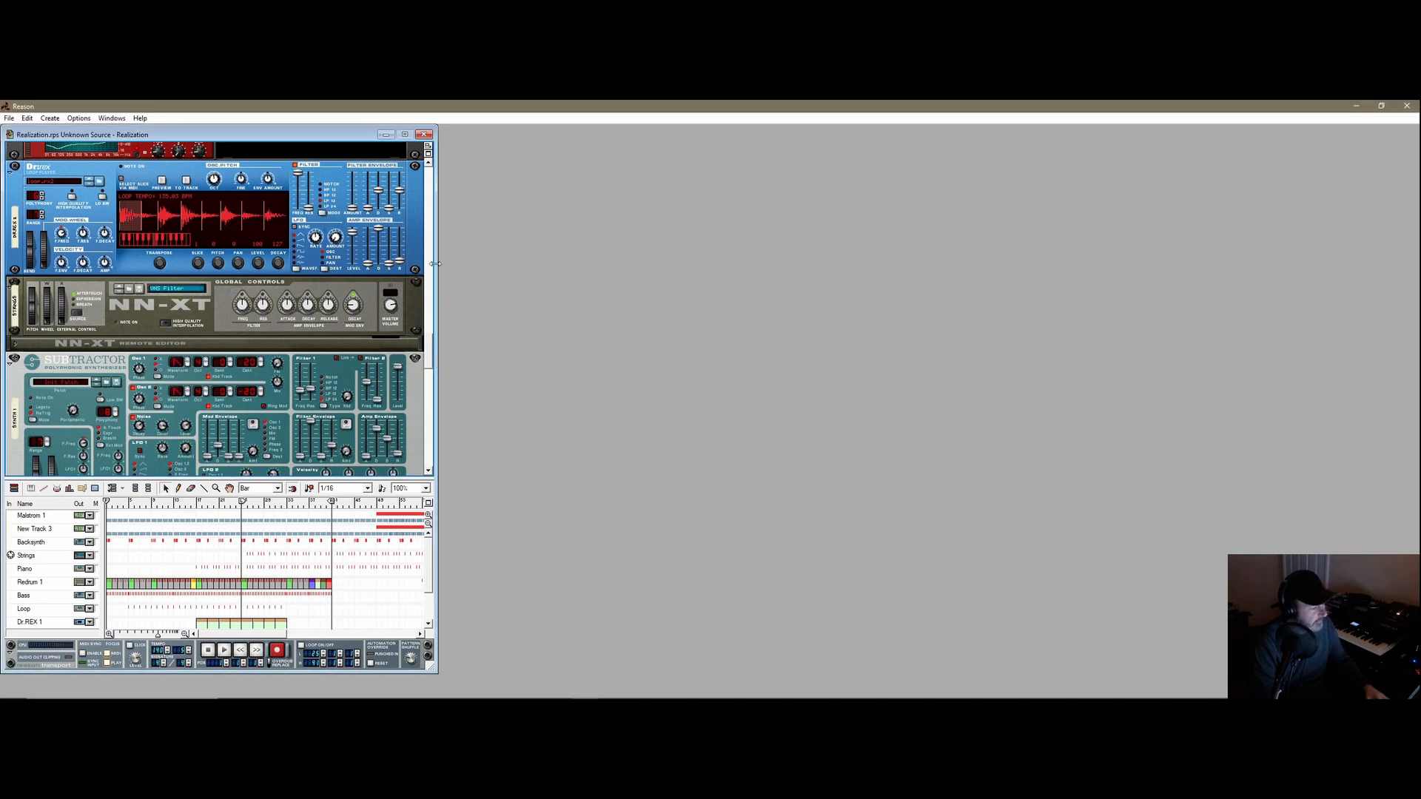
# - Bring the top of the rack into view, play the Realization song, shift its window slightly and stop playback
pyautogui.moveTo(427, 361); pyautogui.dragTo(446, 180)
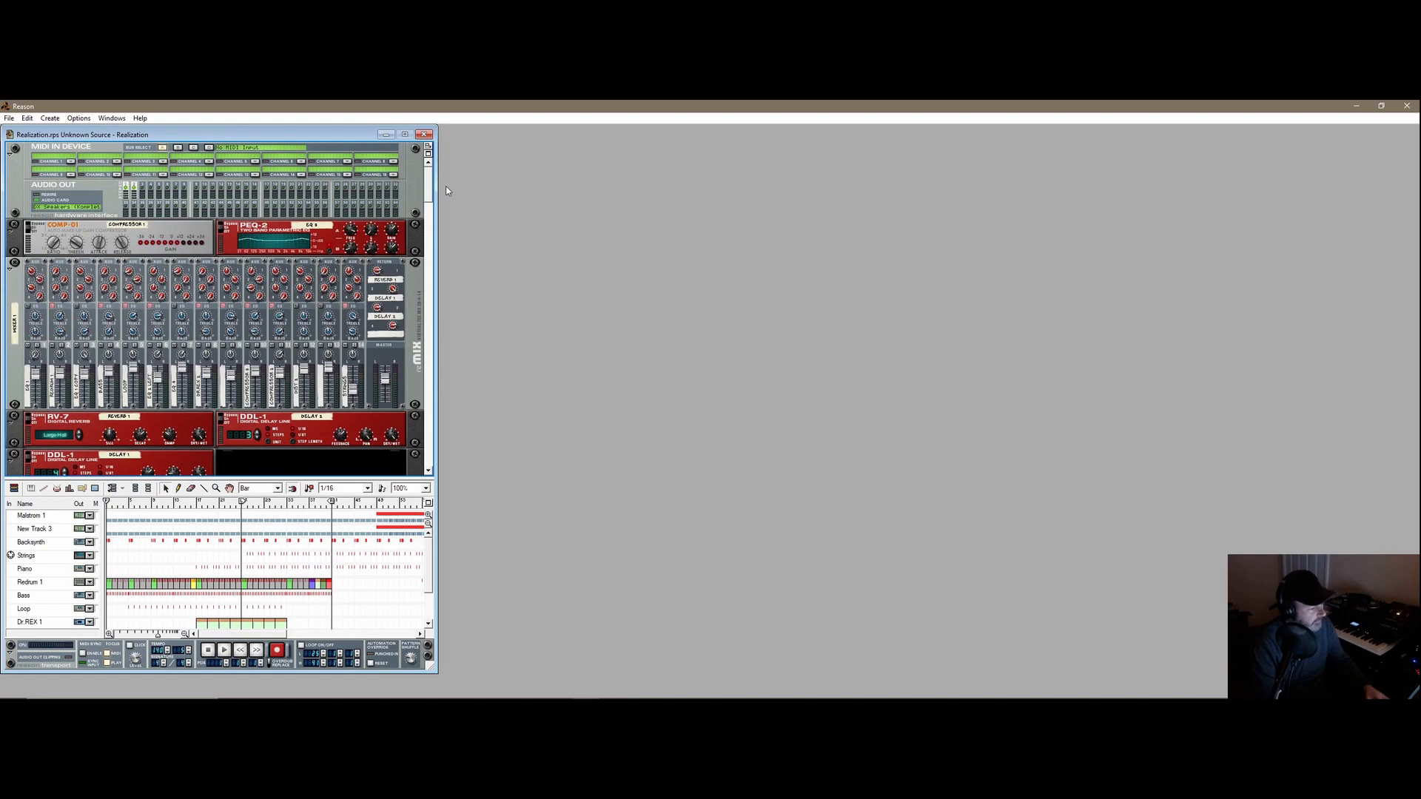
pyautogui.moveTo(432, 194)
pyautogui.mouseDown()
pyautogui.moveTo(442, 450)
pyautogui.moveTo(444, 180)
pyautogui.mouseUp()
pyautogui.click(225, 651)
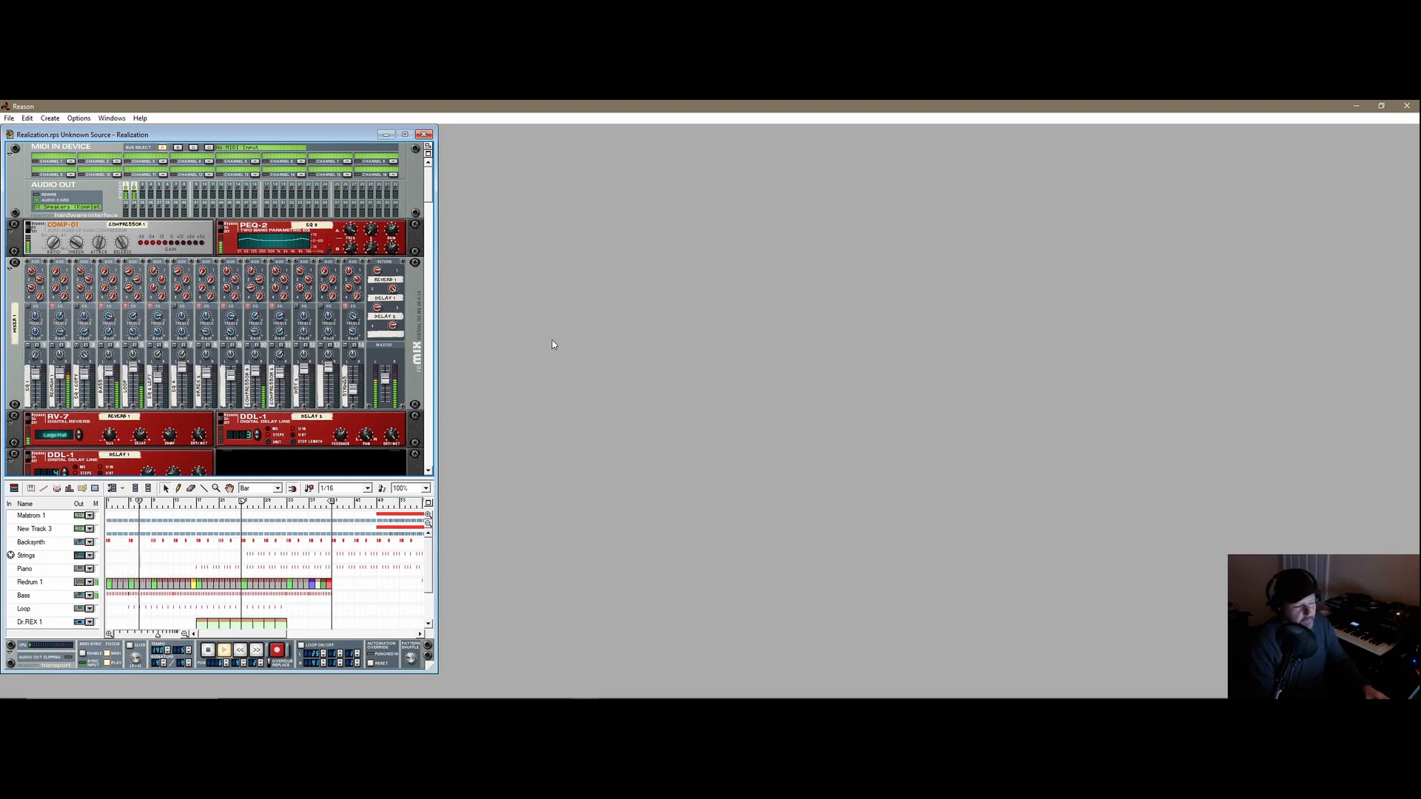
pyautogui.moveTo(331, 137)
pyautogui.mouseDown()
pyautogui.moveTo(825, 154)
pyautogui.moveTo(334, 147)
pyautogui.mouseUp()
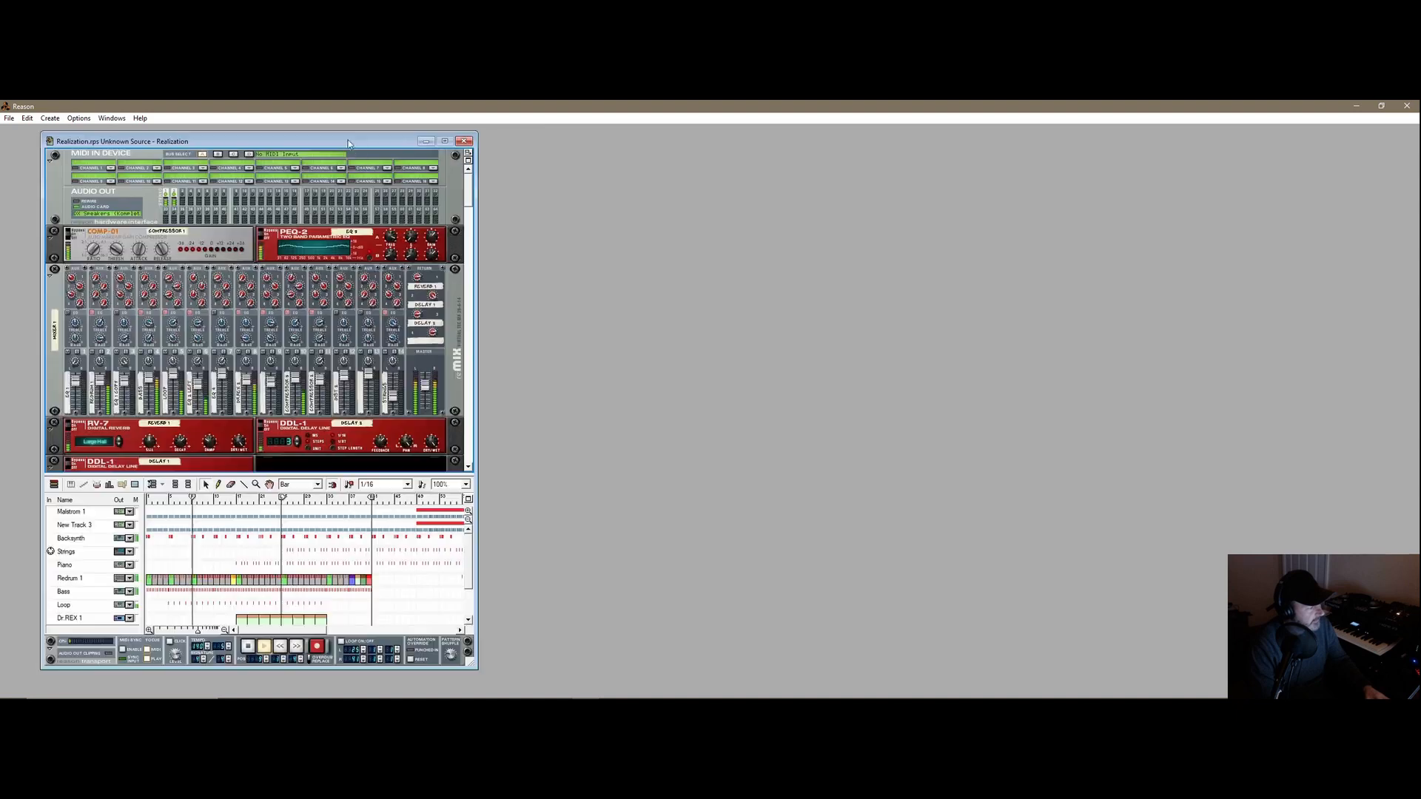
pyautogui.moveTo(344, 143); pyautogui.dragTo(328, 143)
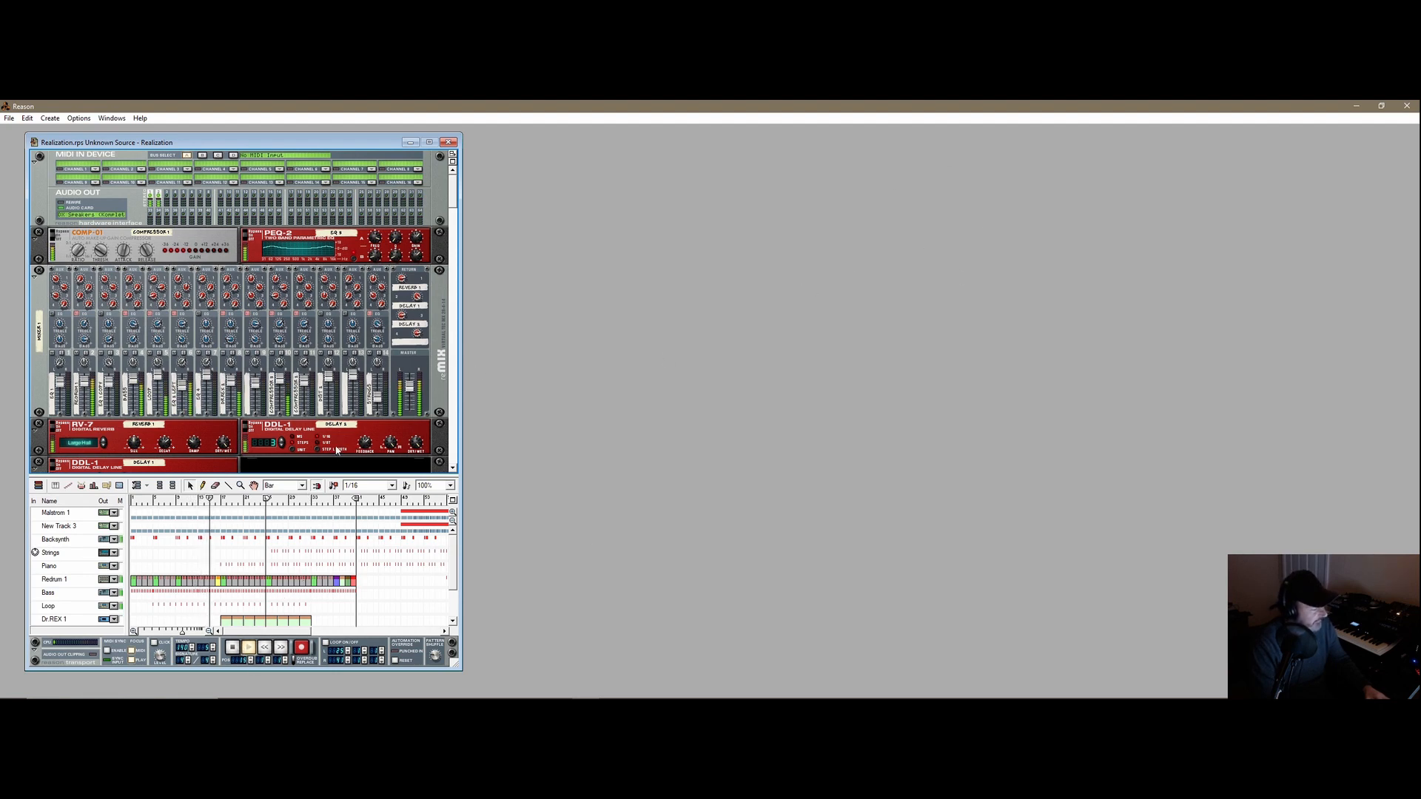
pyautogui.click(232, 648)
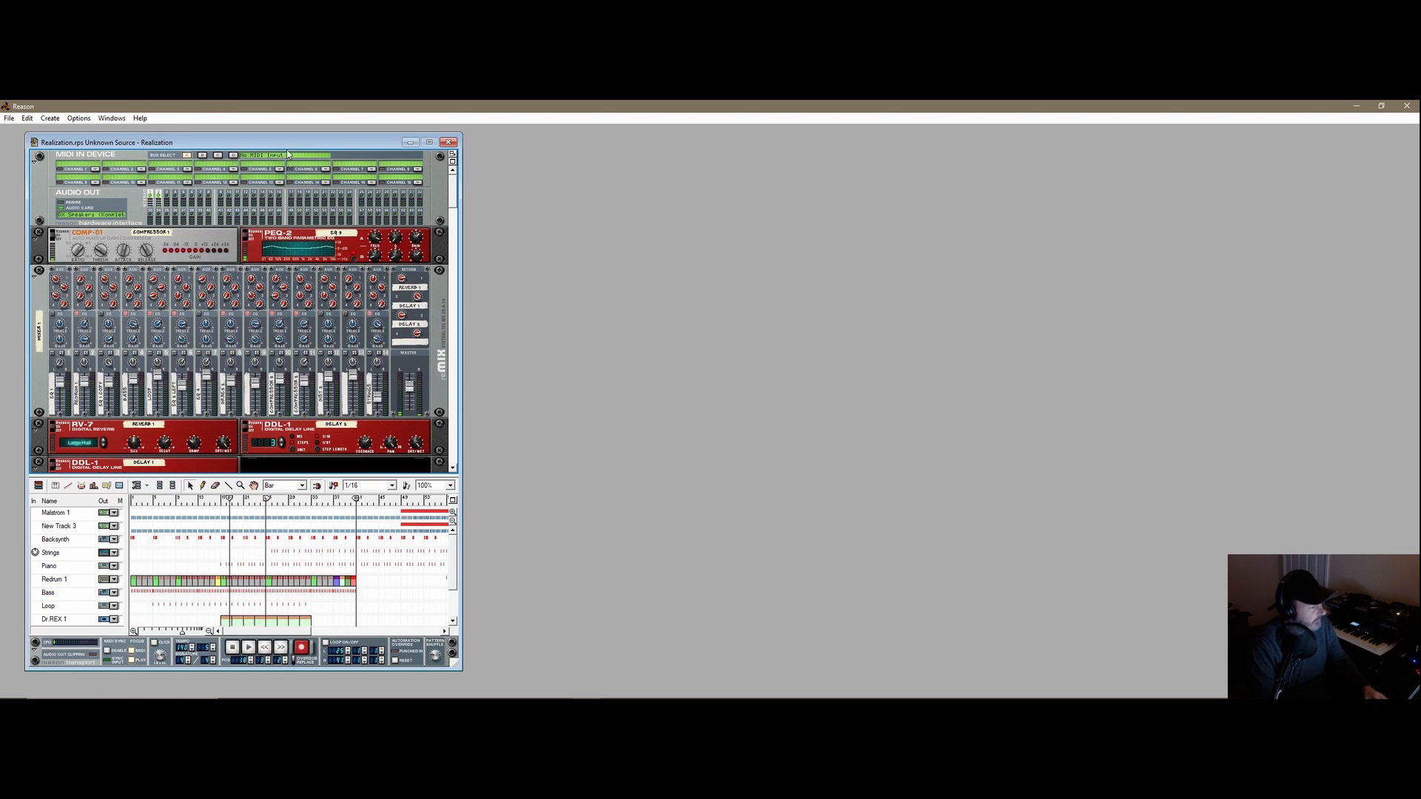
pyautogui.moveTo(287, 144); pyautogui.dragTo(280, 142)
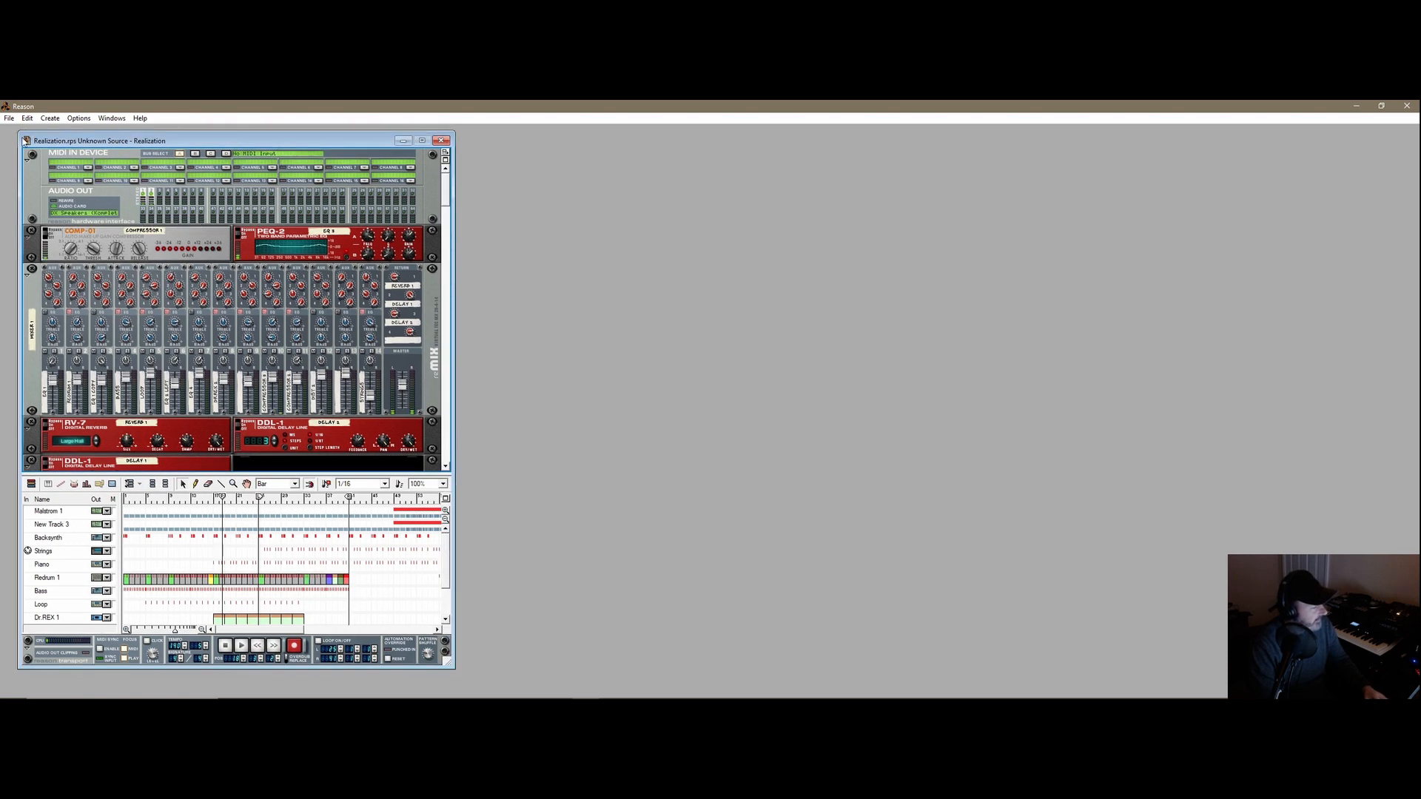
# - Create two new empty songs and place their windows side by side next to the Realization song window
pyautogui.click(9, 117)
pyautogui.click(19, 132)
pyautogui.moveTo(265, 131); pyautogui.dragTo(651, 143)
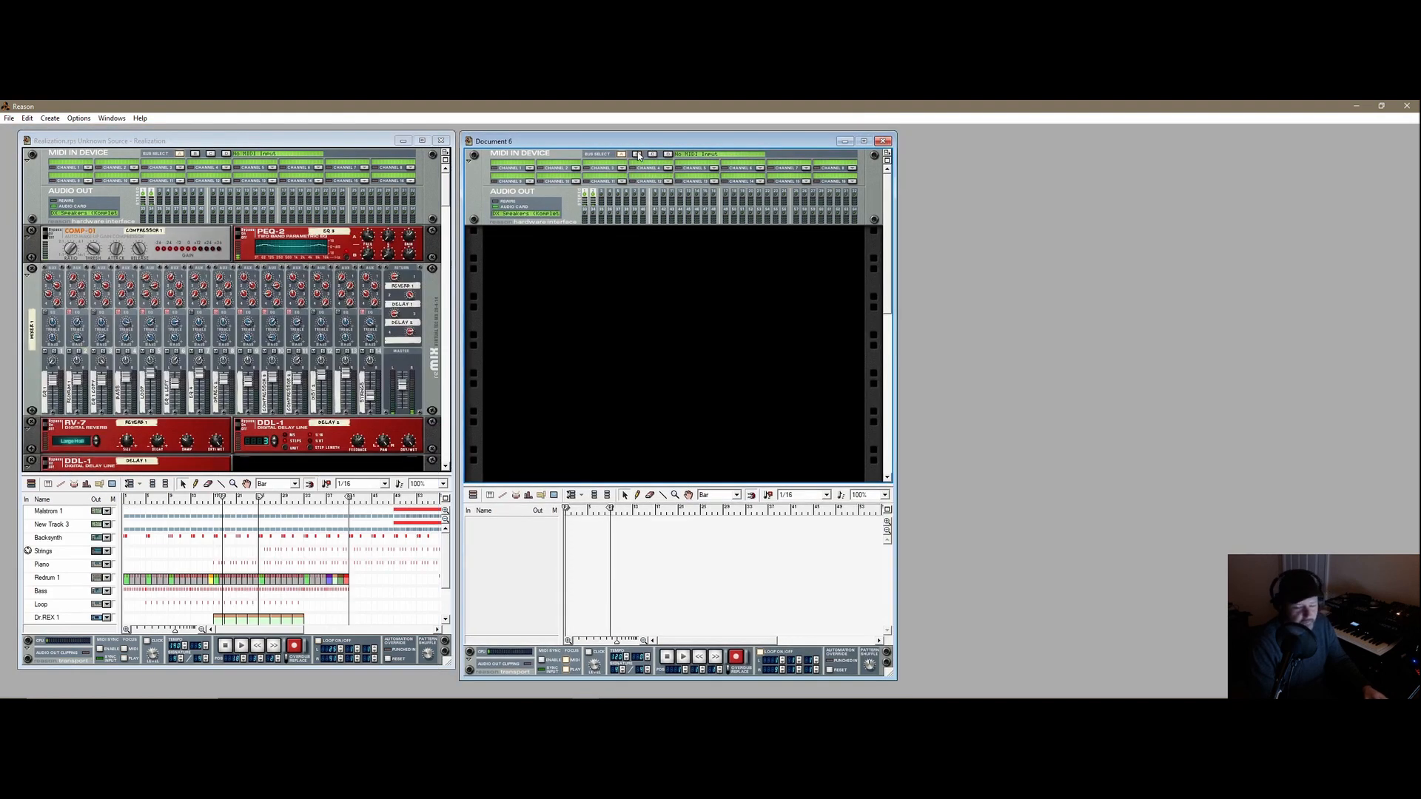
pyautogui.click(9, 118)
pyautogui.click(30, 132)
pyautogui.moveTo(344, 140); pyautogui.dragTo(1253, 145)
# - Try the cascade and horizontal tiling layouts on the three song windows, ending with vertical tiling
pyautogui.click(113, 121)
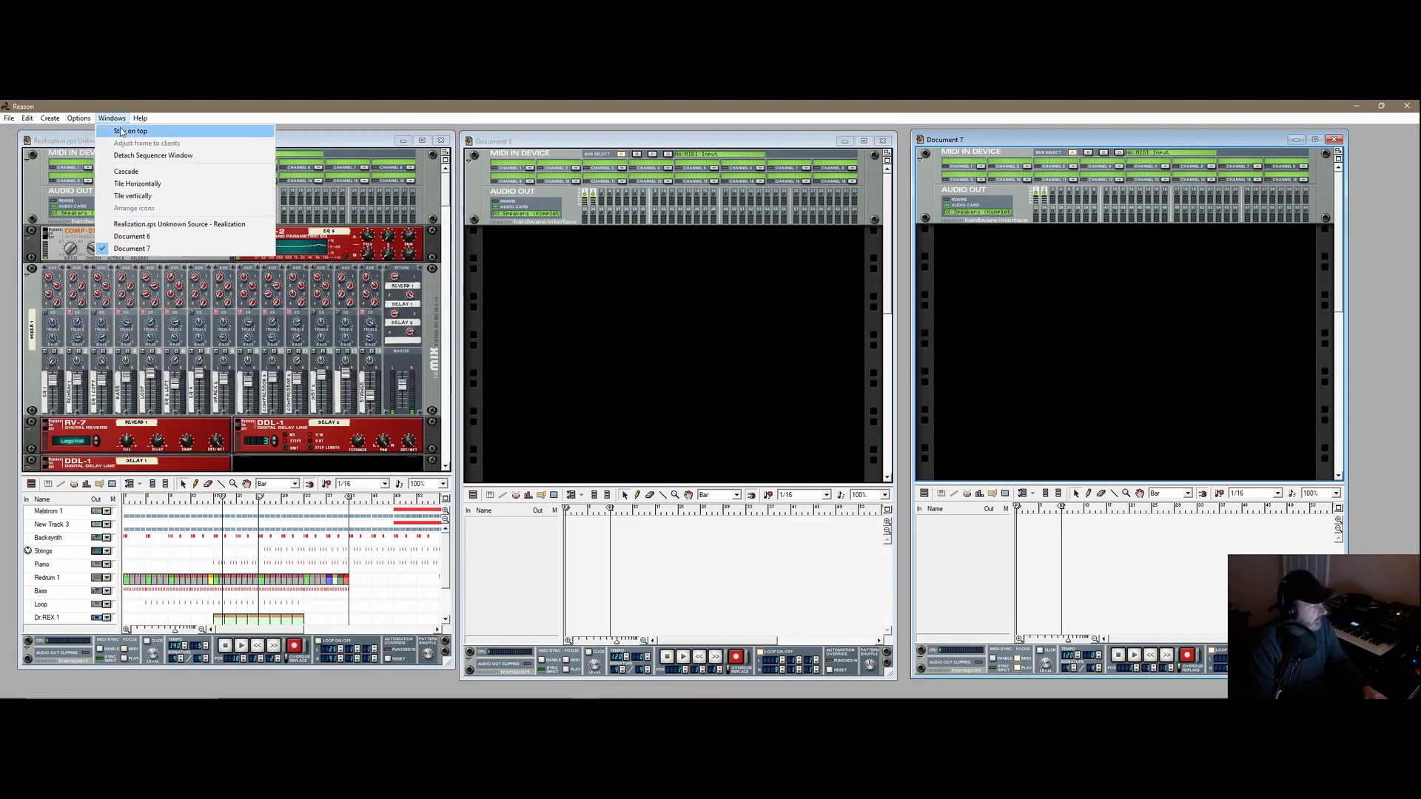
pyautogui.click(111, 171)
pyautogui.click(112, 119)
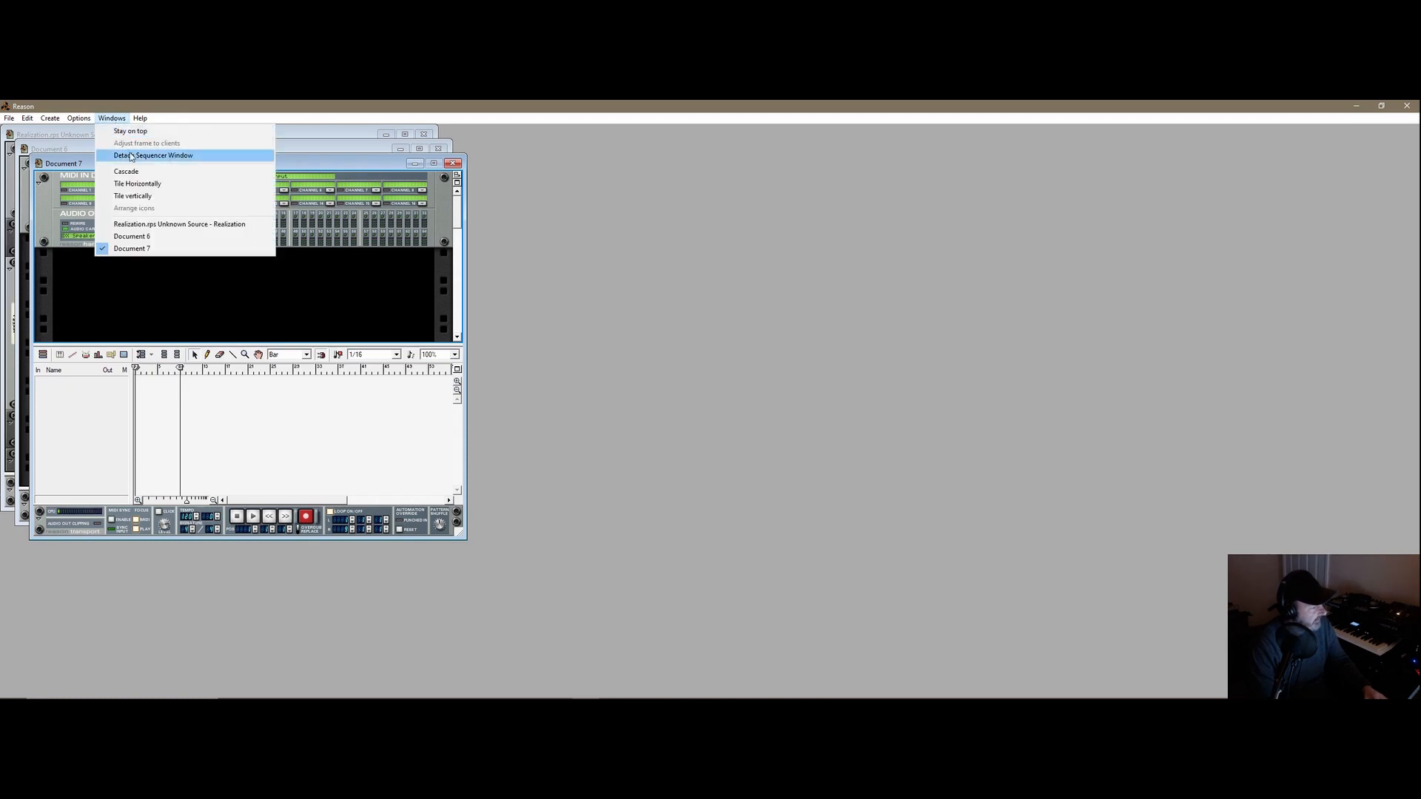
pyautogui.click(139, 183)
pyautogui.click(111, 119)
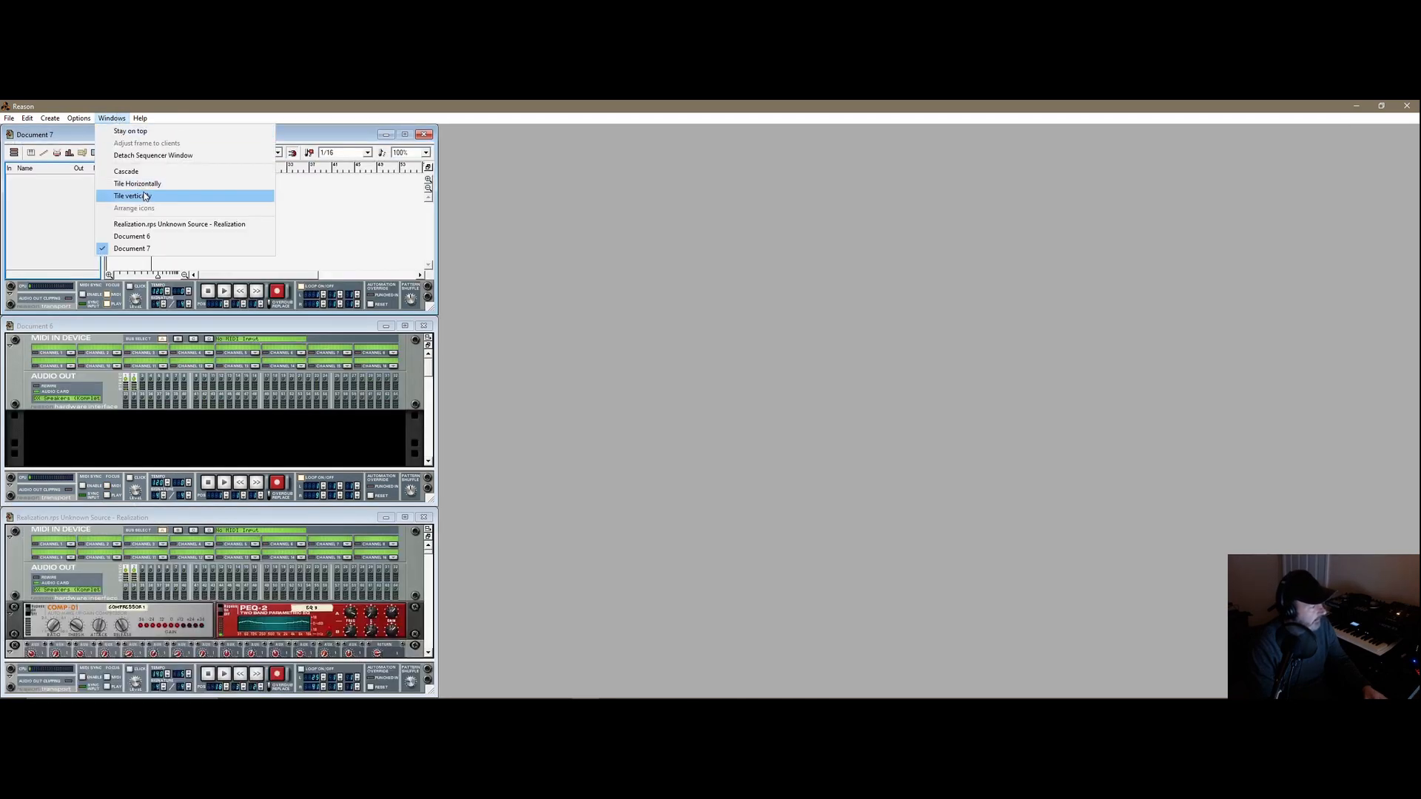
pyautogui.click(141, 196)
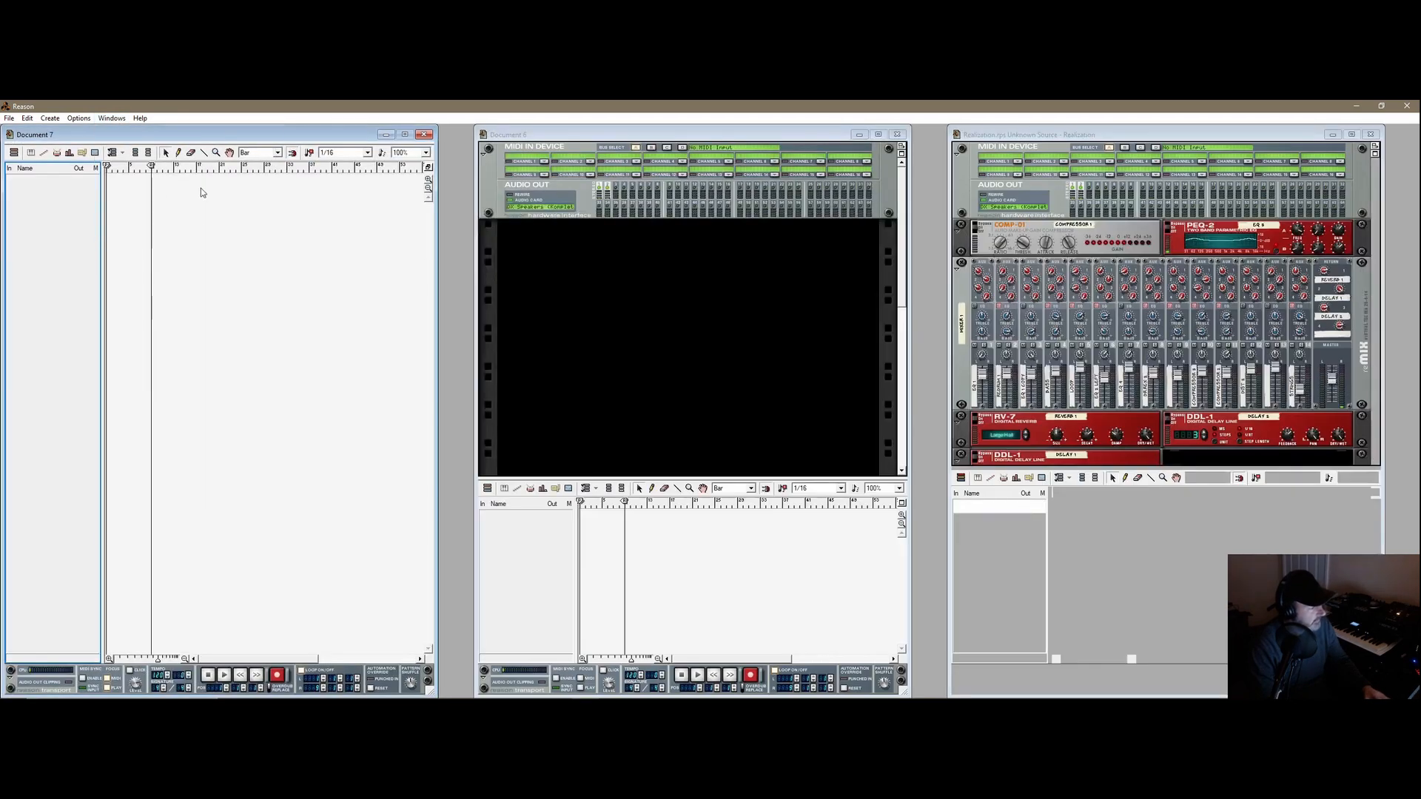
# - Close the two empty songs and move the Realization window to the opposite side of the workspace
pyautogui.click(426, 138)
pyautogui.click(897, 134)
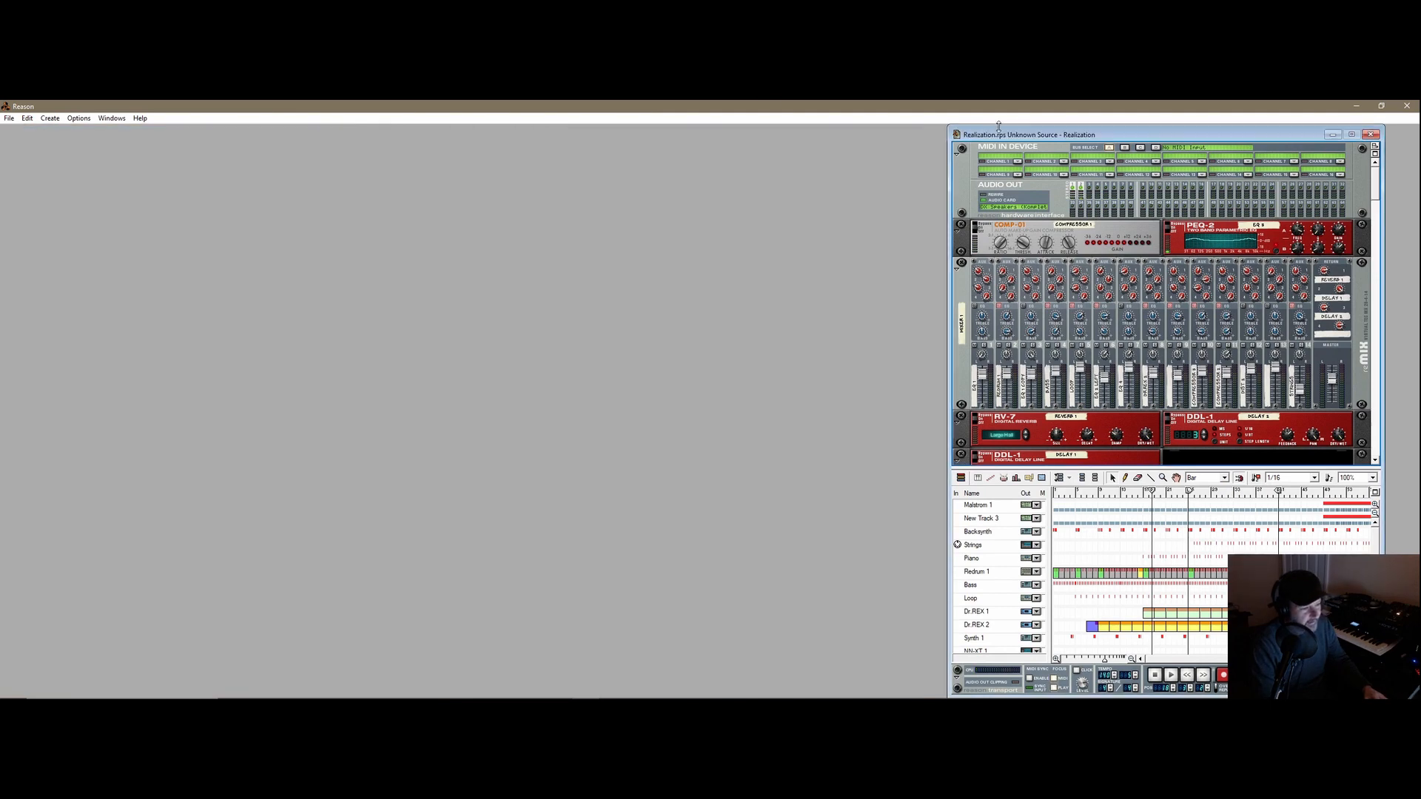
pyautogui.moveTo(1020, 140); pyautogui.dragTo(95, 140)
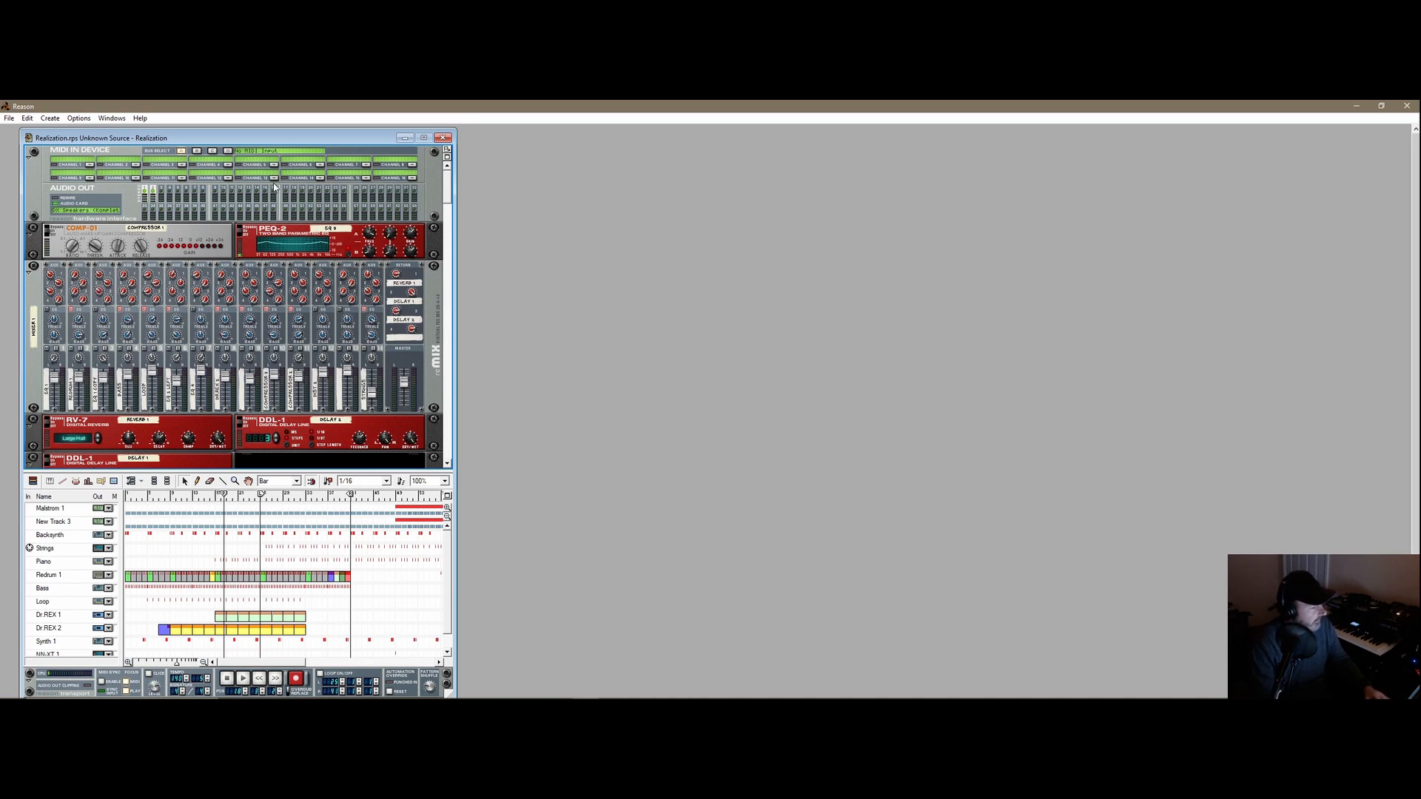
# - Detach the sequencer into its own window, make it smaller and place it beside the rack window
pyautogui.click(447, 154)
pyautogui.moveTo(498, 141); pyautogui.dragTo(746, 219)
pyautogui.moveTo(1389, 507); pyautogui.dragTo(828, 614)
pyautogui.moveTo(603, 215); pyautogui.dragTo(1075, 180)
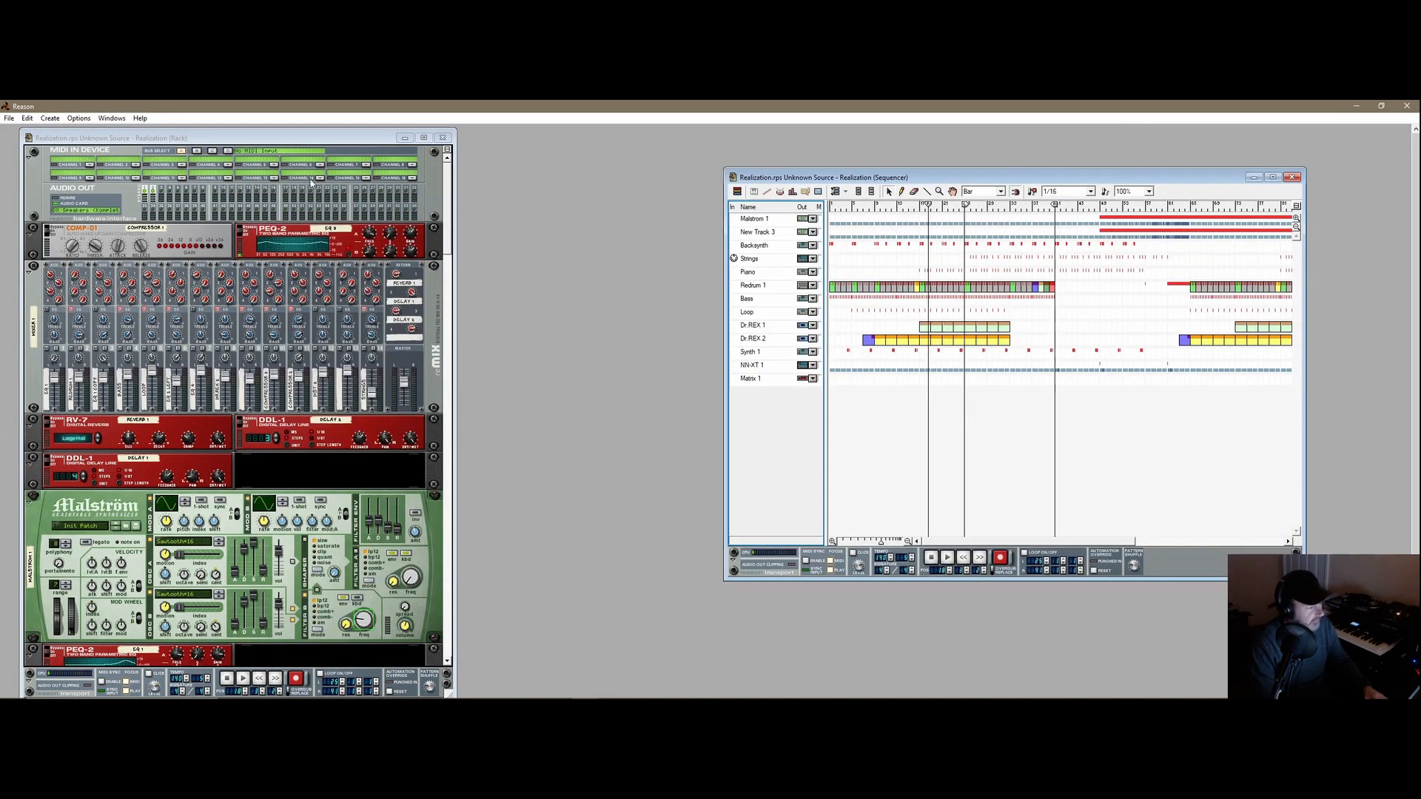
pyautogui.moveTo(334, 145); pyautogui.dragTo(455, 147)
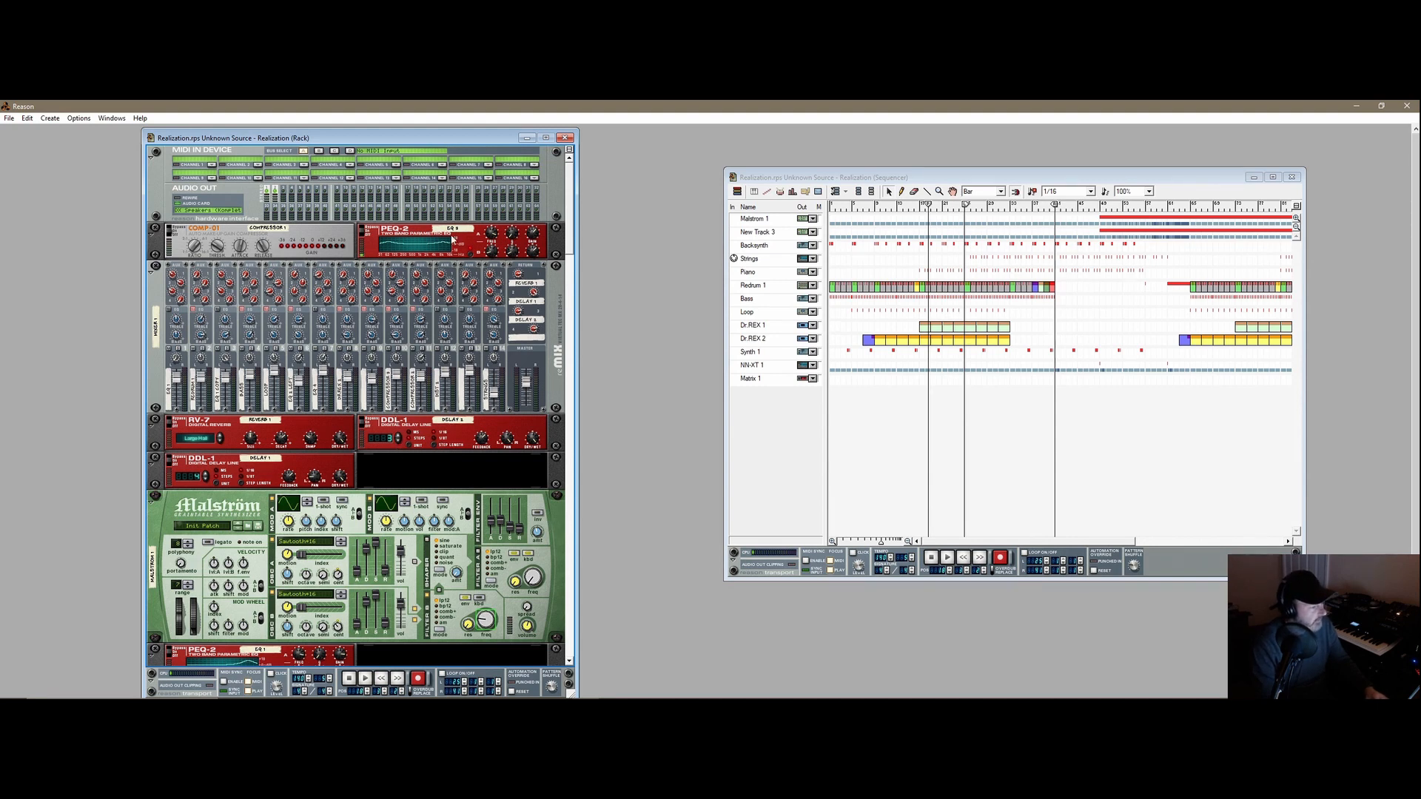
pyautogui.moveTo(832, 179); pyautogui.dragTo(751, 215)
pyautogui.moveTo(1120, 212); pyautogui.dragTo(1105, 187)
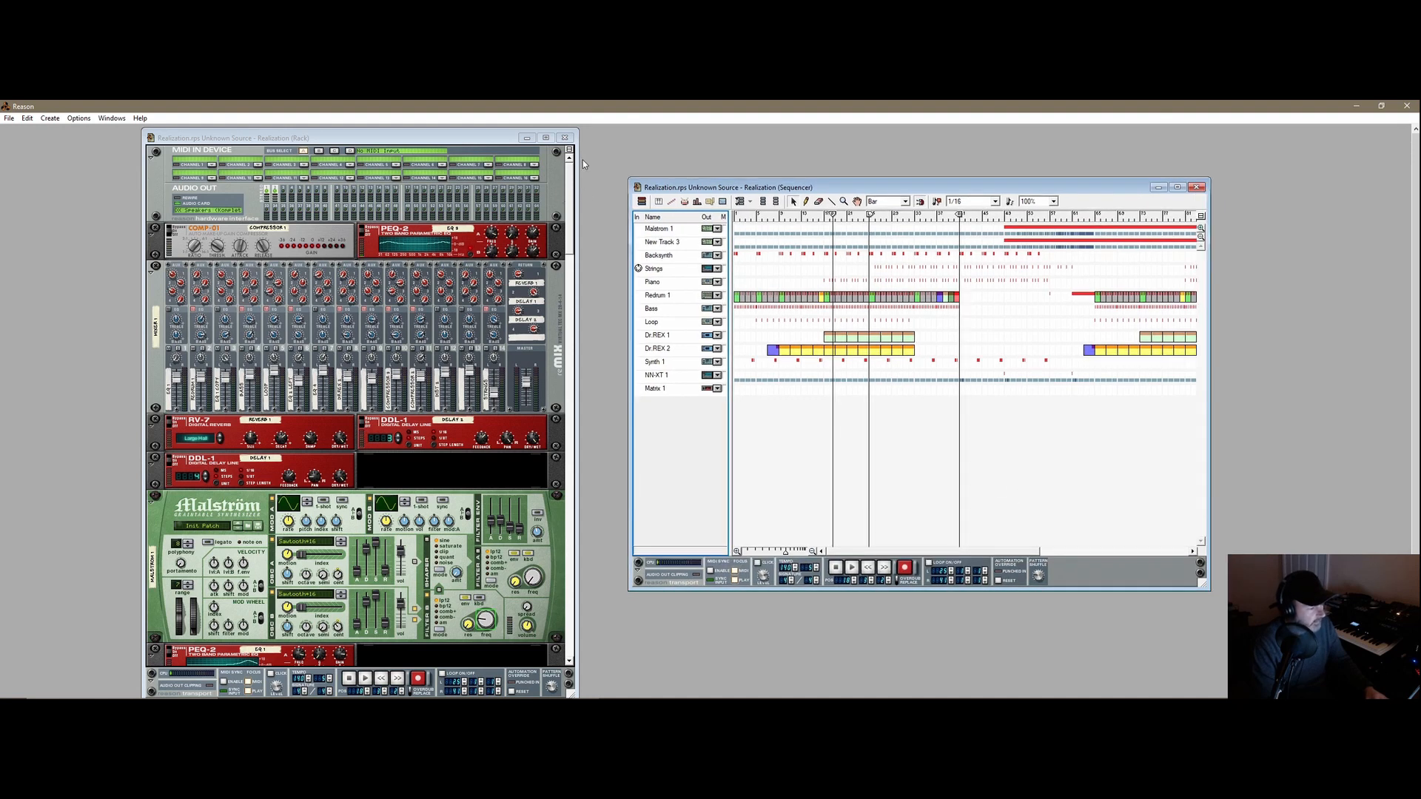
# - Reattach the sequencer beneath the rack, enlarge the rack area and shift the song window further toward the workspace centre
pyautogui.click(1196, 188)
pyautogui.moveTo(446, 470); pyautogui.dragTo(418, 530)
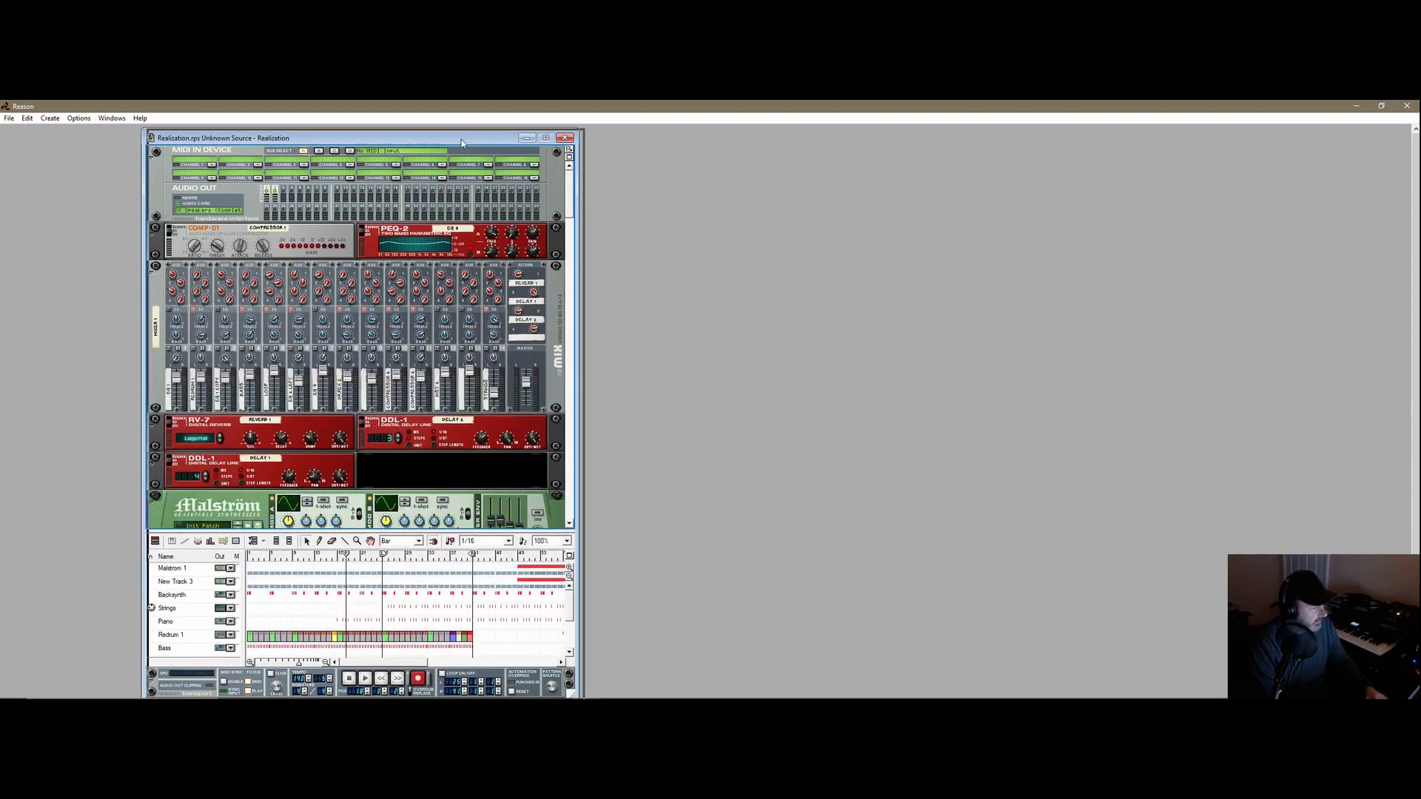
pyautogui.moveTo(451, 142); pyautogui.dragTo(511, 138)
# - Examine the mixer in the rack, checking the bass amount and level of channel 10 and the bass amount of channel 5
pyautogui.scroll(-15, 625, 188)
pyautogui.scroll(15, 625, 189)
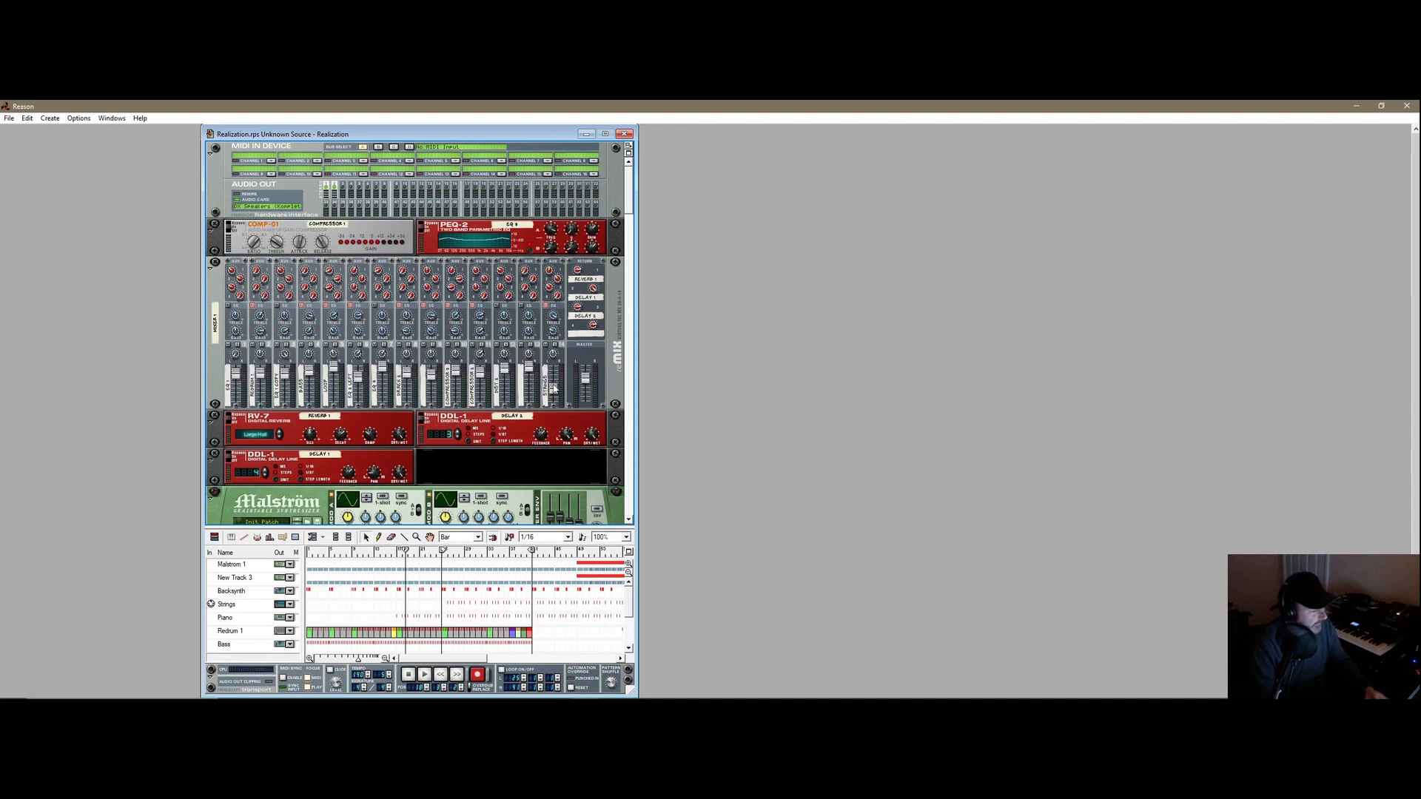
pyautogui.moveTo(630, 196); pyautogui.dragTo(631, 198)
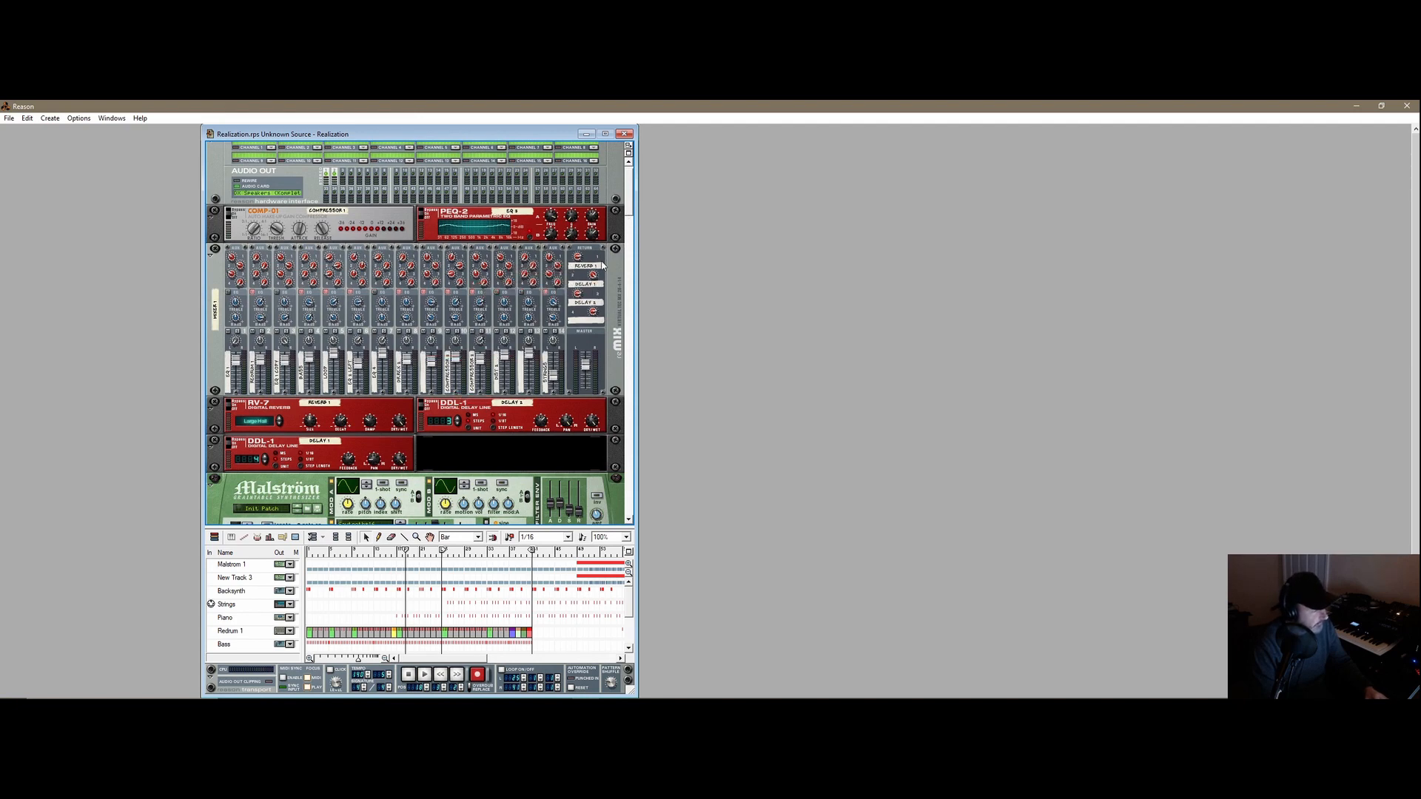
pyautogui.scroll(1, 588, 281)
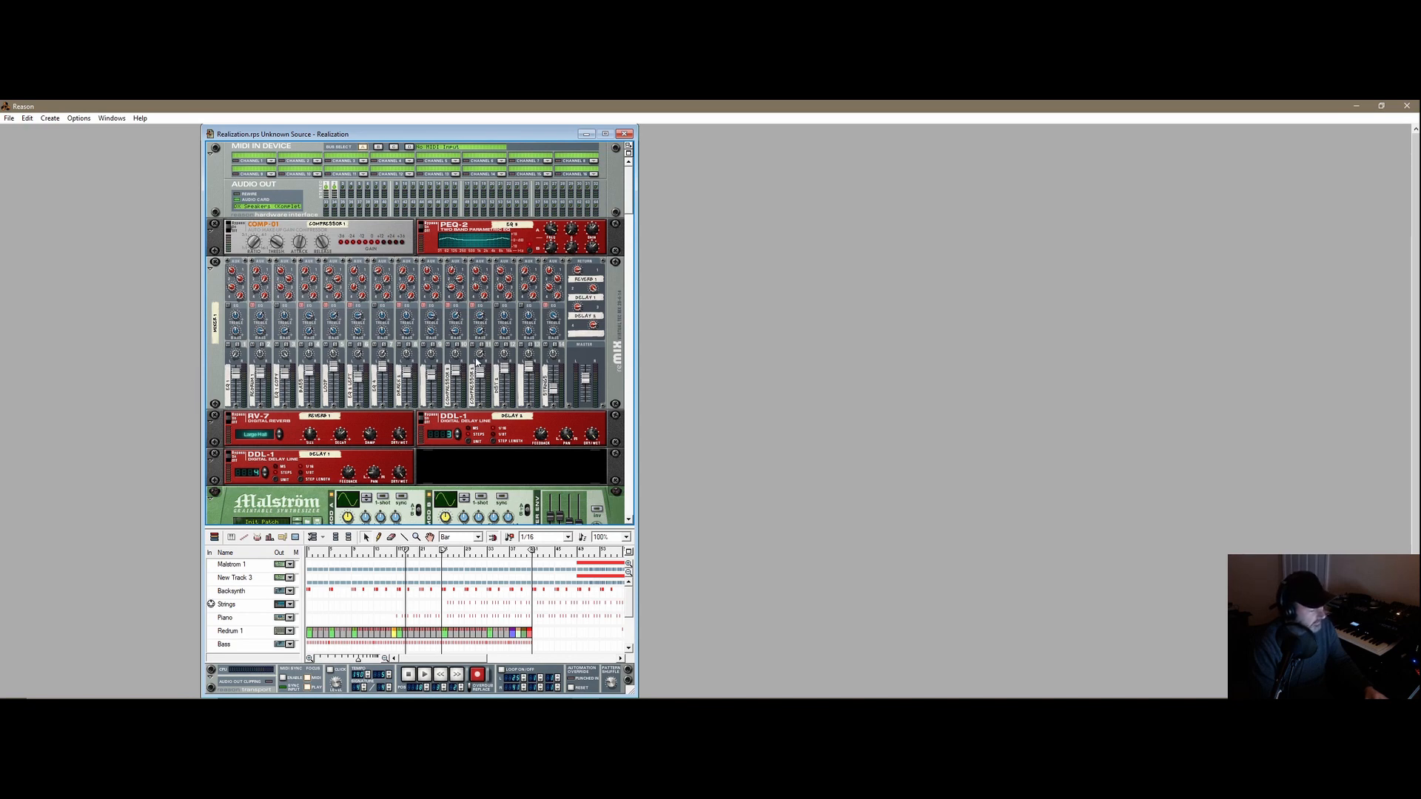
pyautogui.moveTo(457, 342)
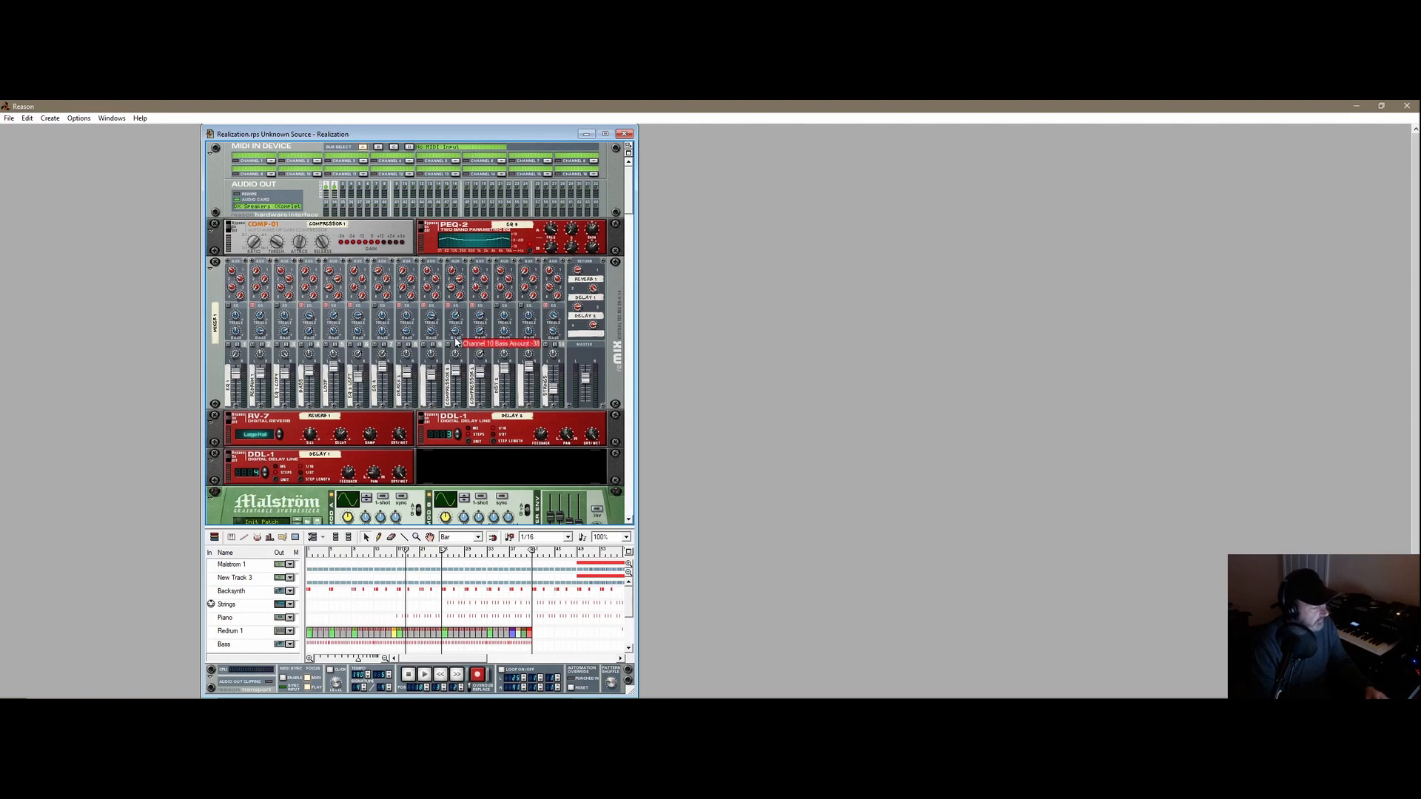
pyautogui.moveTo(478, 376)
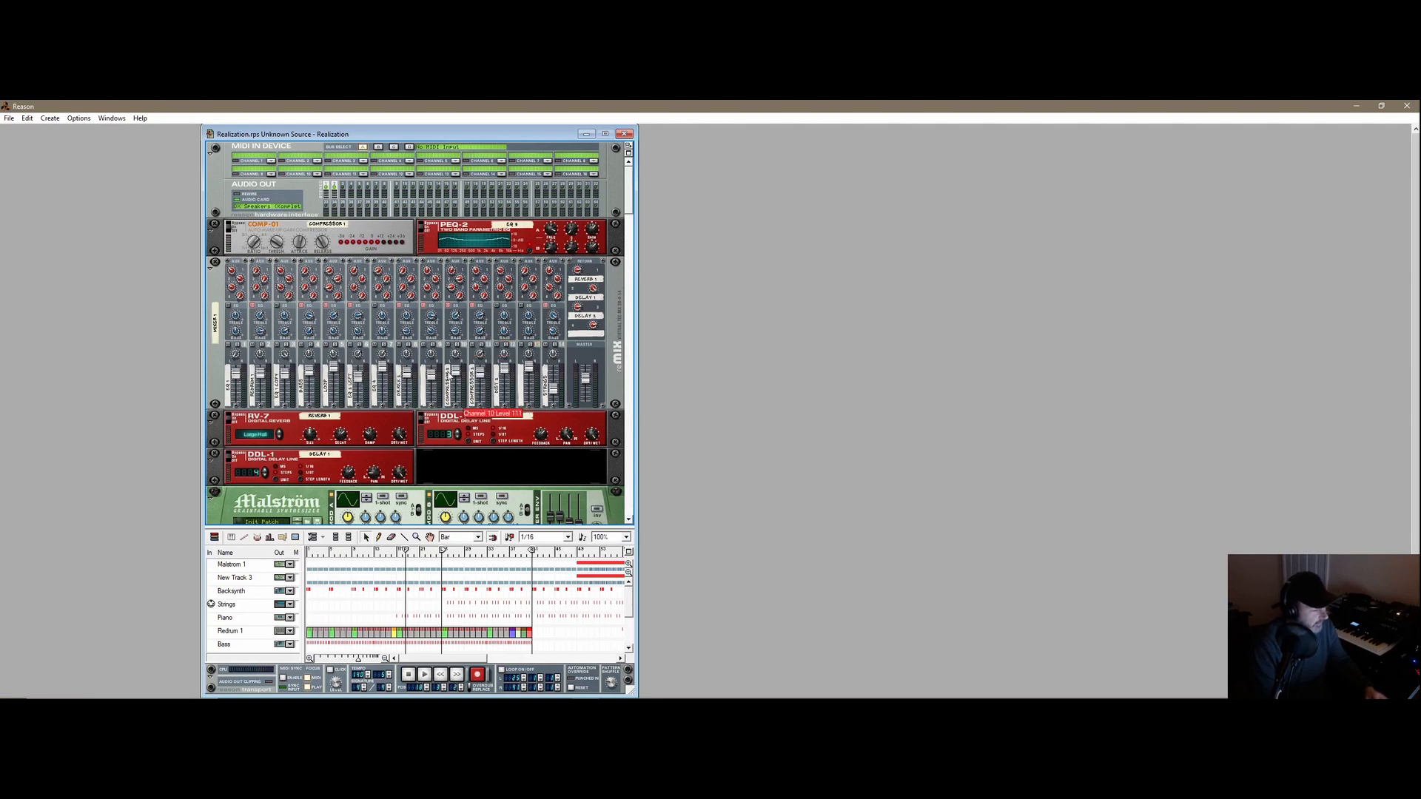
pyautogui.moveTo(324, 340)
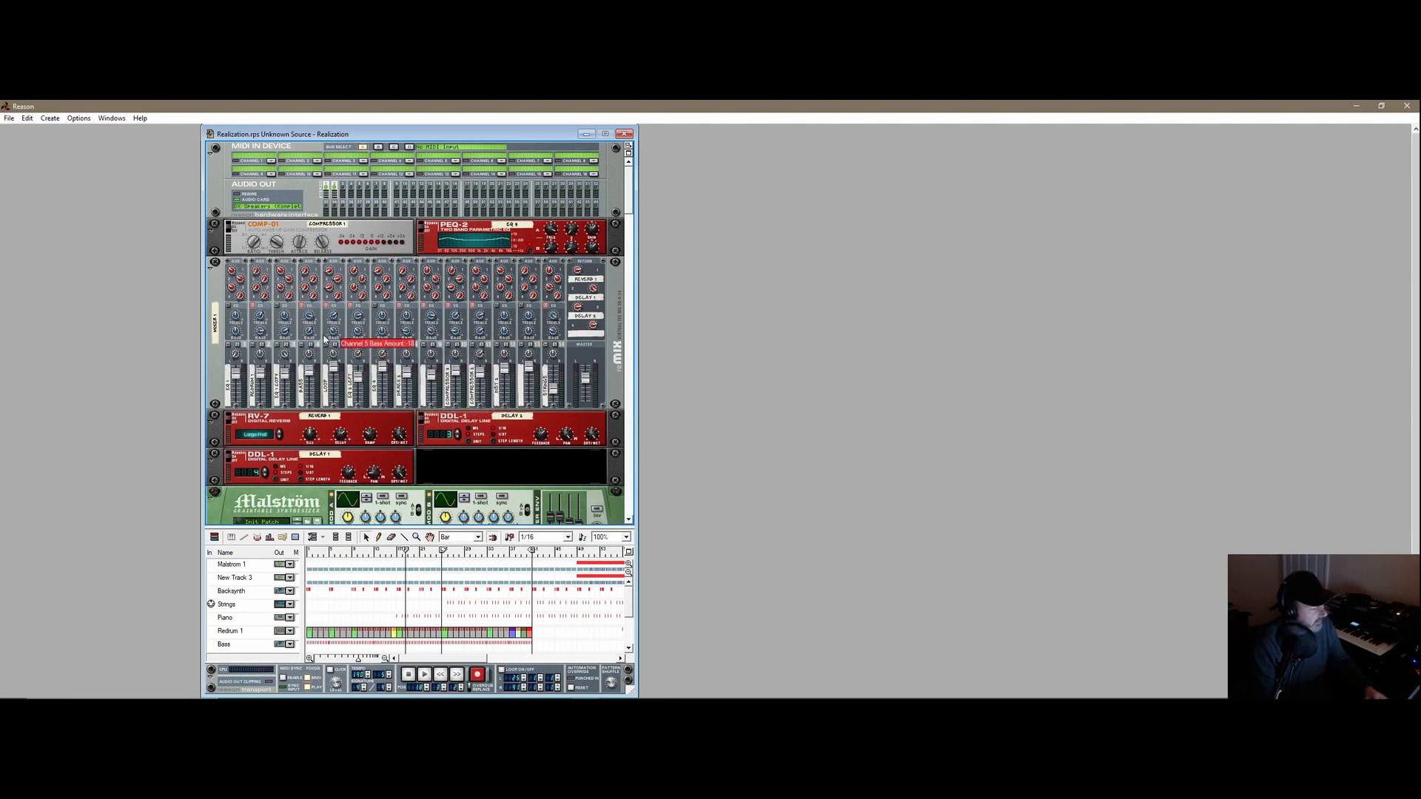
# - Look through the rack devices below the mixer, including the Malström, Redrum, Subtractor, NN-19, Dr.REX and NN-XT units
pyautogui.scroll(-3, 632, 205)
pyautogui.moveTo(633, 205); pyautogui.dragTo(638, 373)
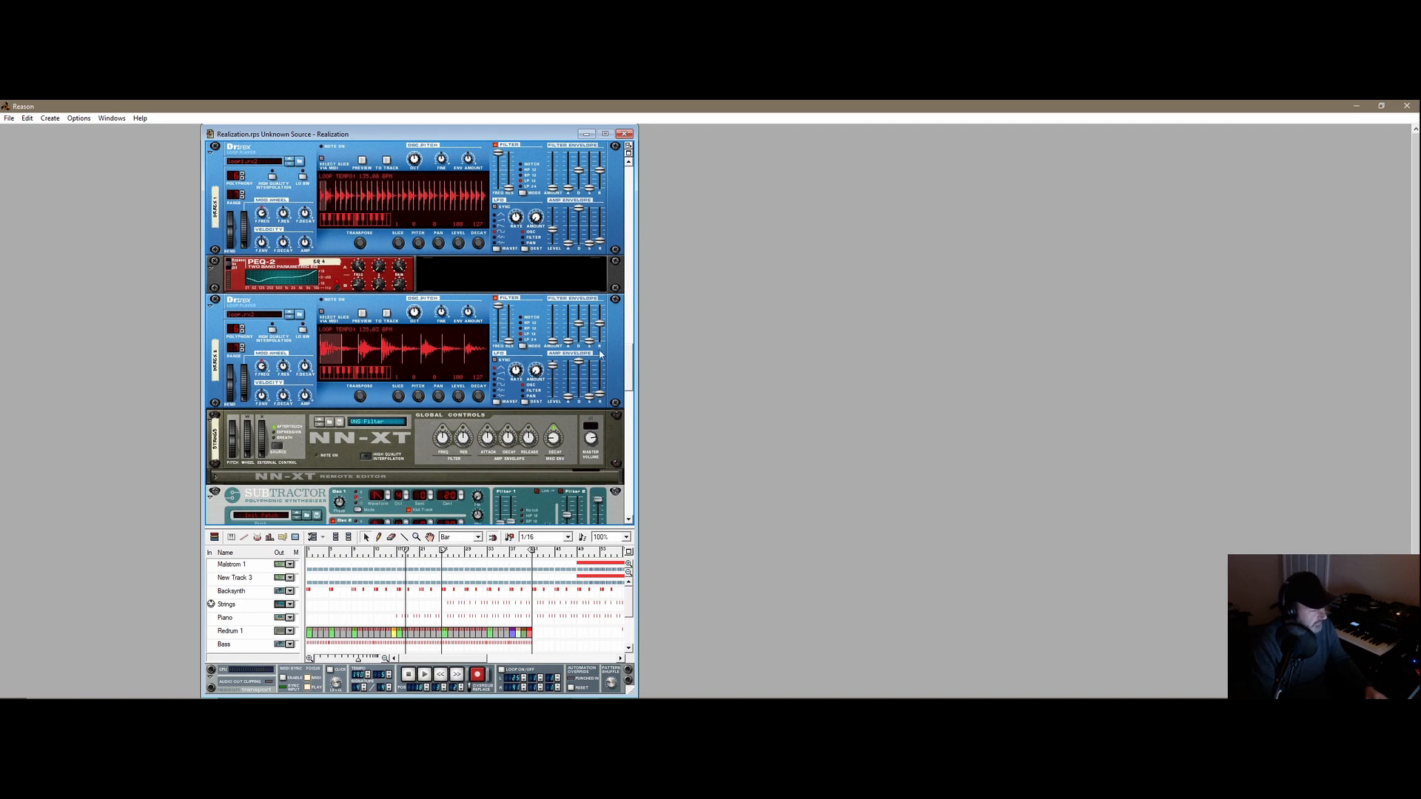
pyautogui.moveTo(626, 367); pyautogui.dragTo(630, 384)
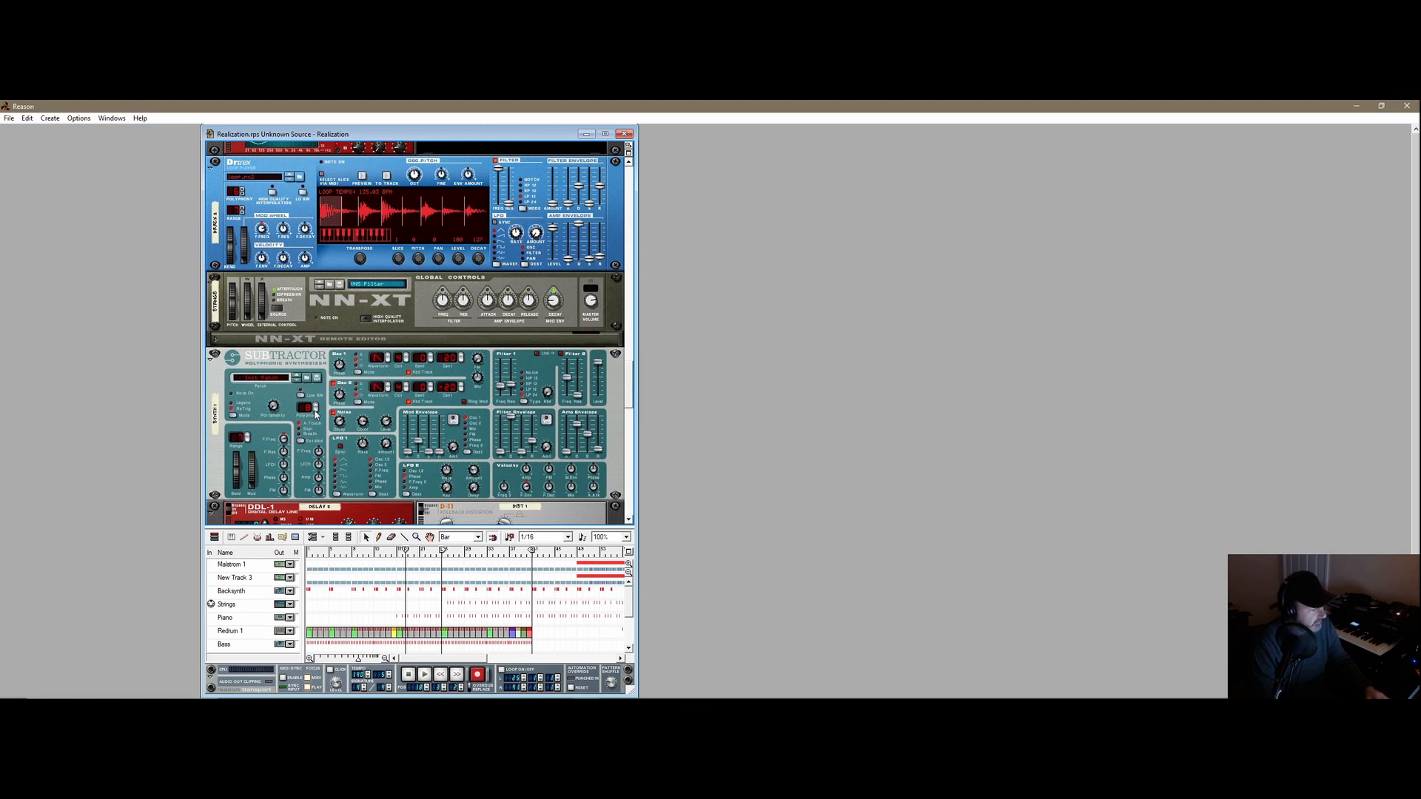
pyautogui.scroll(2, 394, 416)
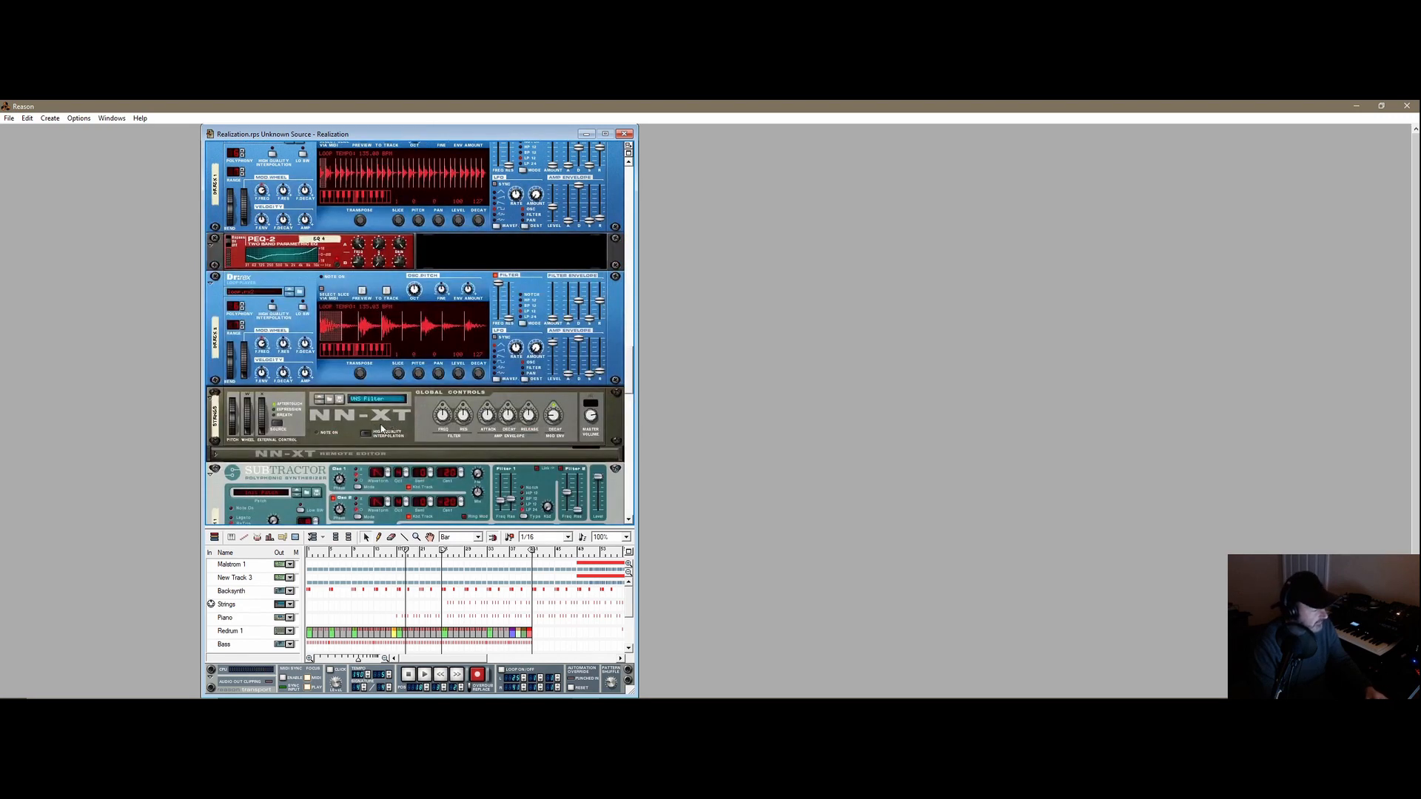
pyautogui.scroll(5, 332, 437)
pyautogui.scroll(2, 332, 437)
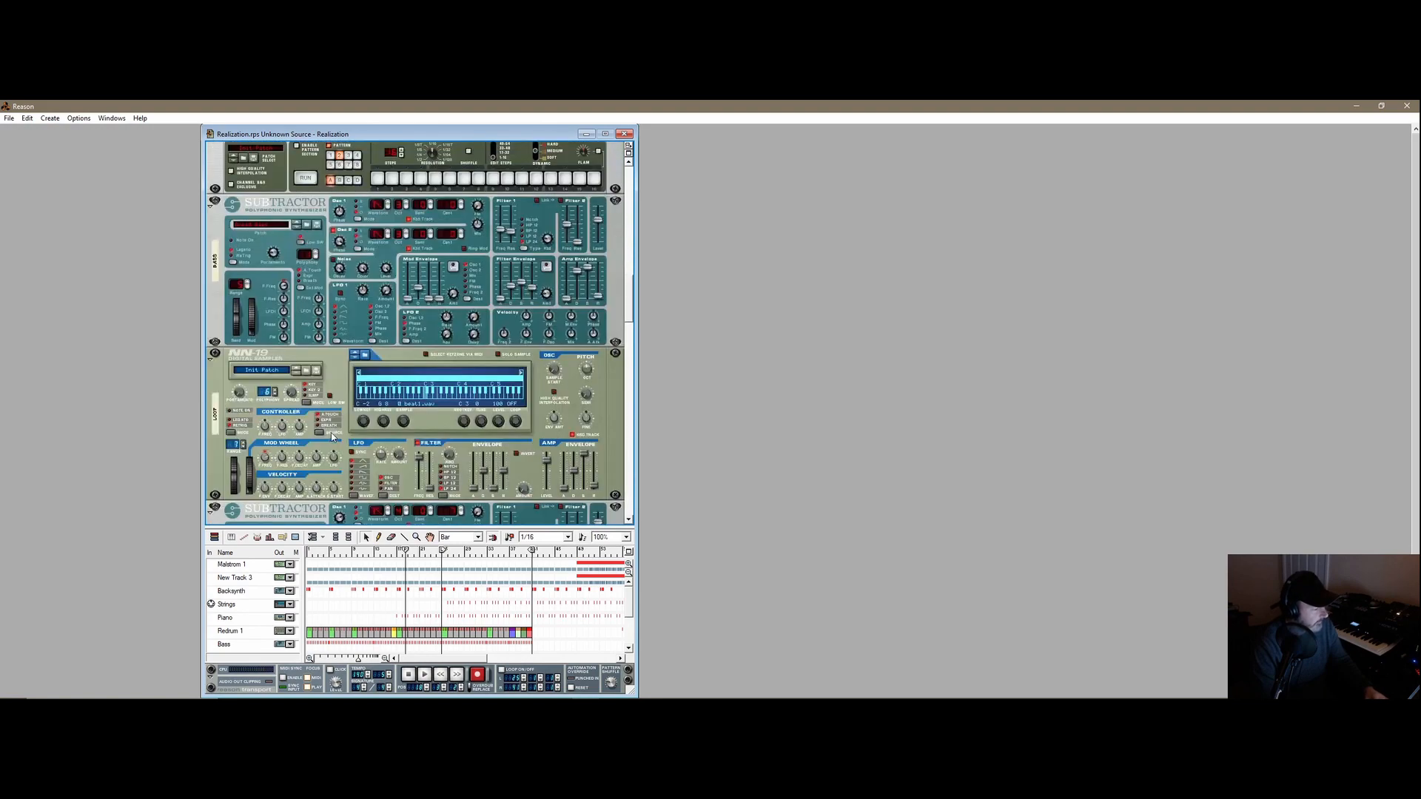
pyautogui.scroll(5, 328, 437)
pyautogui.scroll(-7, 369, 429)
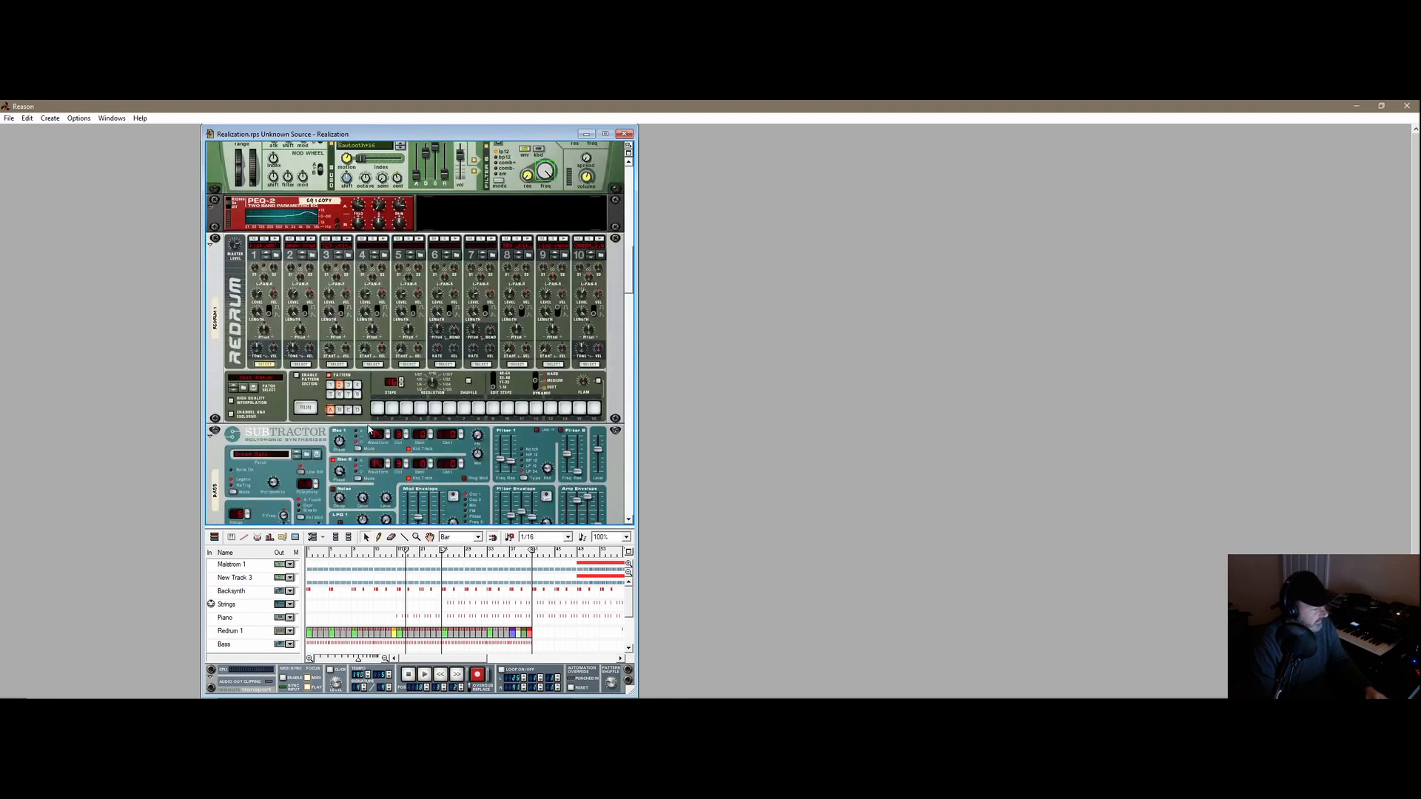
pyautogui.scroll(4, 248, 354)
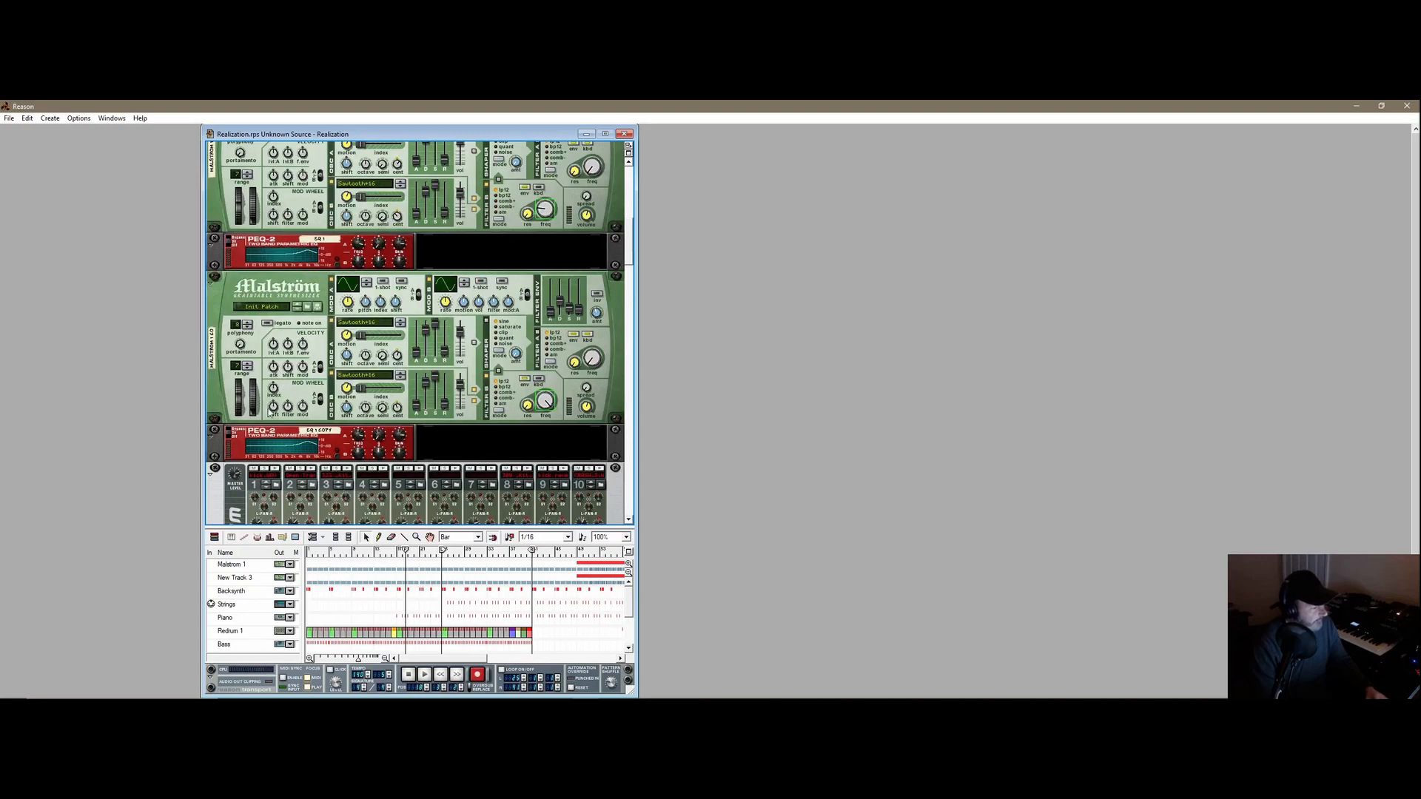
pyautogui.scroll(5, 326, 407)
pyautogui.scroll(-8, 341, 411)
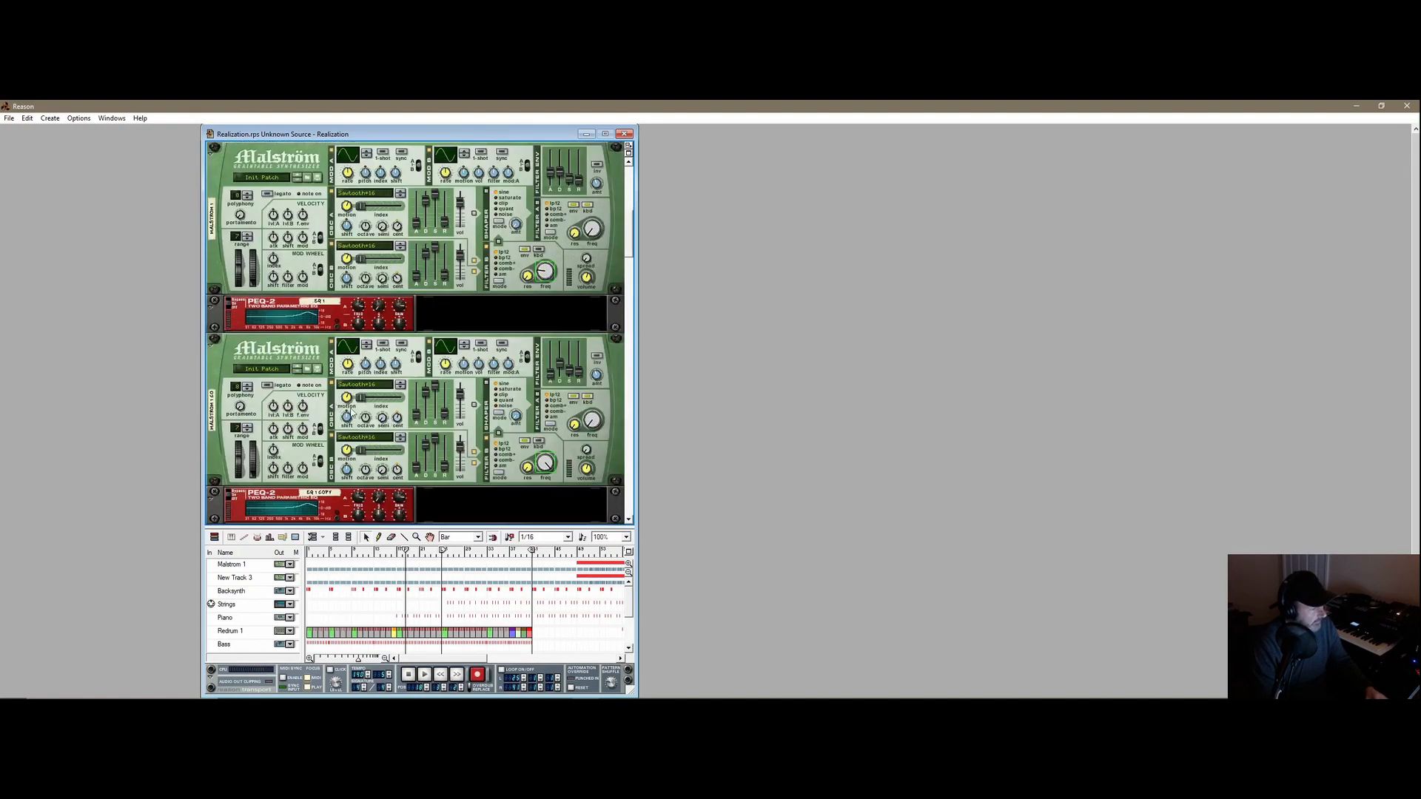
# - Look through the rest of the rack, including the NN-19, NN-XT and Matrix units
pyautogui.scroll(-10, 425, 416)
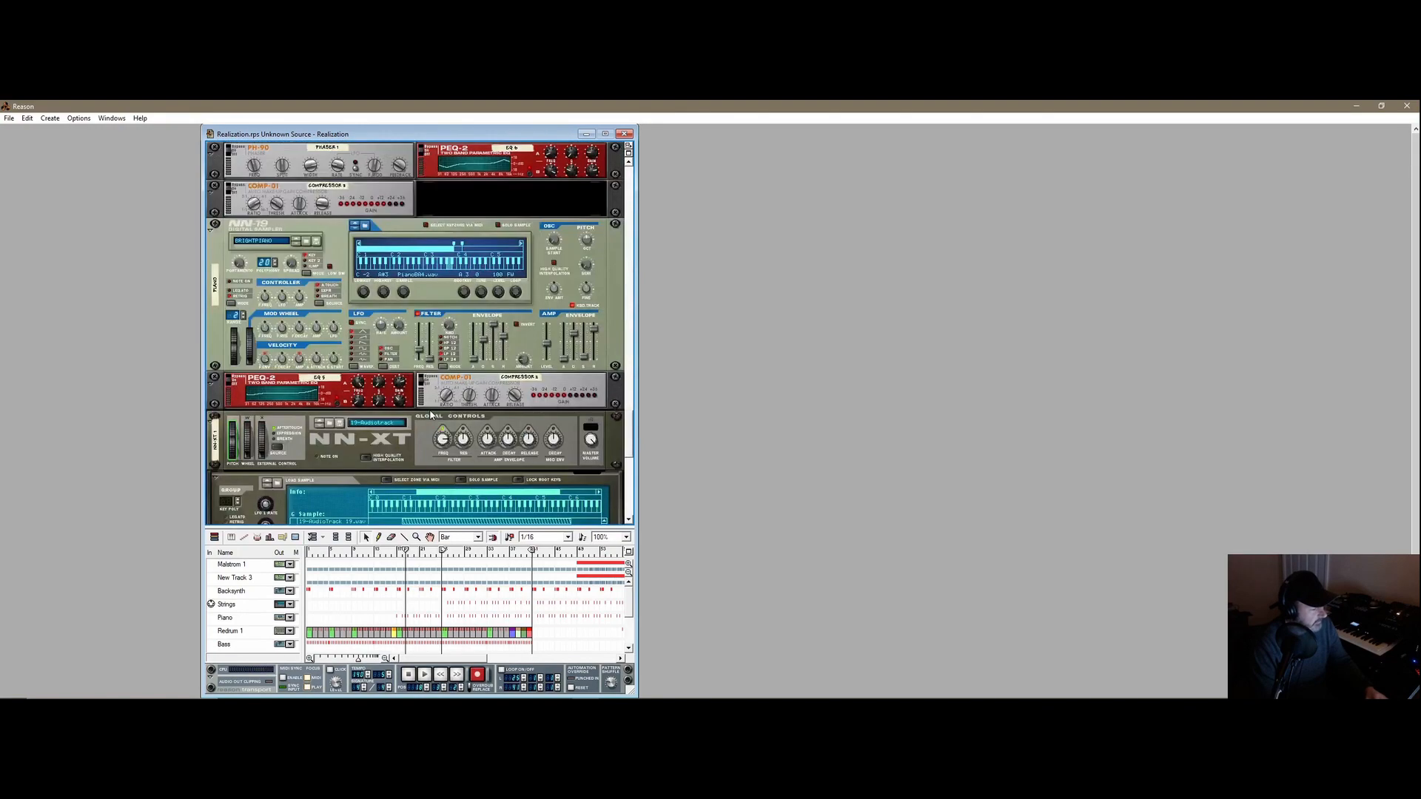
pyautogui.scroll(-7, 432, 415)
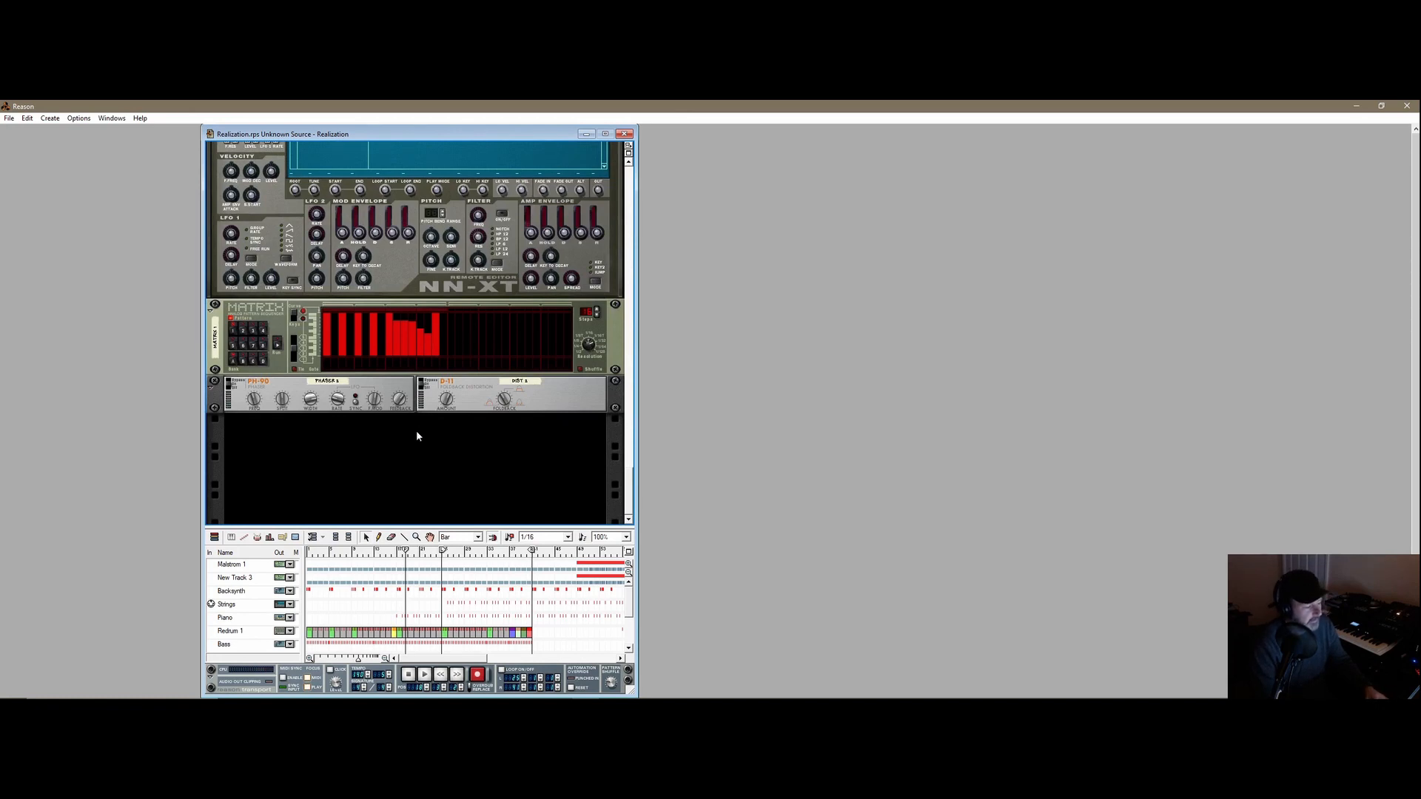
# - Enlarge the sequencer area, look through its tracks and check the edit view before returning to the arrange view
pyautogui.moveTo(483, 527); pyautogui.dragTo(483, 486)
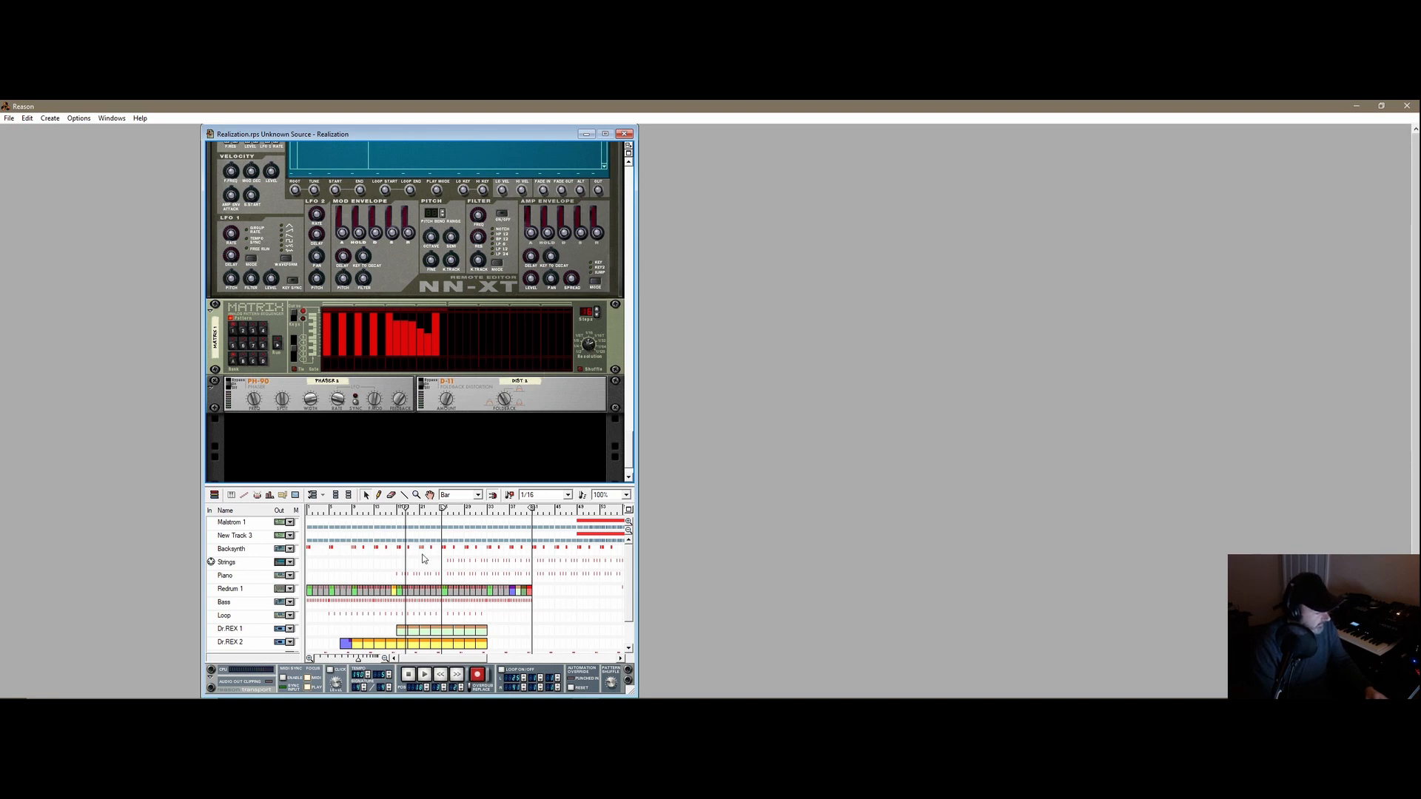
pyautogui.scroll(-3, 629, 571)
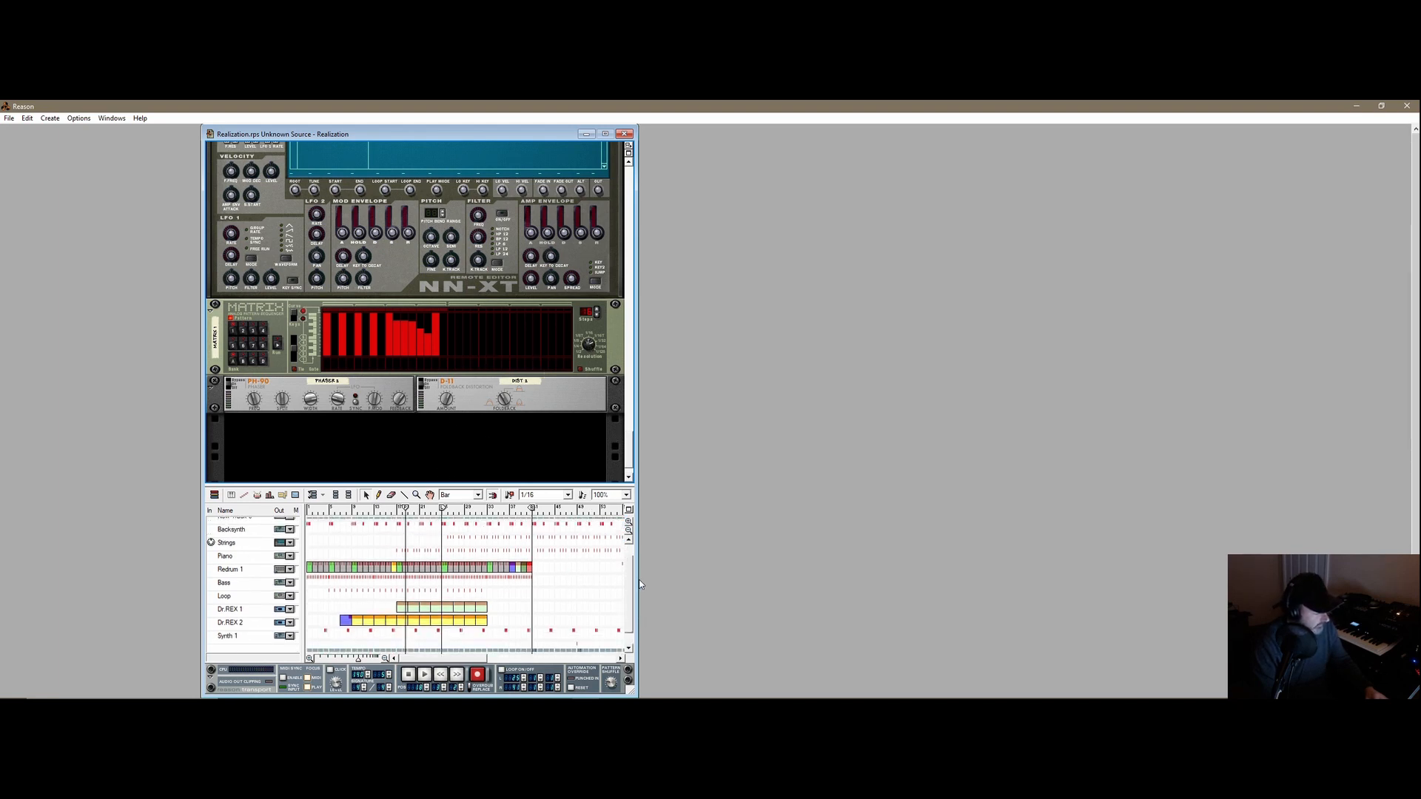
pyautogui.scroll(3, 626, 562)
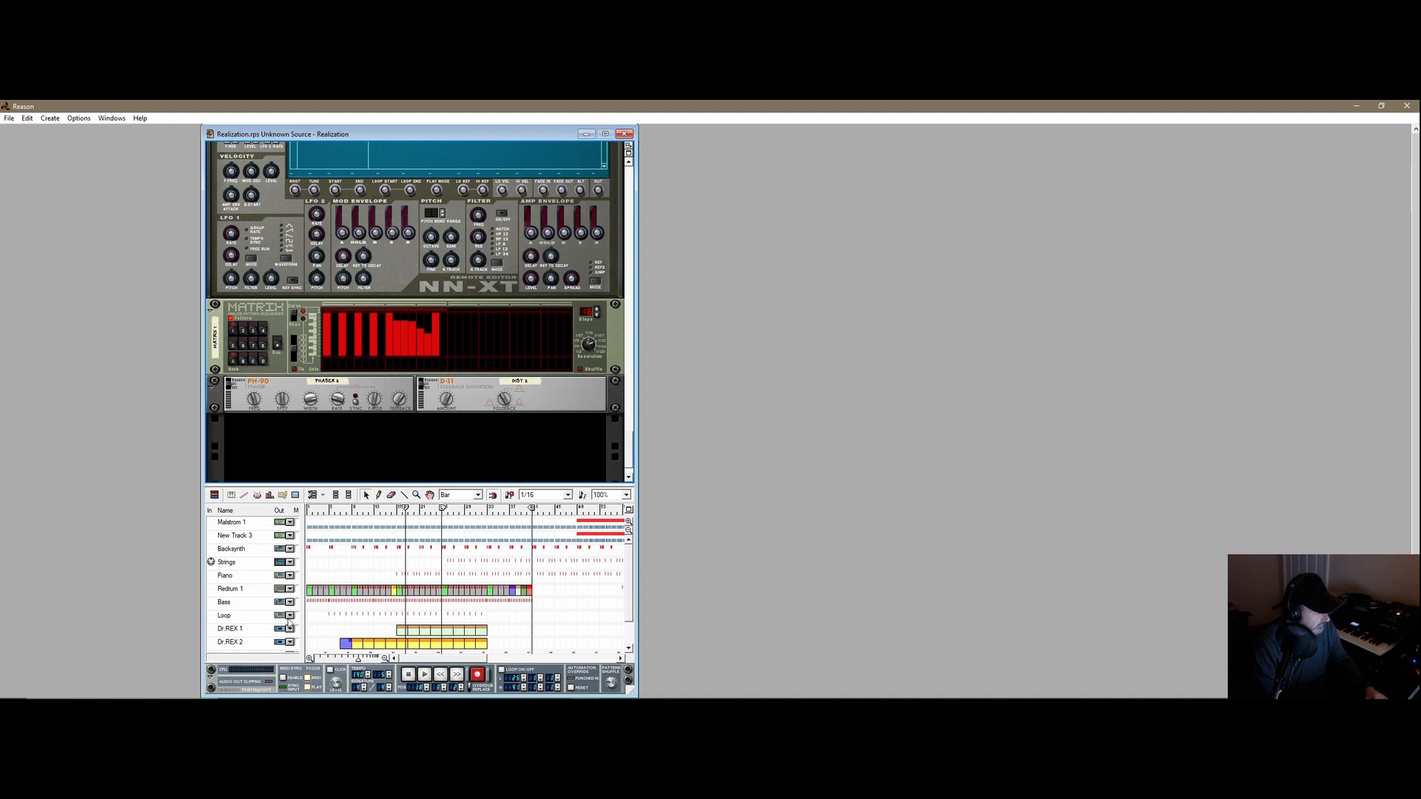
pyautogui.click(215, 495)
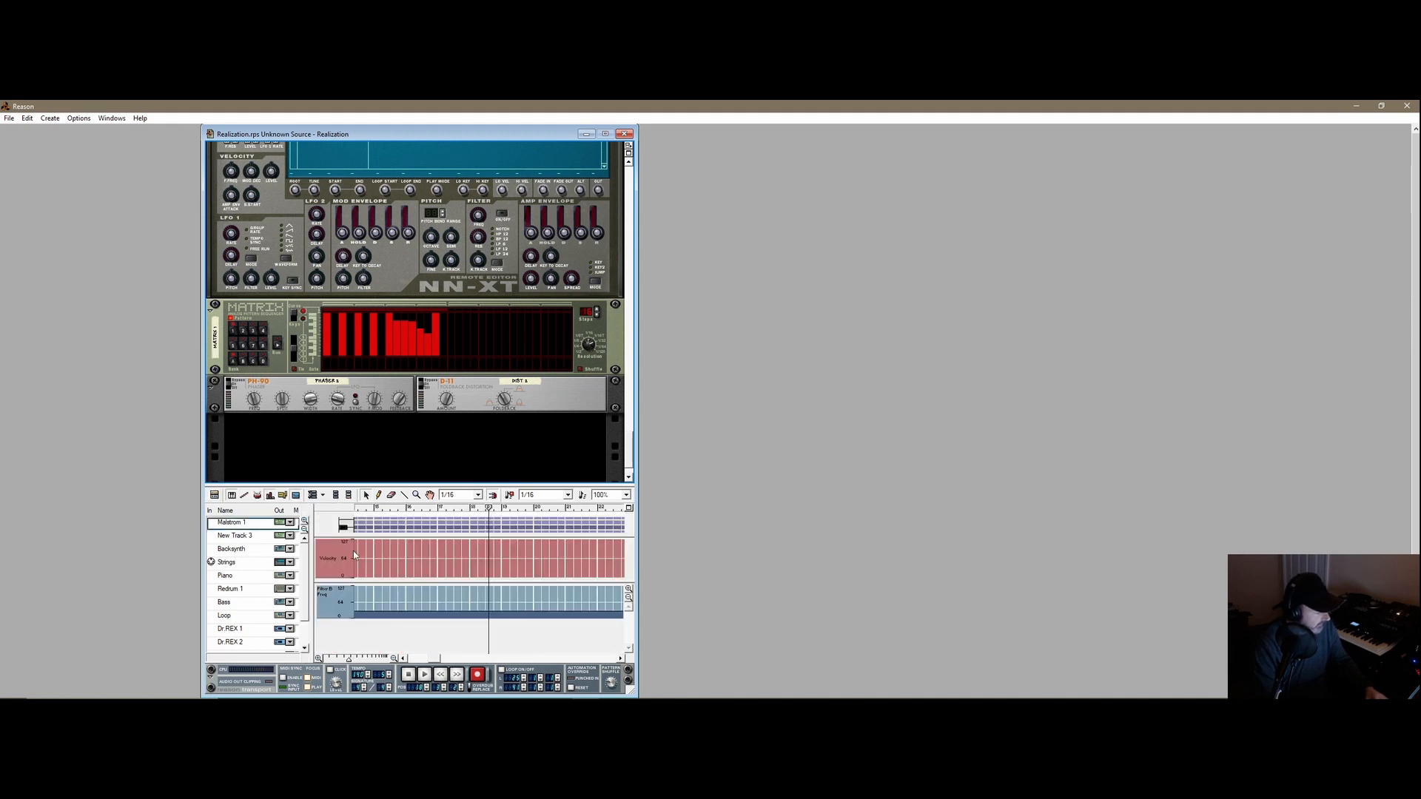
pyautogui.click(214, 495)
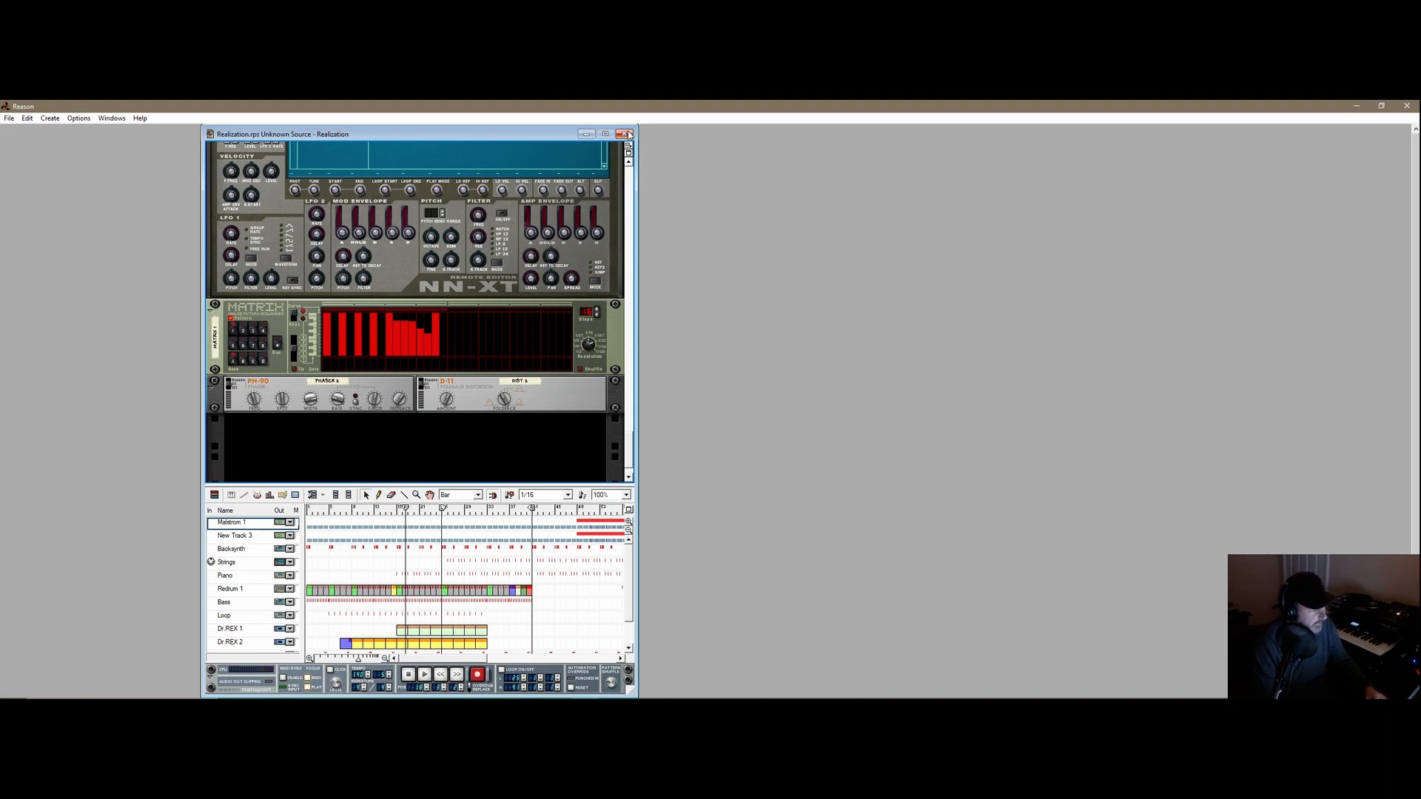
# - Shift the Realization song window toward the workspace edge and minimize it
pyautogui.moveTo(296, 134); pyautogui.dragTo(144, 138)
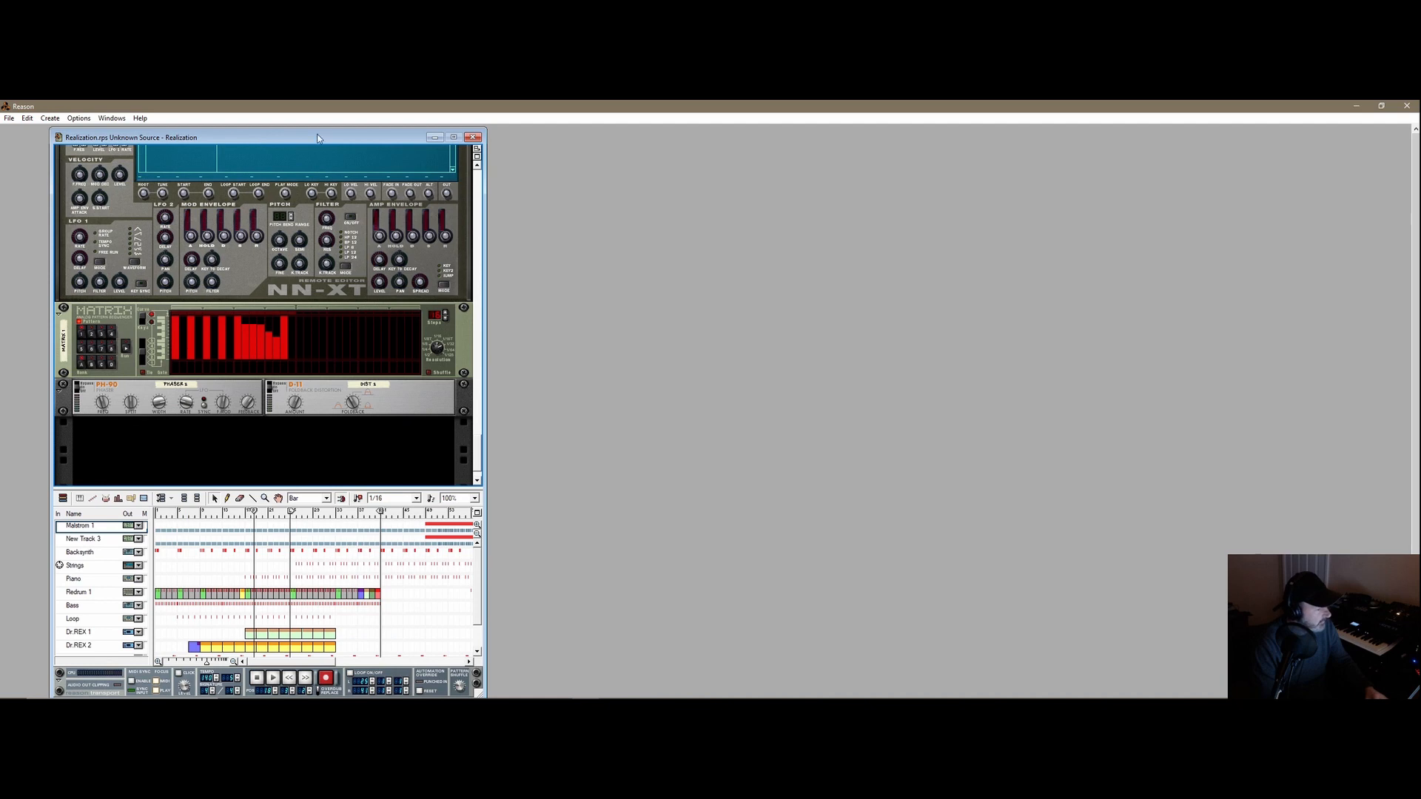
pyautogui.click(435, 137)
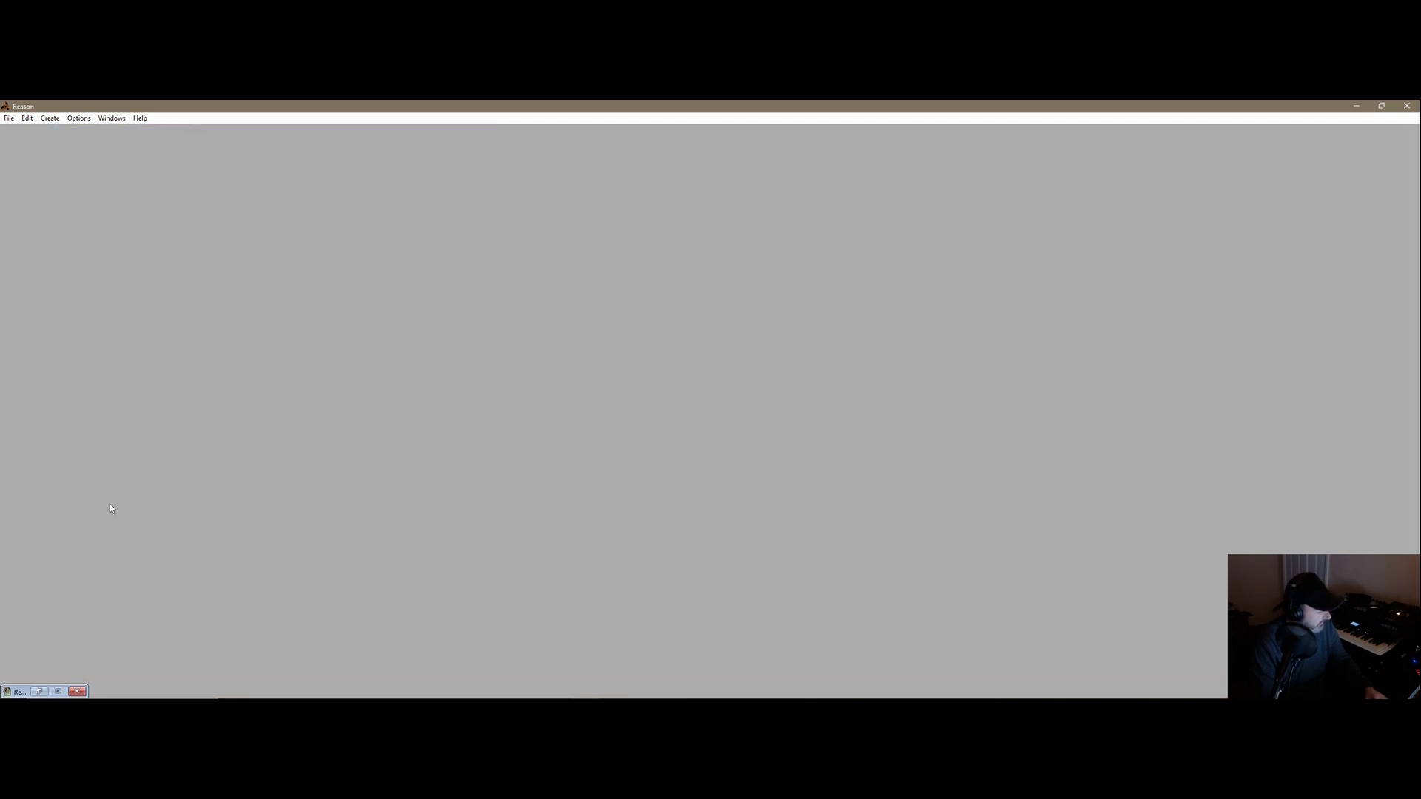
pyautogui.click(42, 689)
pyautogui.click(435, 138)
# - Create a new empty song and move its window to the middle of the workspace
pyautogui.click(9, 118)
pyautogui.click(22, 130)
pyautogui.moveTo(291, 130); pyautogui.dragTo(711, 135)
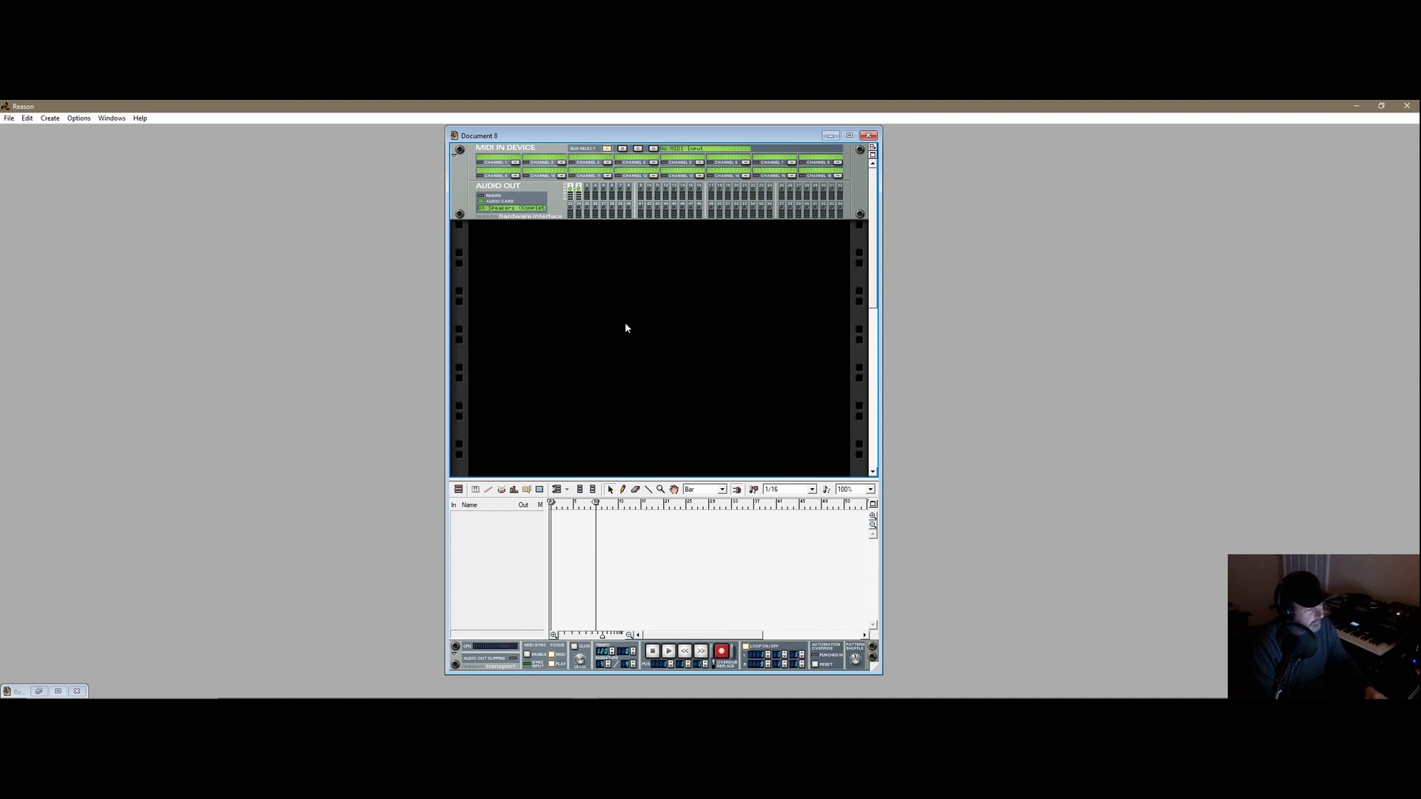
# - Add a SubTractor Analog Synthesizer to the empty rack
pyautogui.rightClick(675, 295)
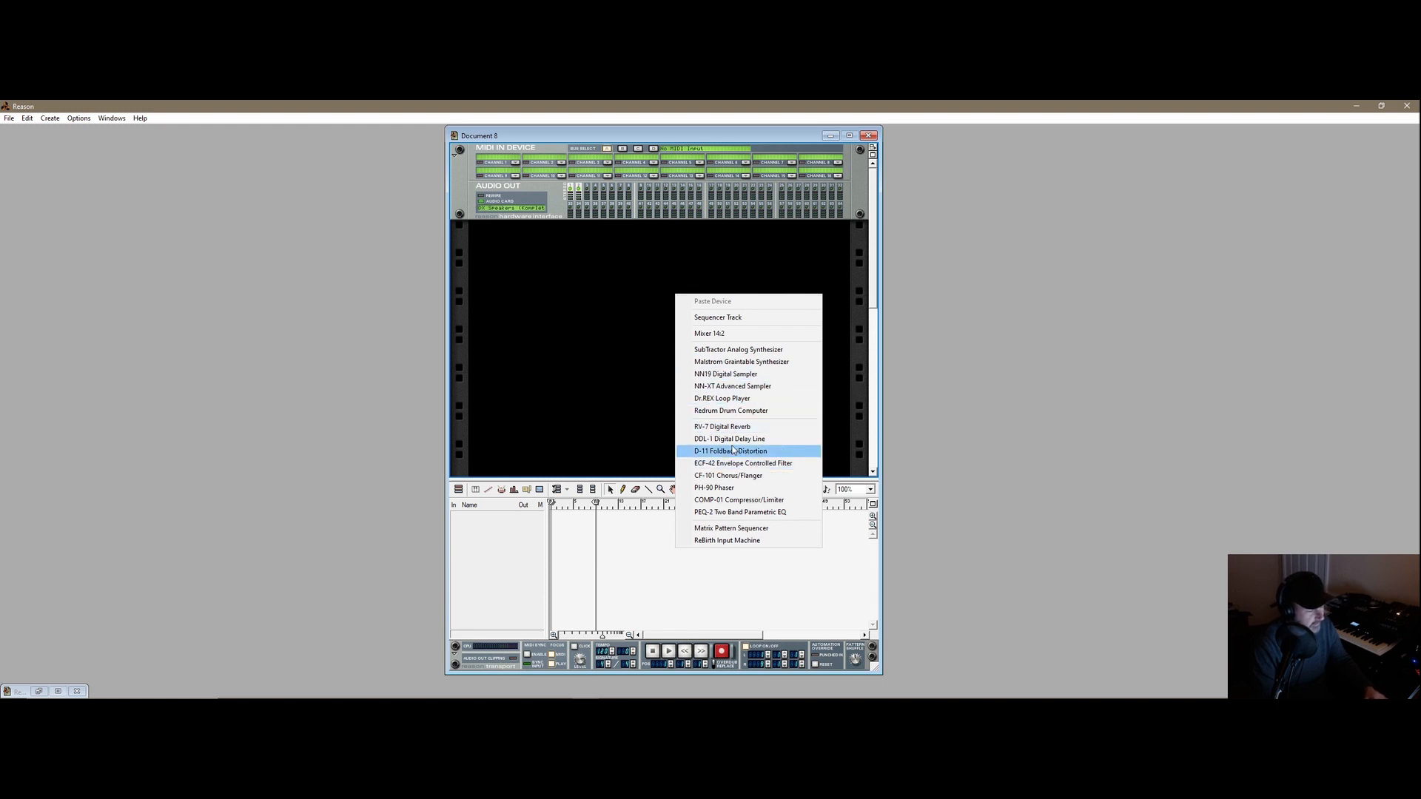
pyautogui.click(577, 331)
pyautogui.rightClick(567, 312)
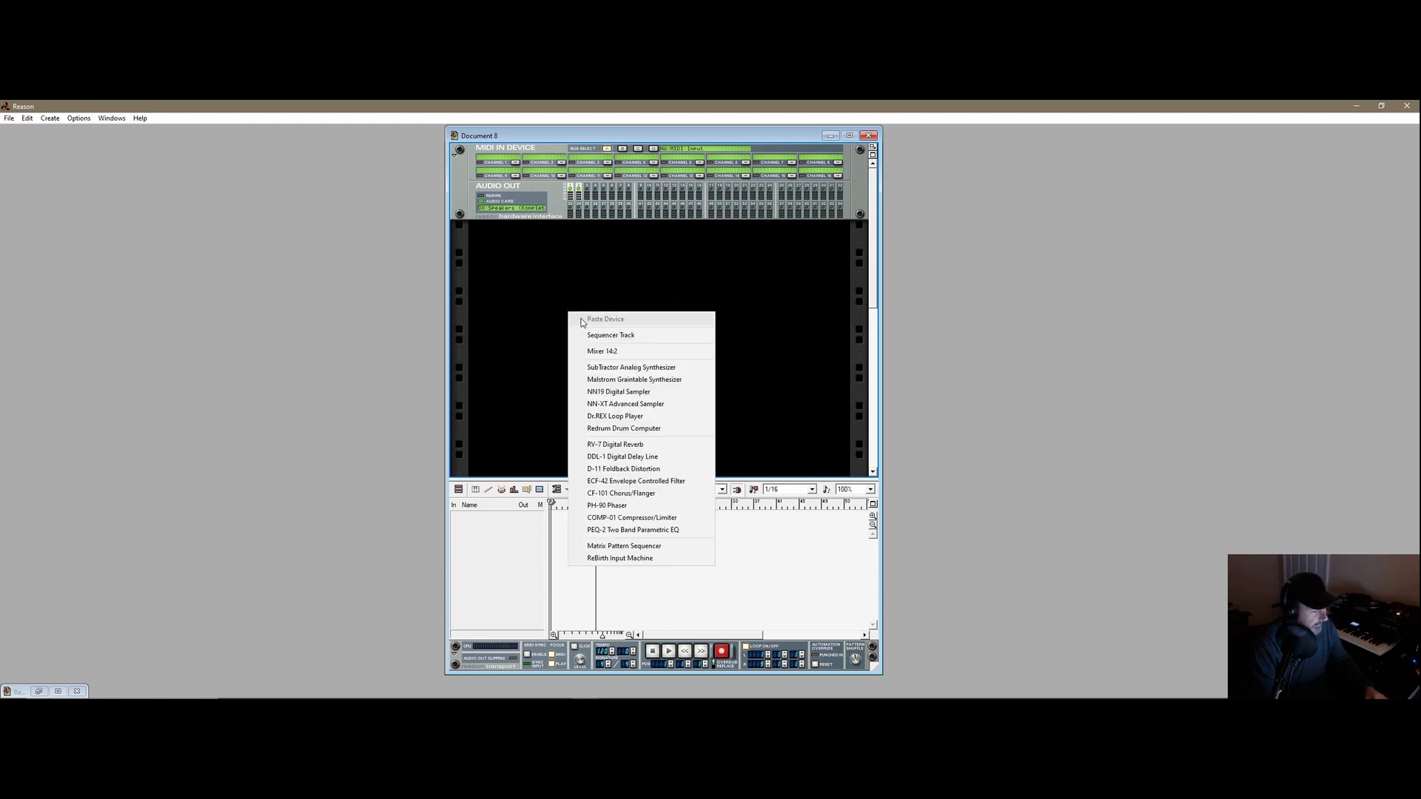
pyautogui.click(621, 367)
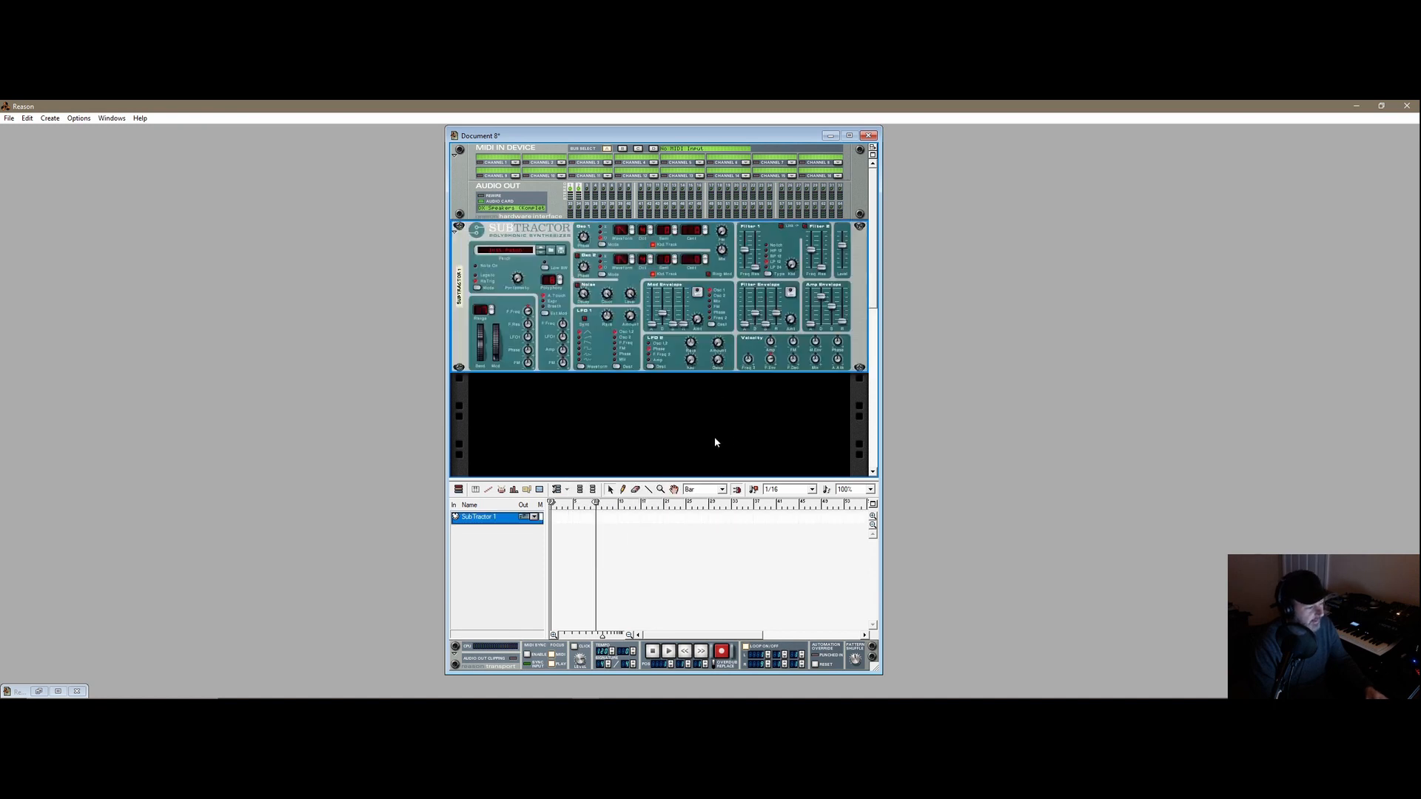
# - Add a Matrix Pattern Sequencer for the SubTractor and draw several gate steps in its pattern
pyautogui.rightClick(620, 287)
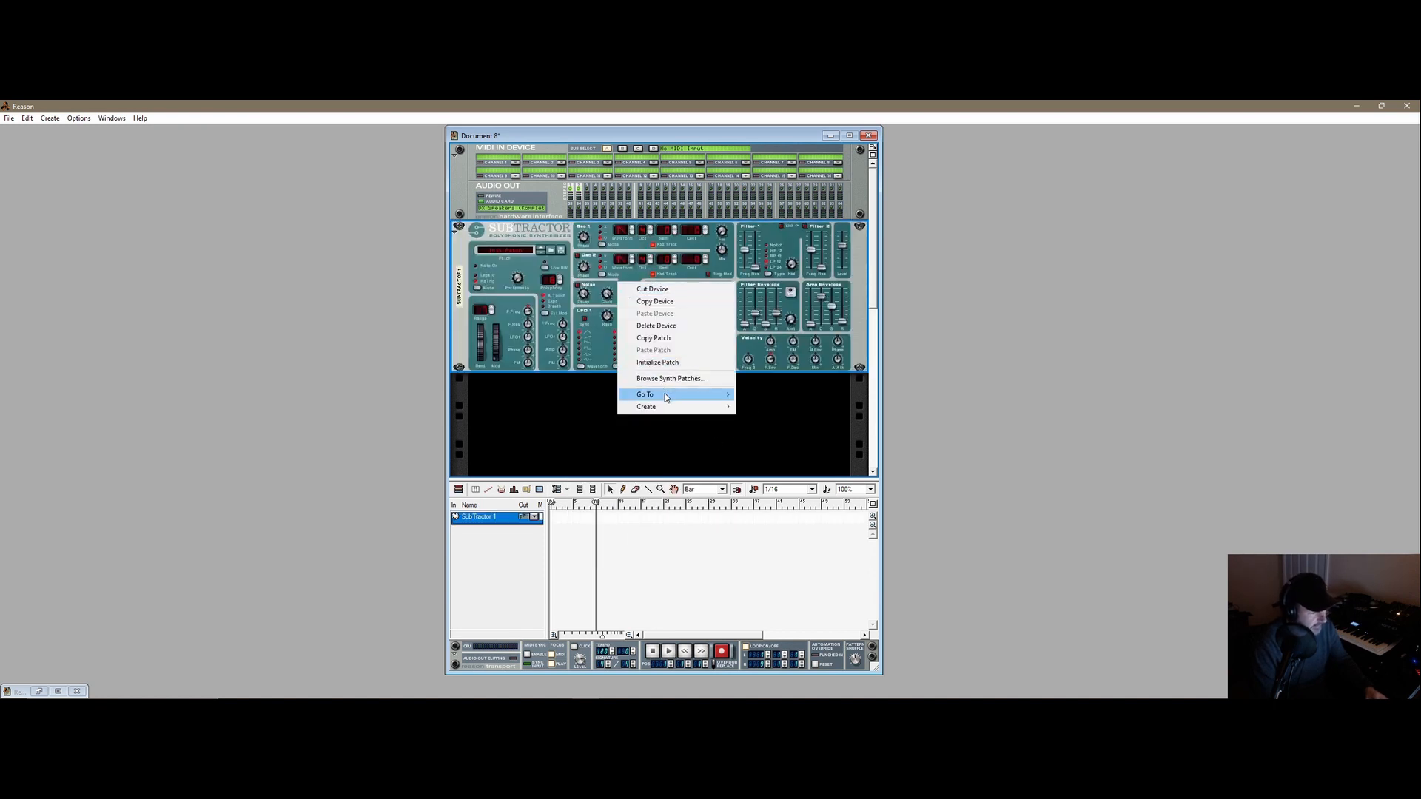
pyautogui.moveTo(684, 413)
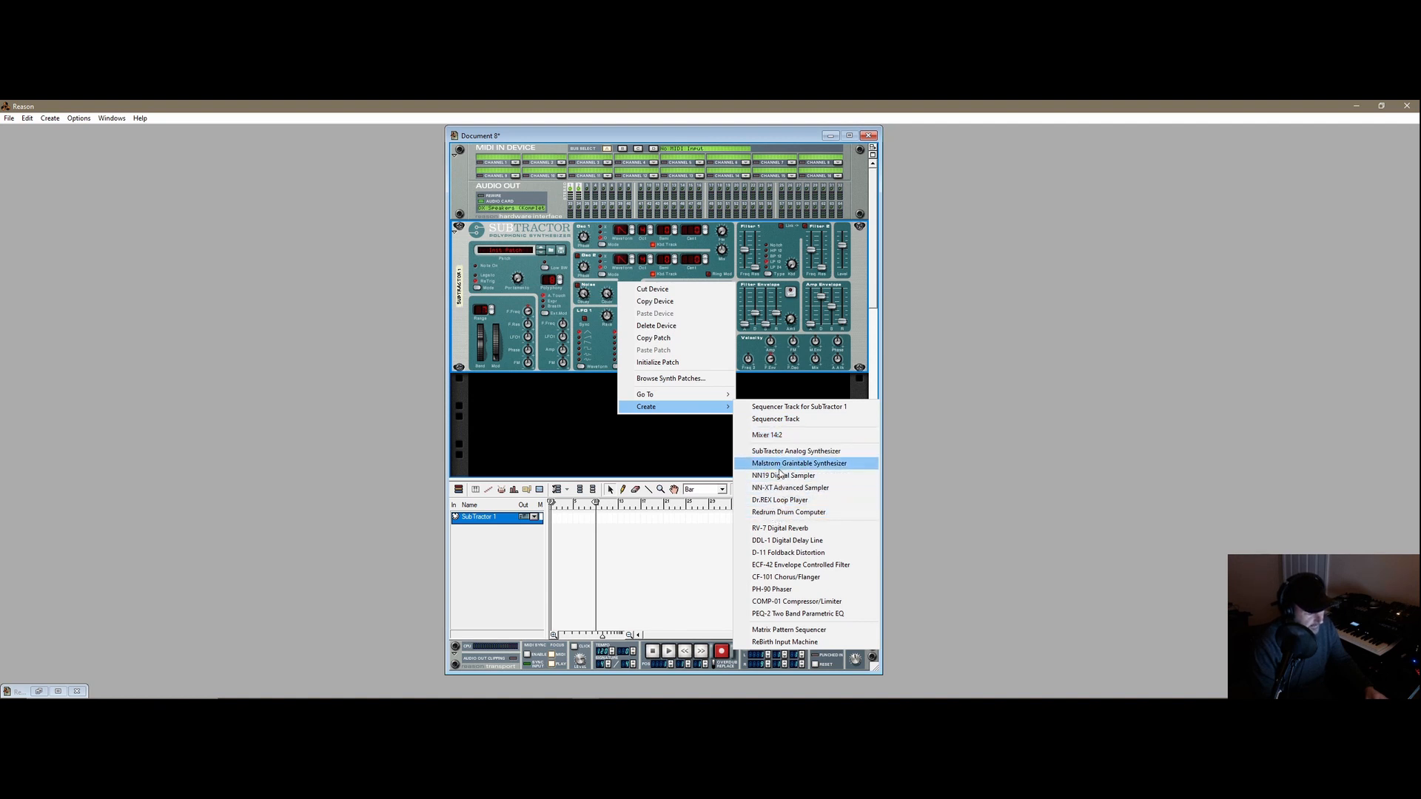
pyautogui.click(785, 629)
pyautogui.click(577, 442)
pyautogui.click(607, 436)
pyautogui.click(669, 440)
pyautogui.click(677, 439)
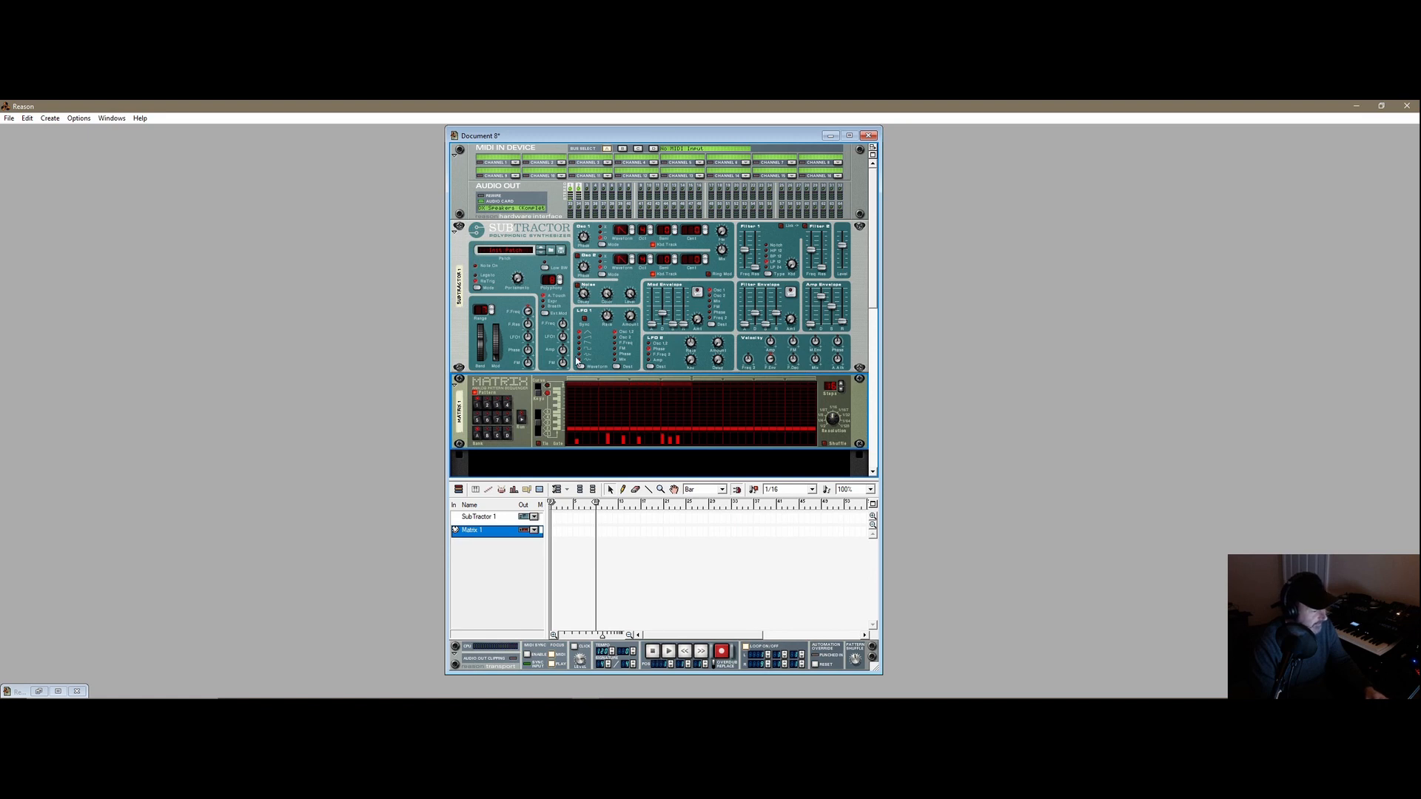
# - Delete the SubTractor and the Matrix from the rack
pyautogui.rightClick(529, 294)
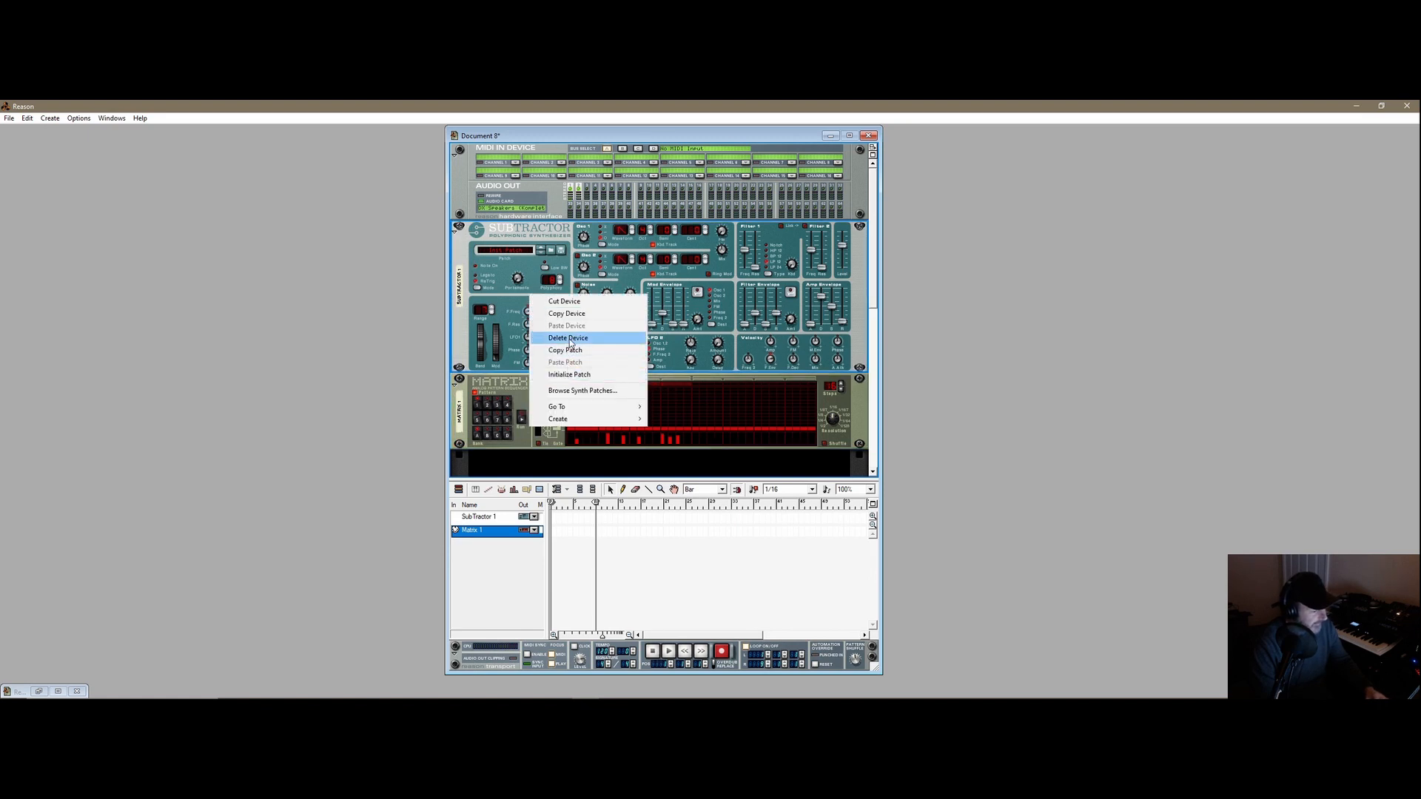
pyautogui.click(568, 338)
pyautogui.rightClick(523, 250)
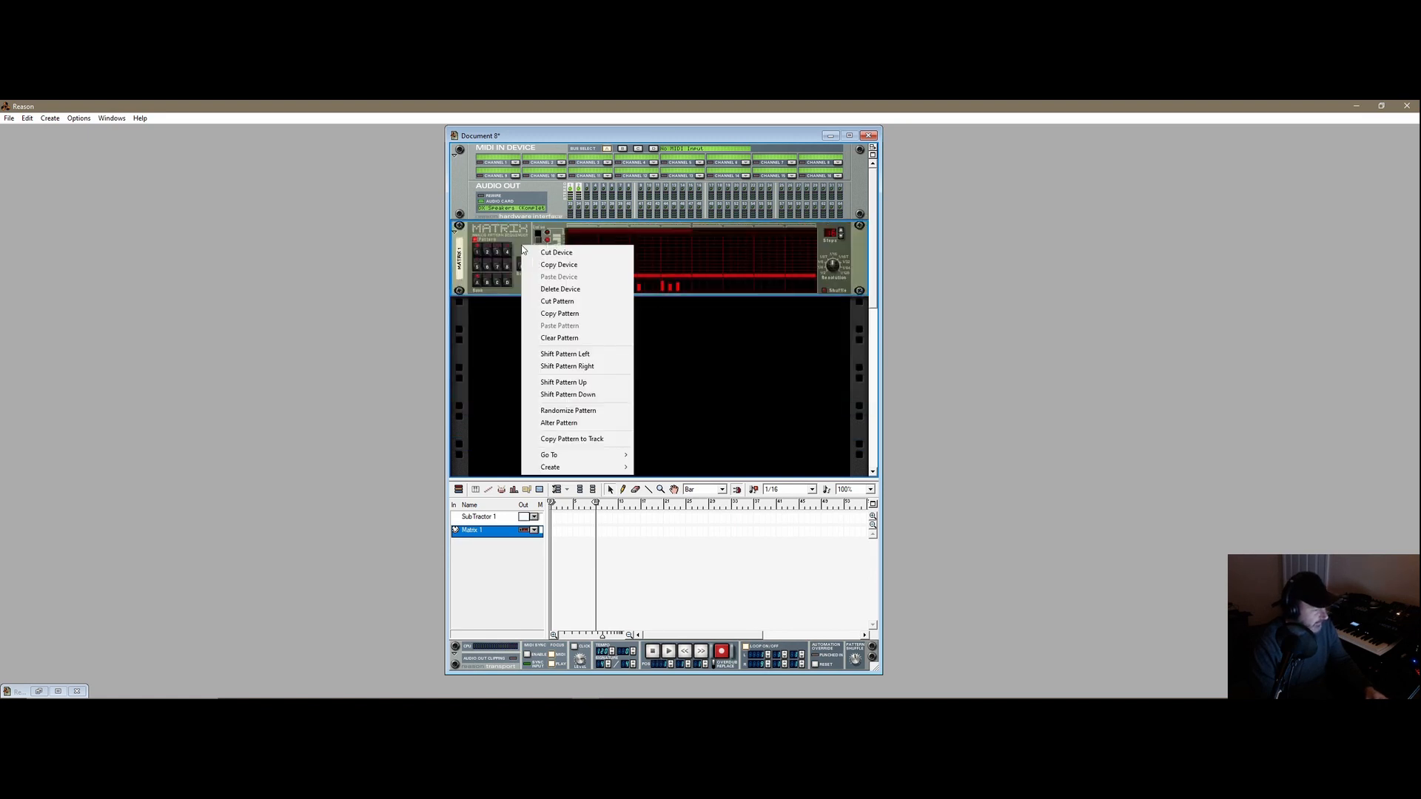
pyautogui.click(549, 290)
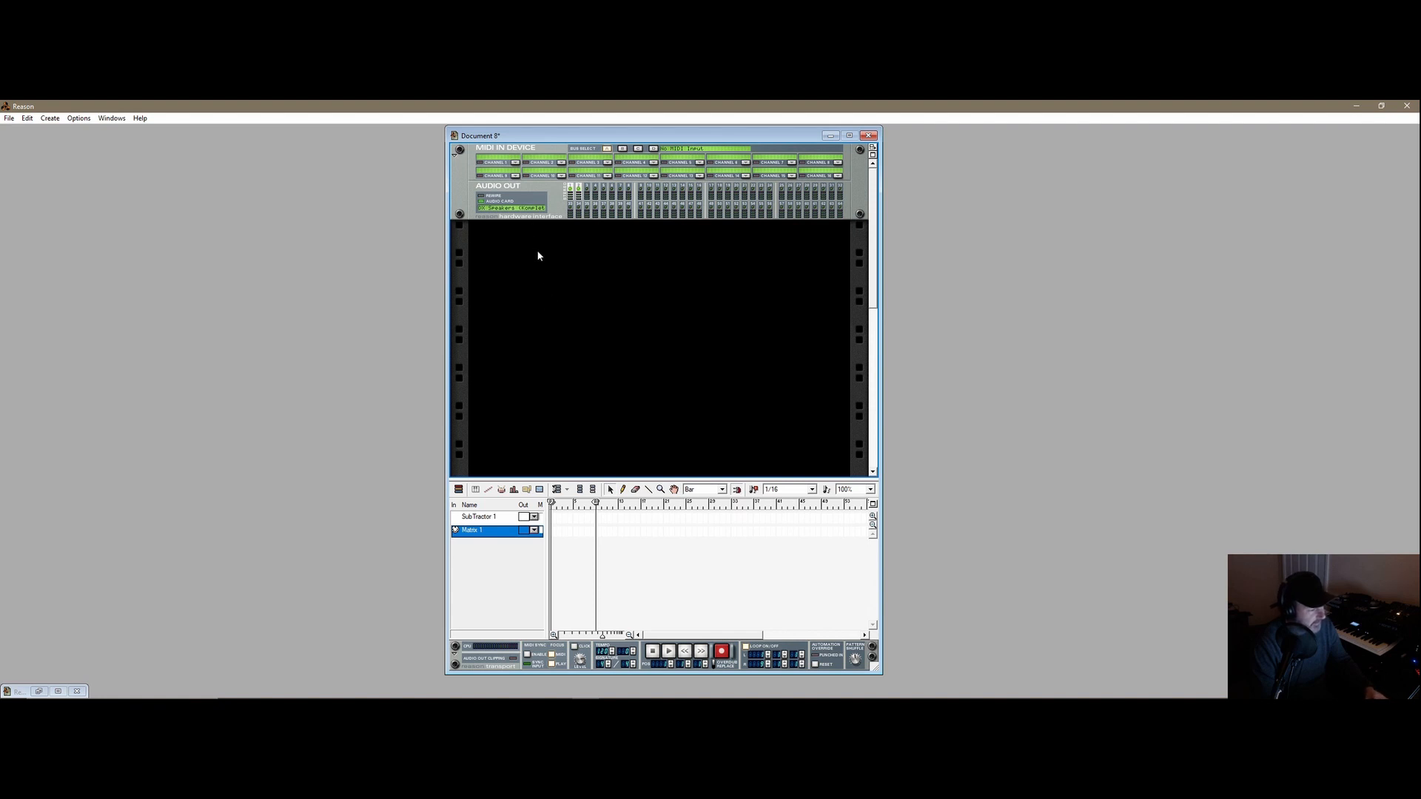
# - Add a Mixer 14:2 to the empty rack and make the rack area taller
pyautogui.rightClick(664, 266)
pyautogui.click(699, 309)
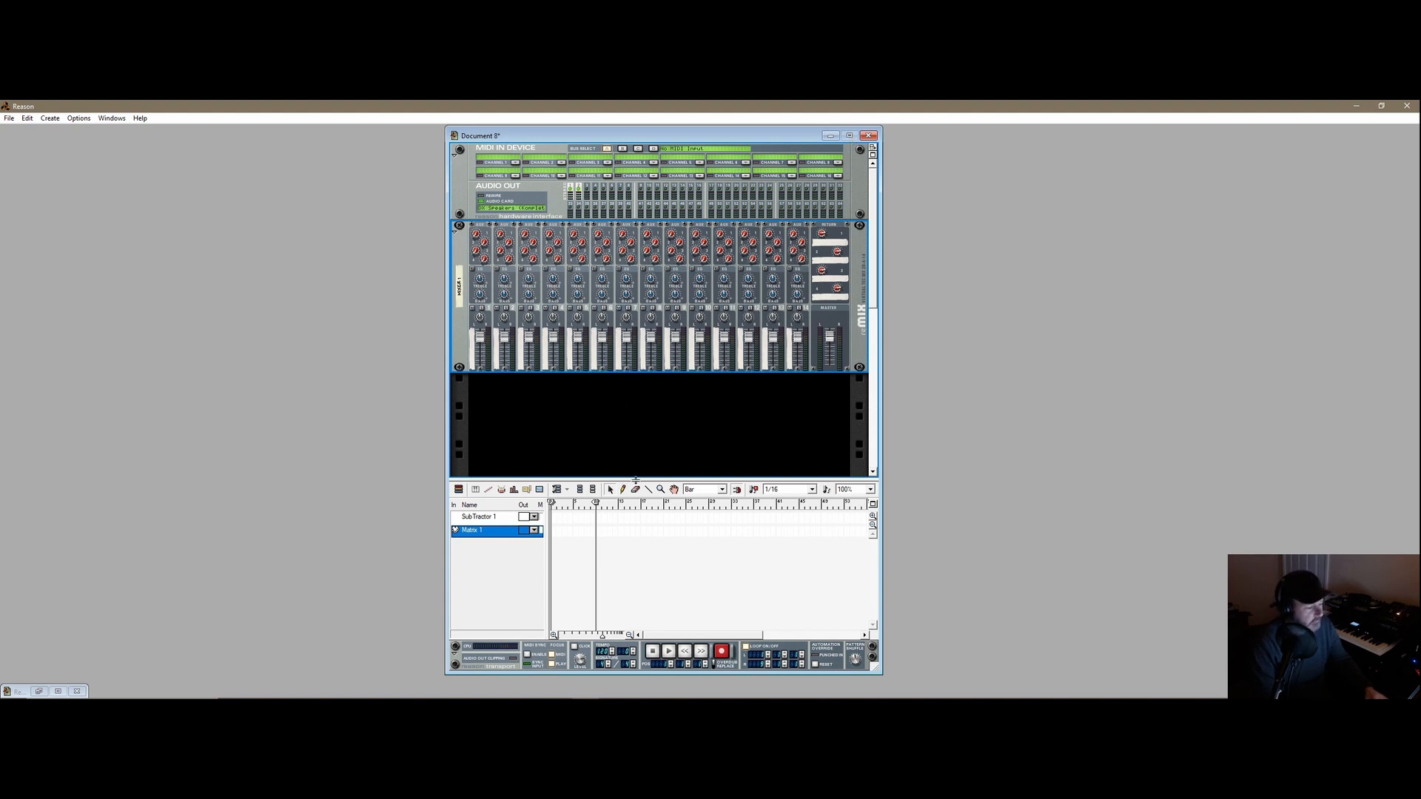
pyautogui.moveTo(646, 481); pyautogui.dragTo(646, 512)
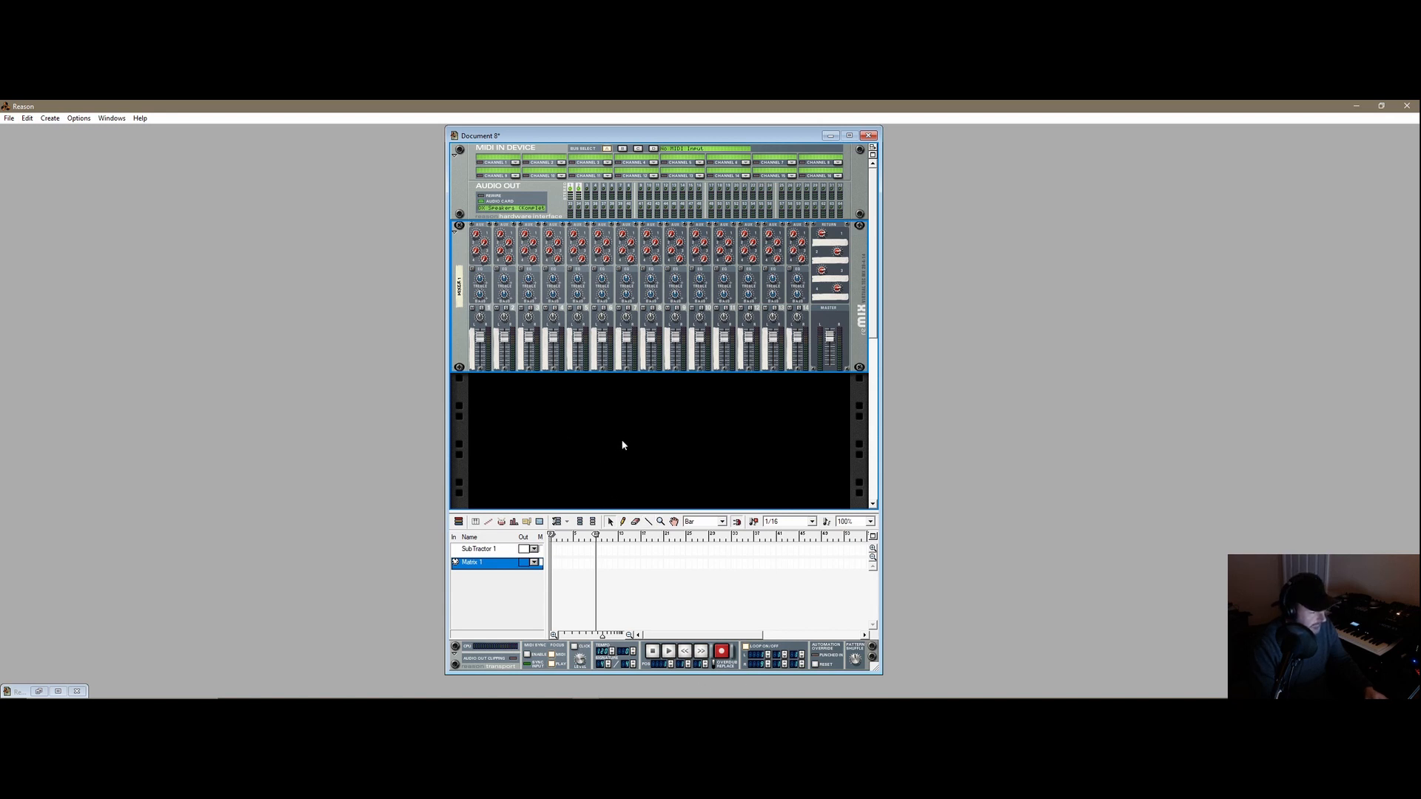
# - Add a Redrum Drum Computer below the mixer and load the Techno Kit 01.drp patch into it
pyautogui.rightClick(463, 320)
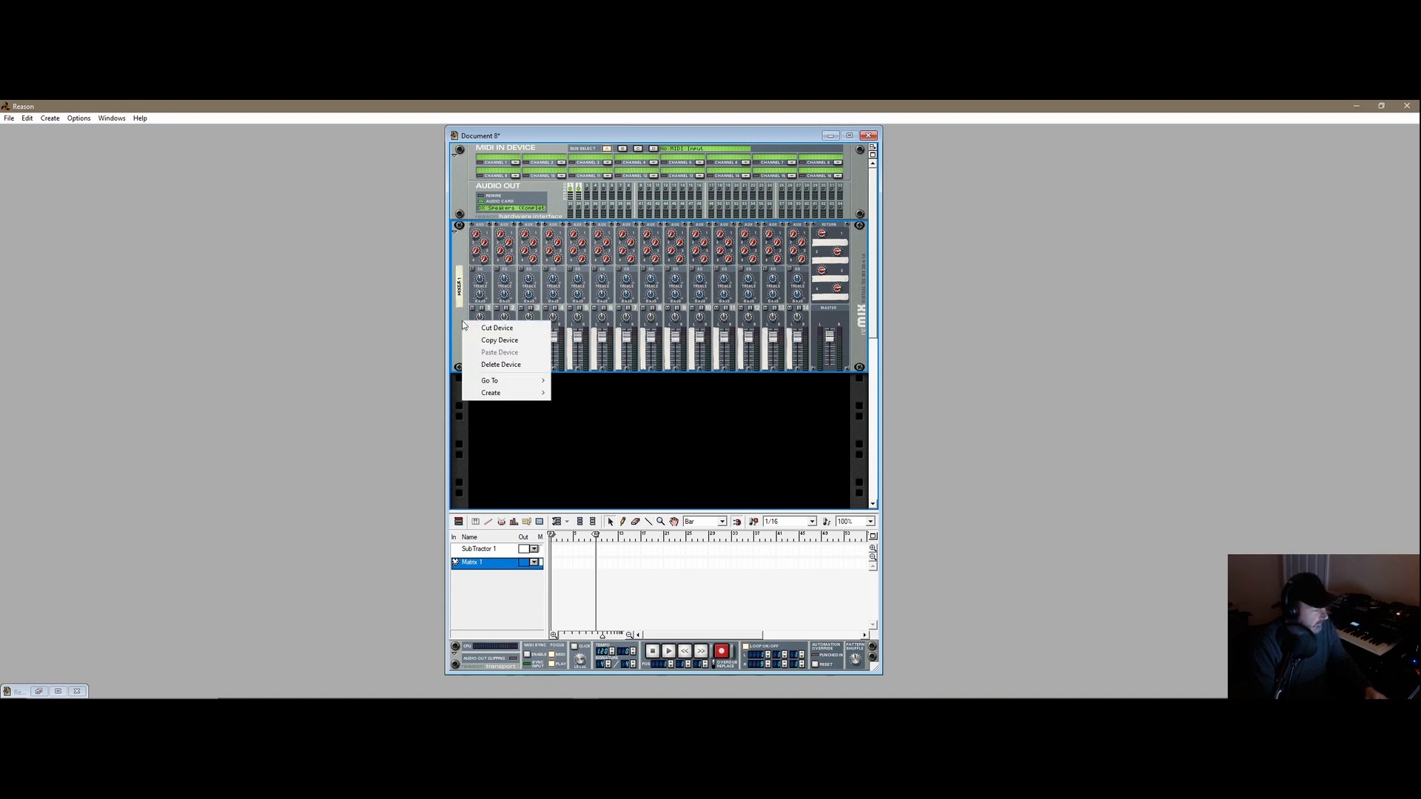
pyautogui.moveTo(507, 384)
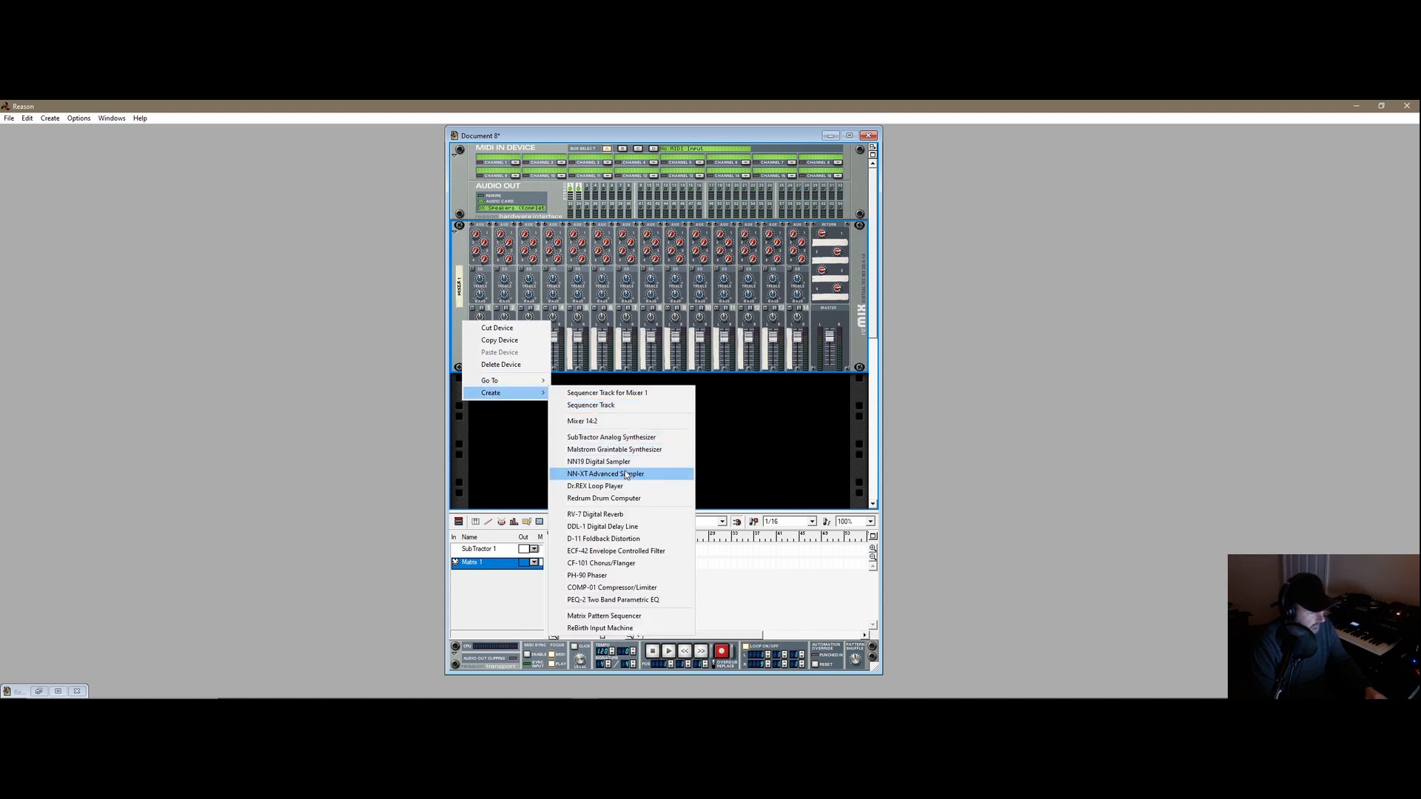
pyautogui.click(651, 498)
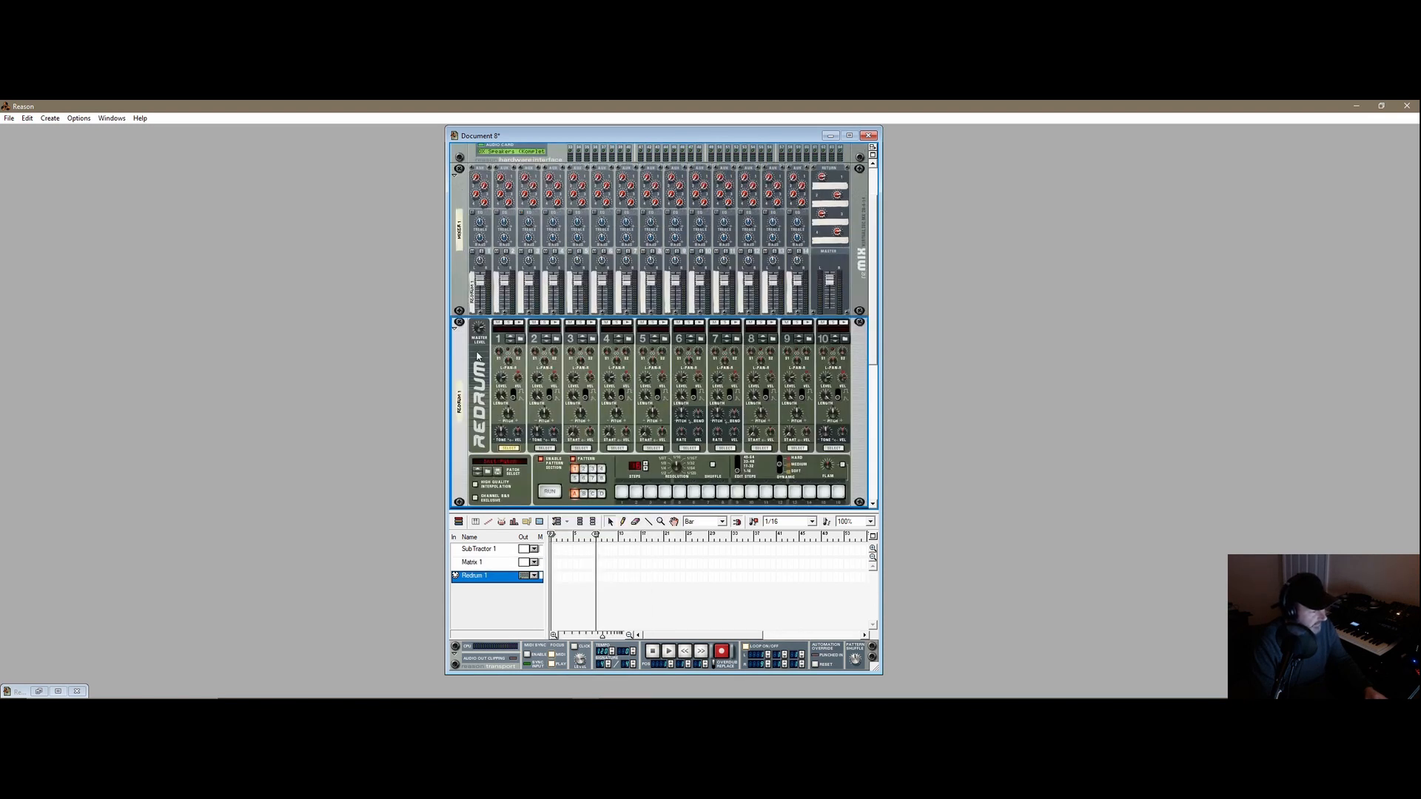
pyautogui.click(488, 472)
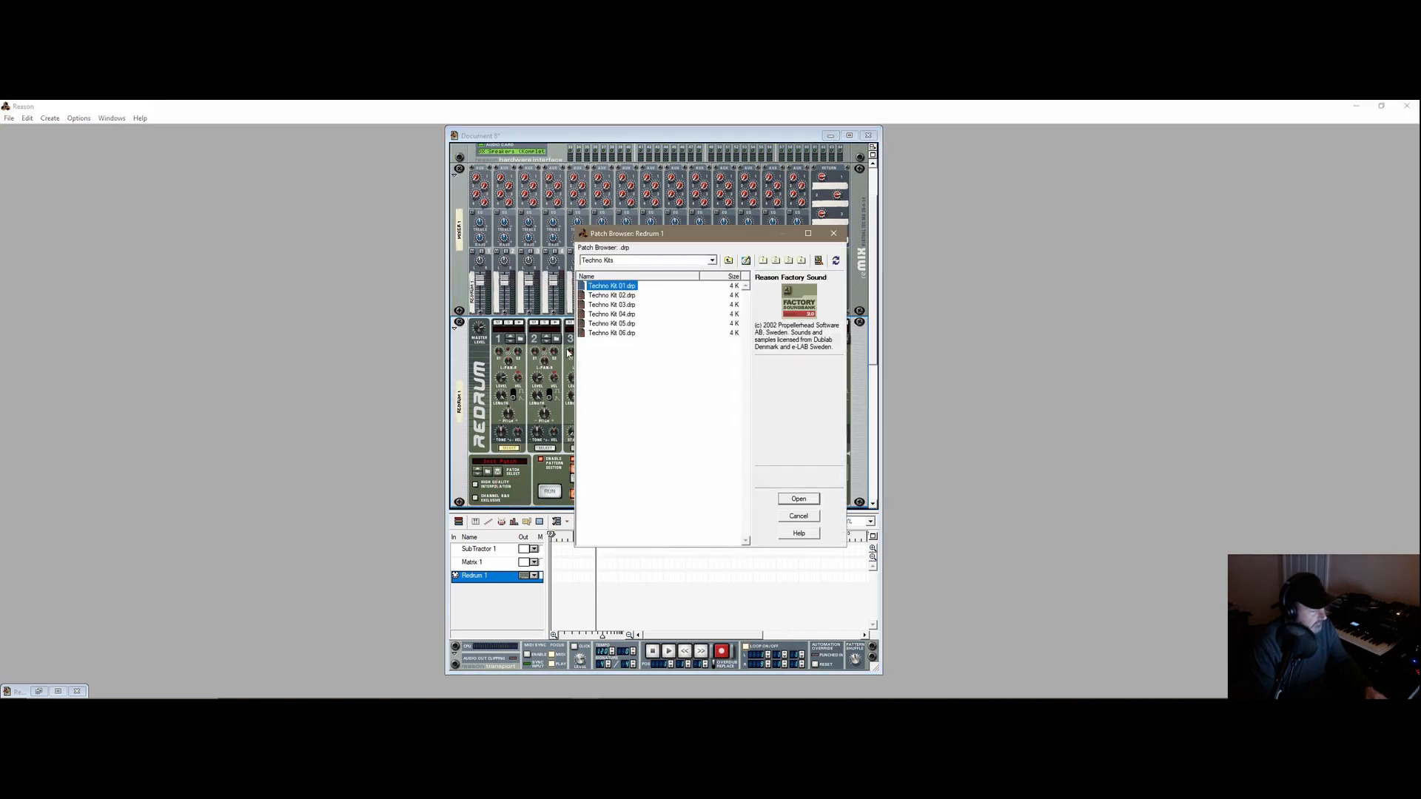
pyautogui.doubleClick(624, 286)
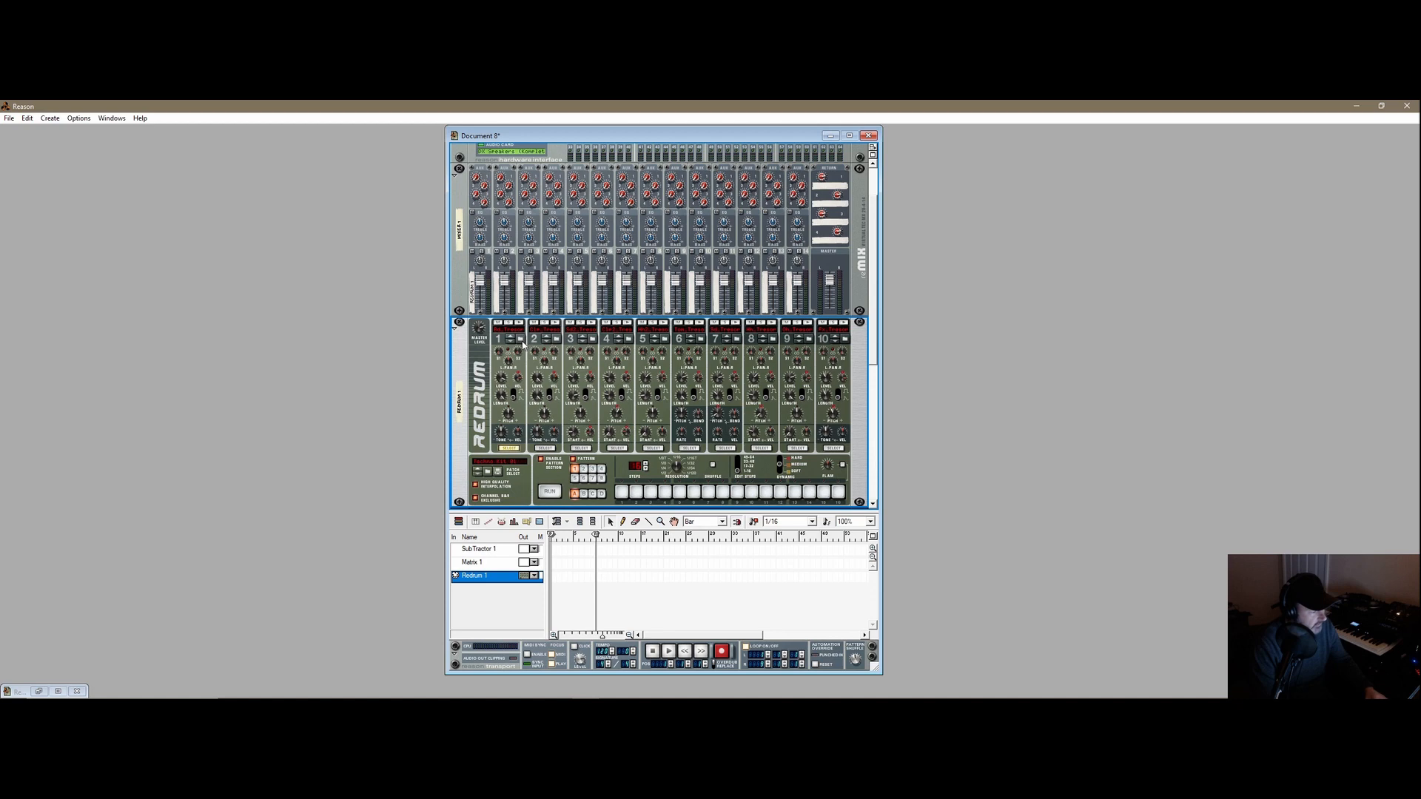
# - Program Redrum channel 1 on steps 1, 5, 9 and 13, and run the pattern briefly before stopping it
pyautogui.click(523, 325)
pyautogui.click(622, 493)
pyautogui.click(802, 495)
pyautogui.click(541, 492)
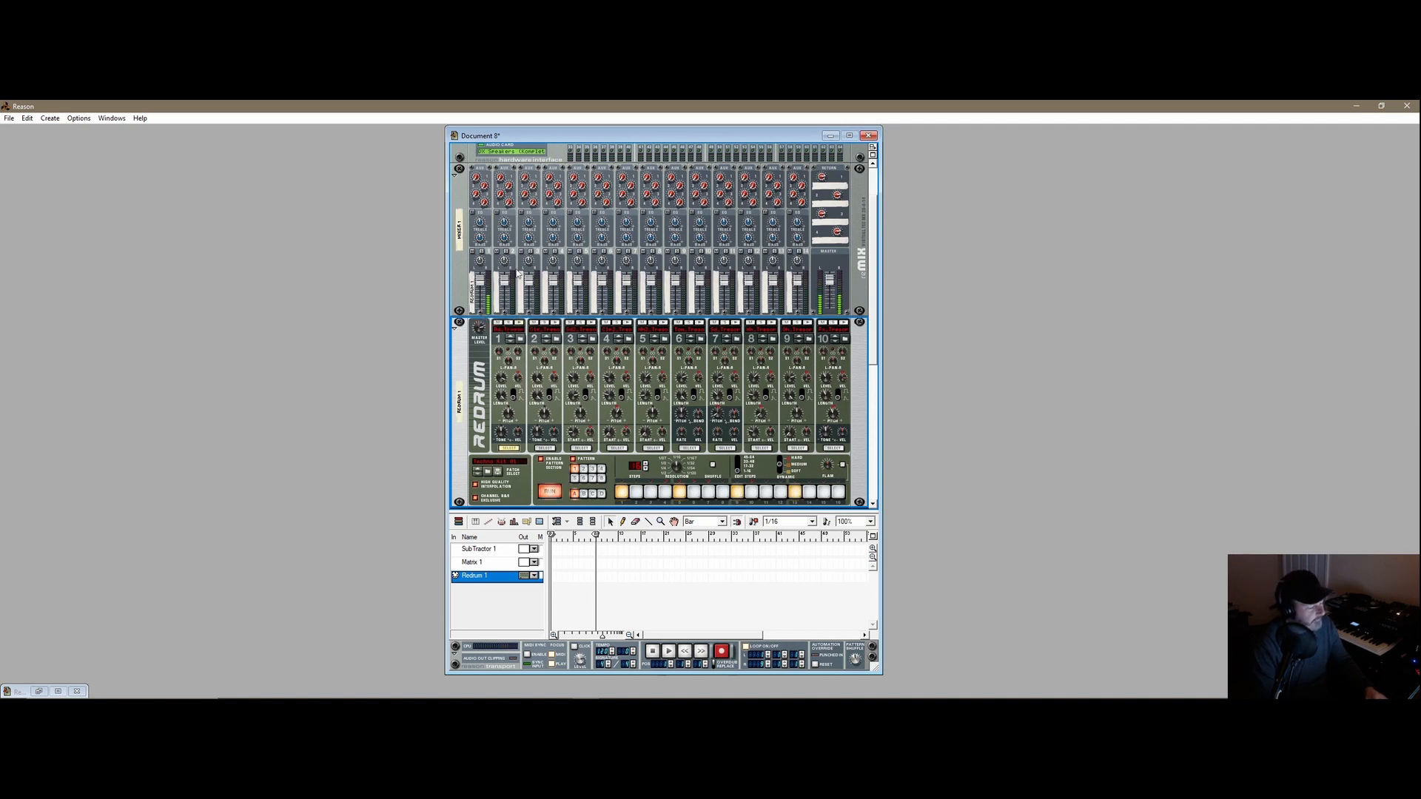
pyautogui.click(652, 651)
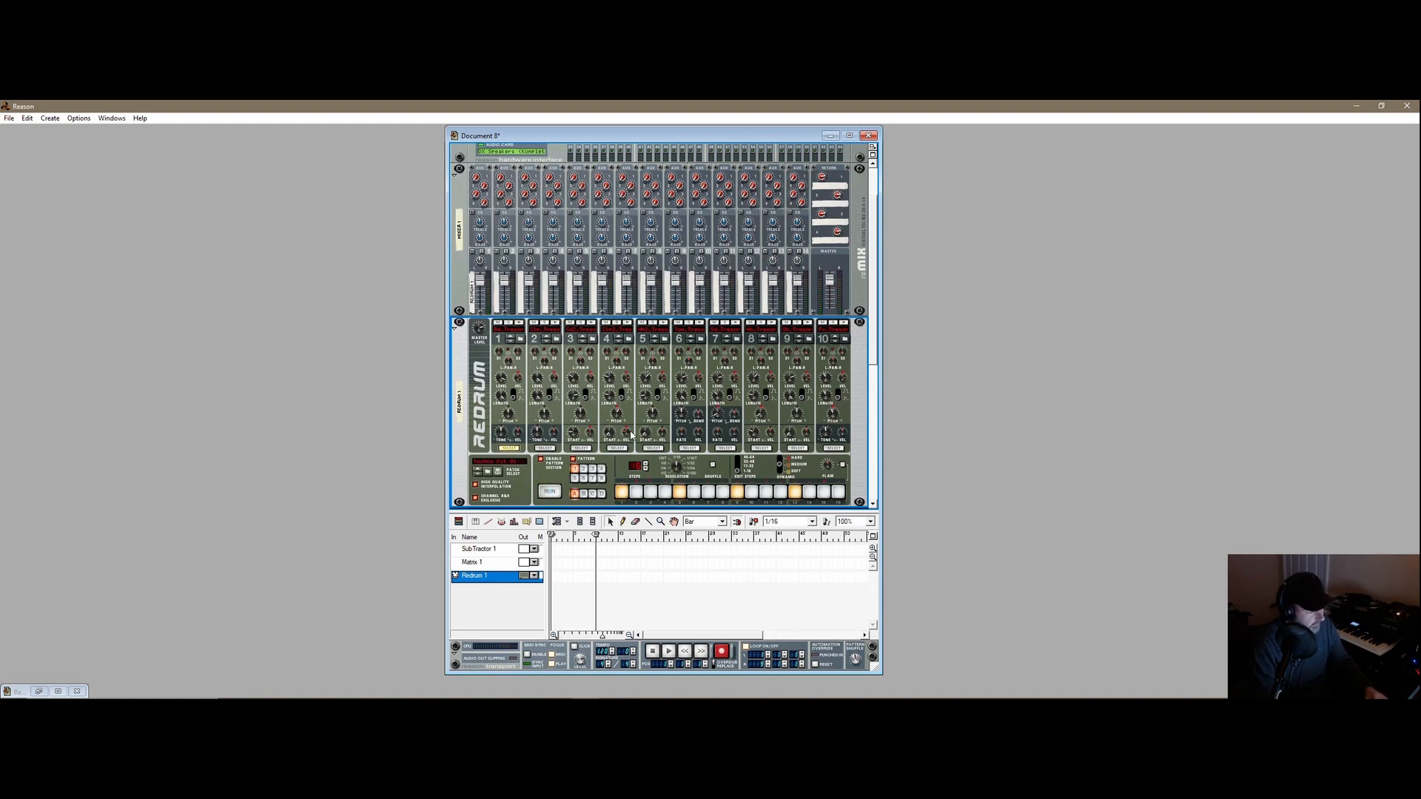
# - Add an RV-7 Digital Reverb as an effect on the mixer
pyautogui.click(454, 277)
pyautogui.rightClick(459, 271)
pyautogui.moveTo(500, 345)
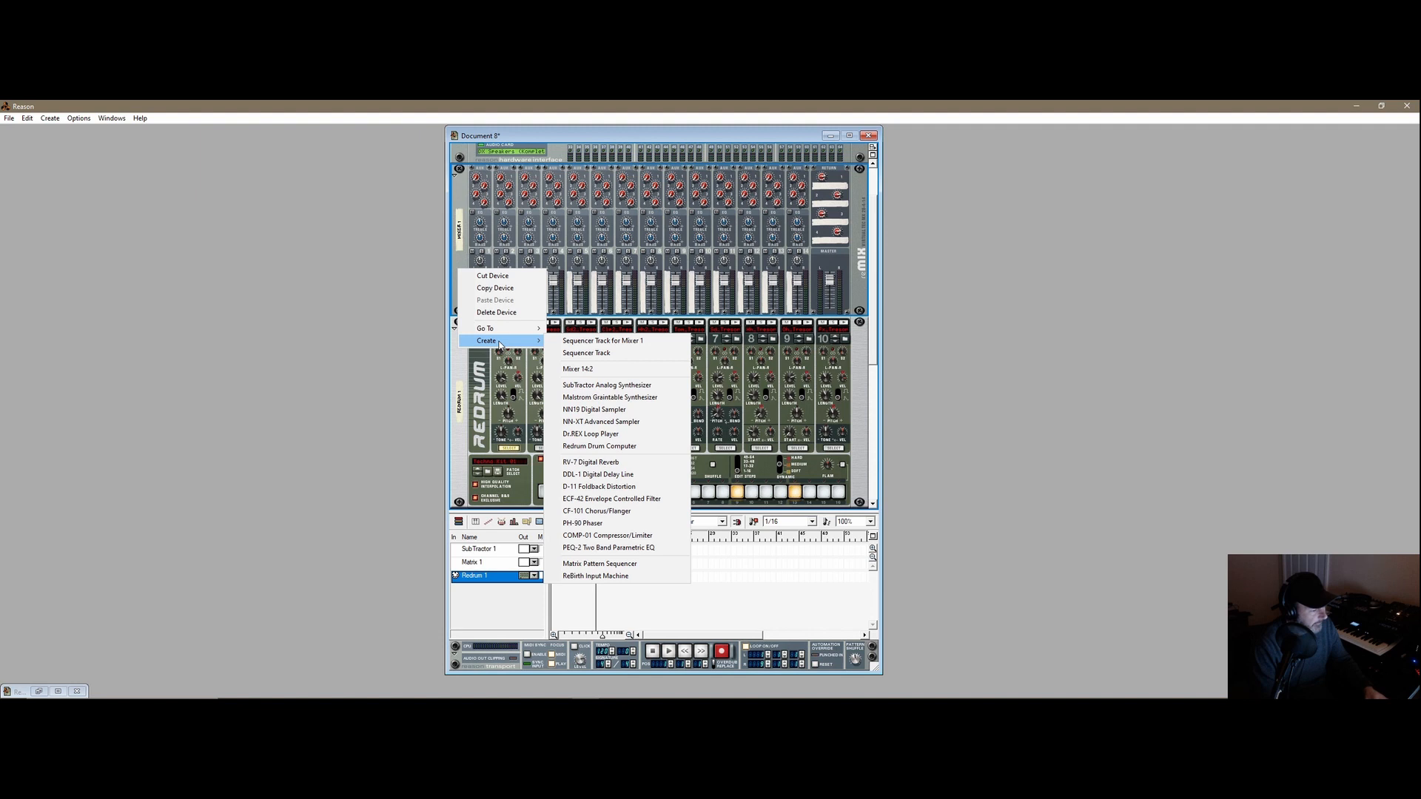
pyautogui.click(607, 463)
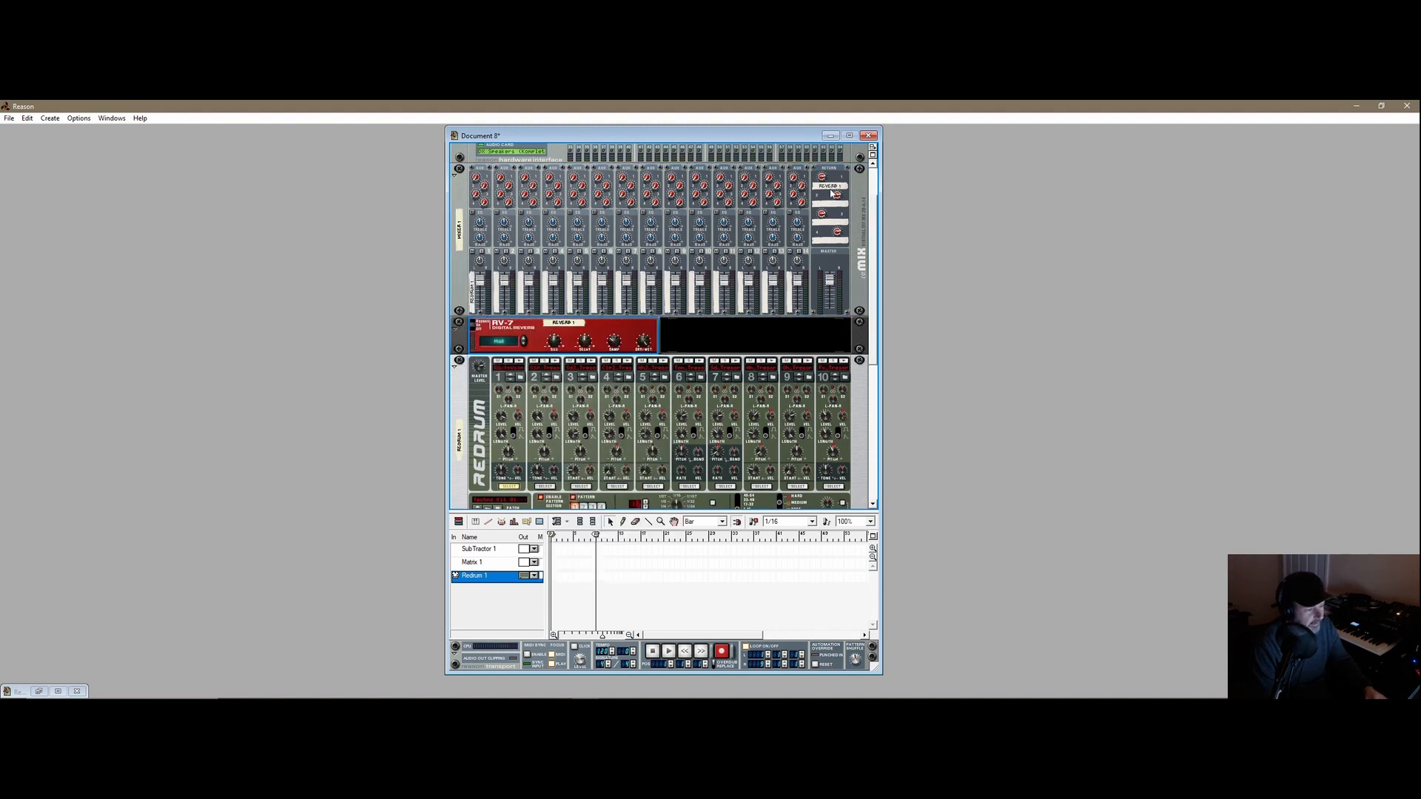
# - Raise mixer channel 1's Aux 1 send to about 57 and play the drum pattern through the reverb
pyautogui.moveTo(477, 178); pyautogui.dragTo(480, 163)
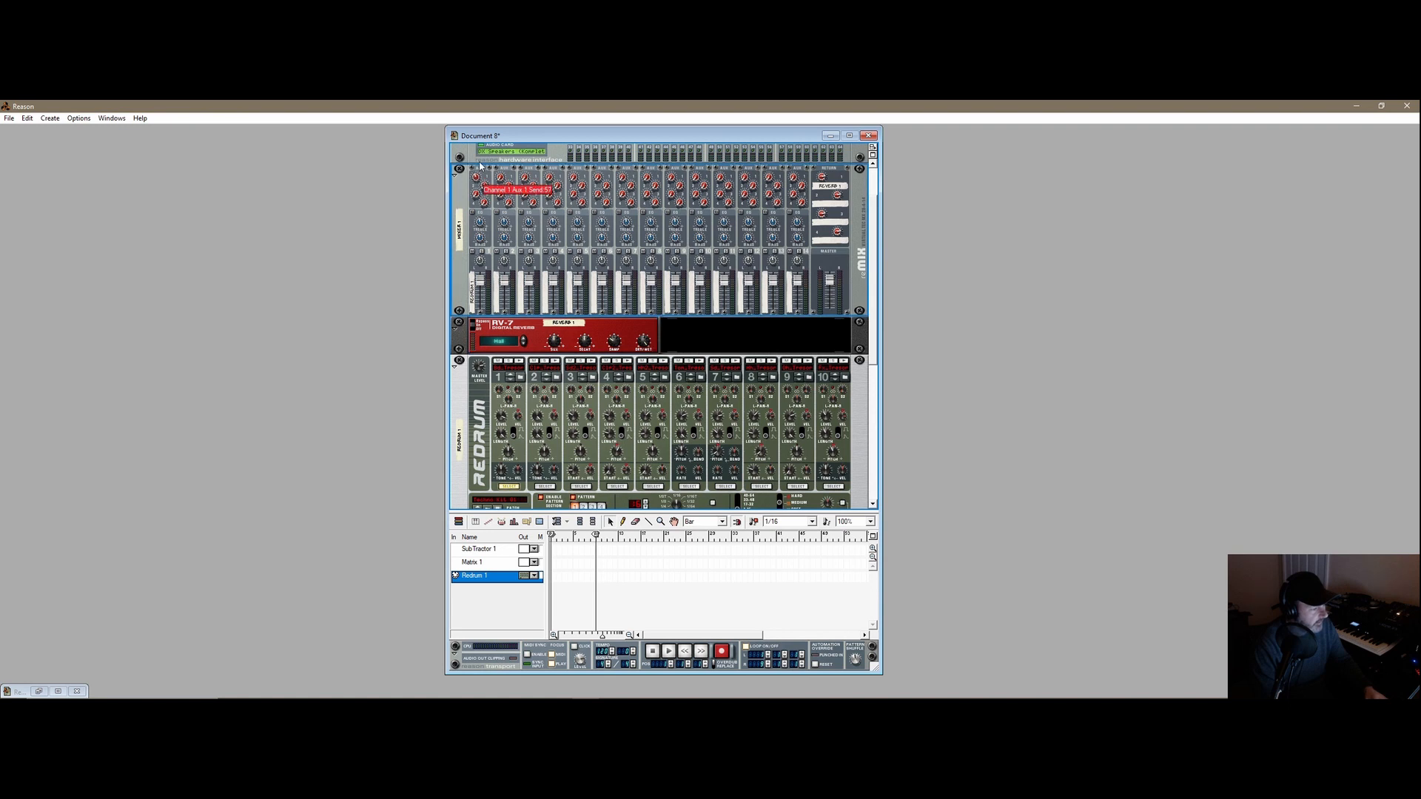
pyautogui.press('space')
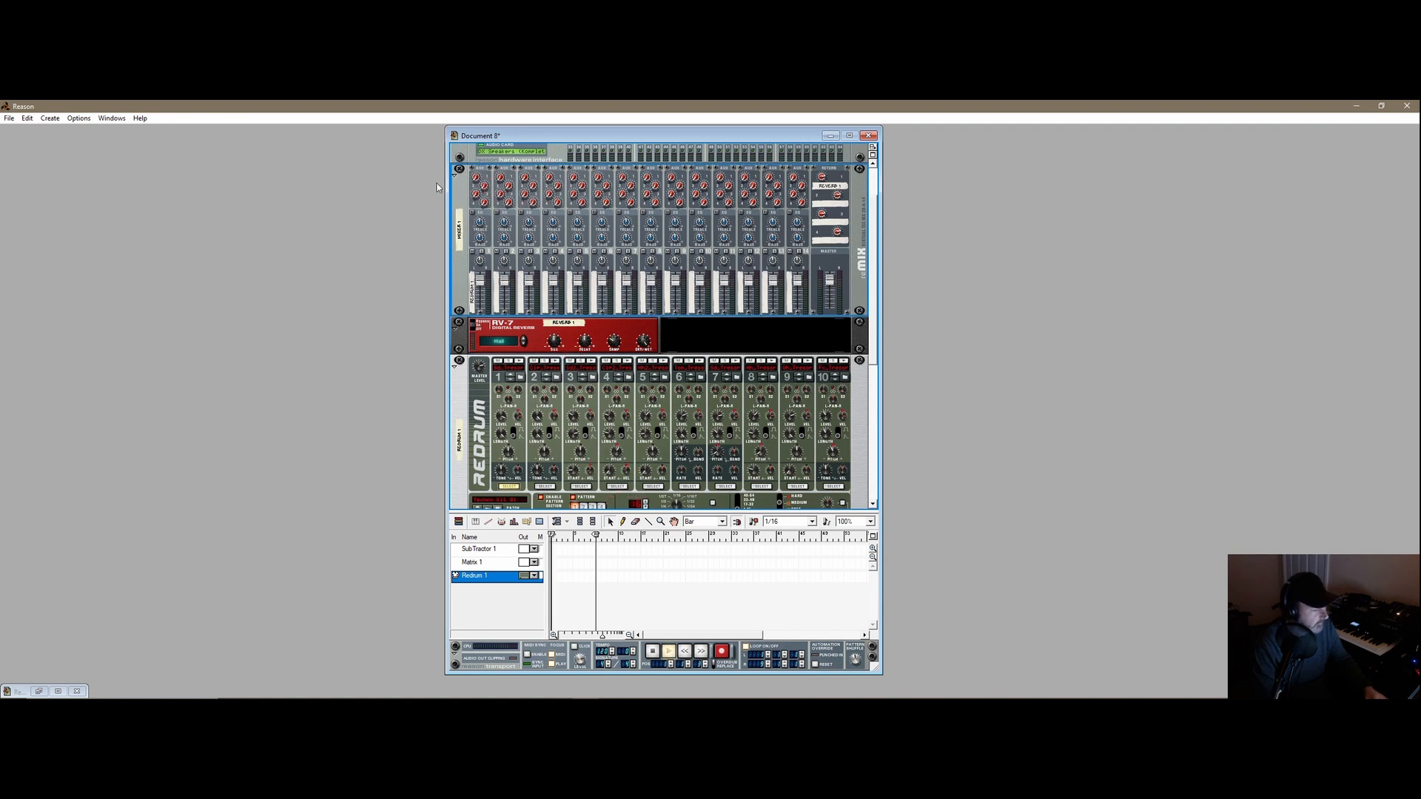
pyautogui.moveTo(477, 178)
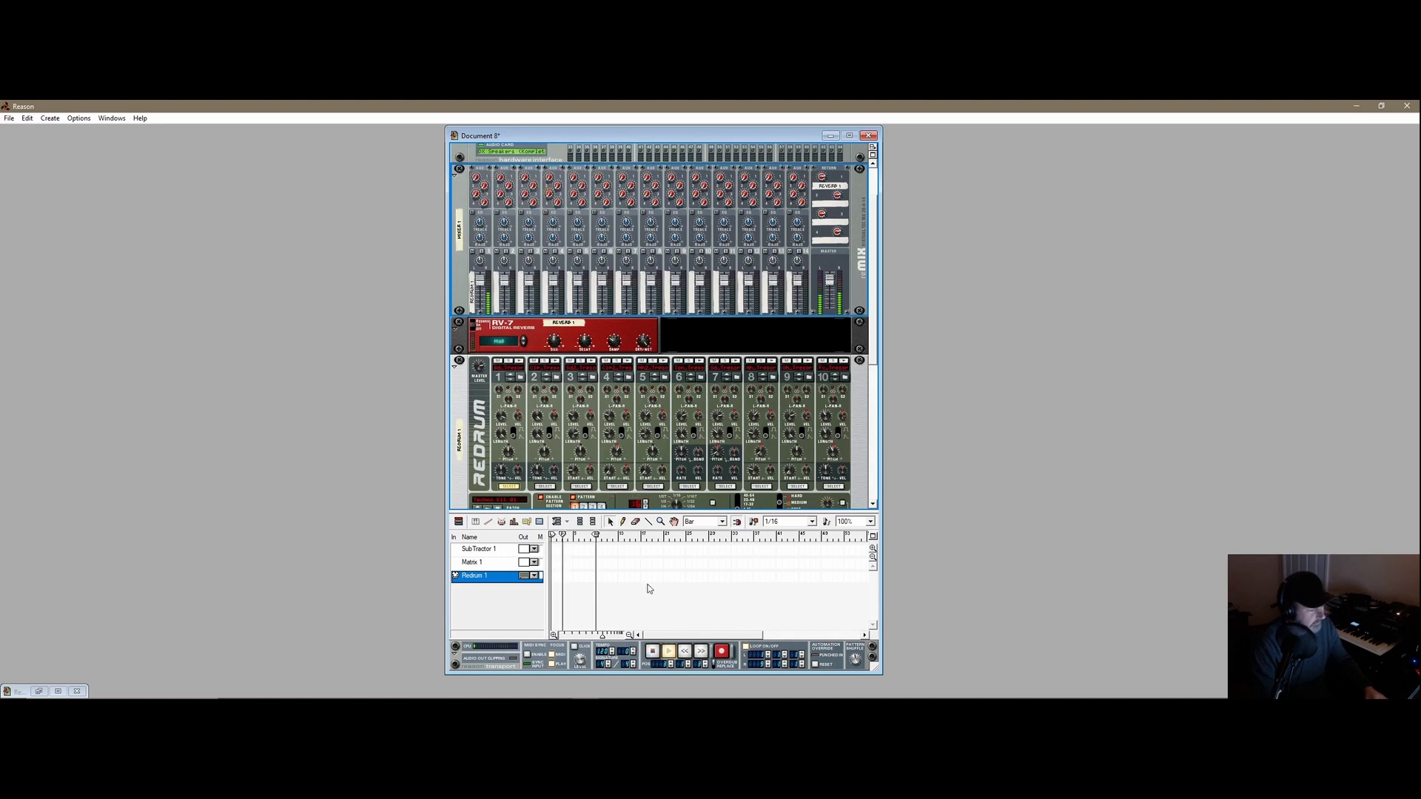
# - Add a SubTractor Analog Synthesizer below the mixer and attach a Matrix Pattern Sequencer to it
pyautogui.scroll(-5, 720, 329)
pyautogui.scroll(7, 720, 329)
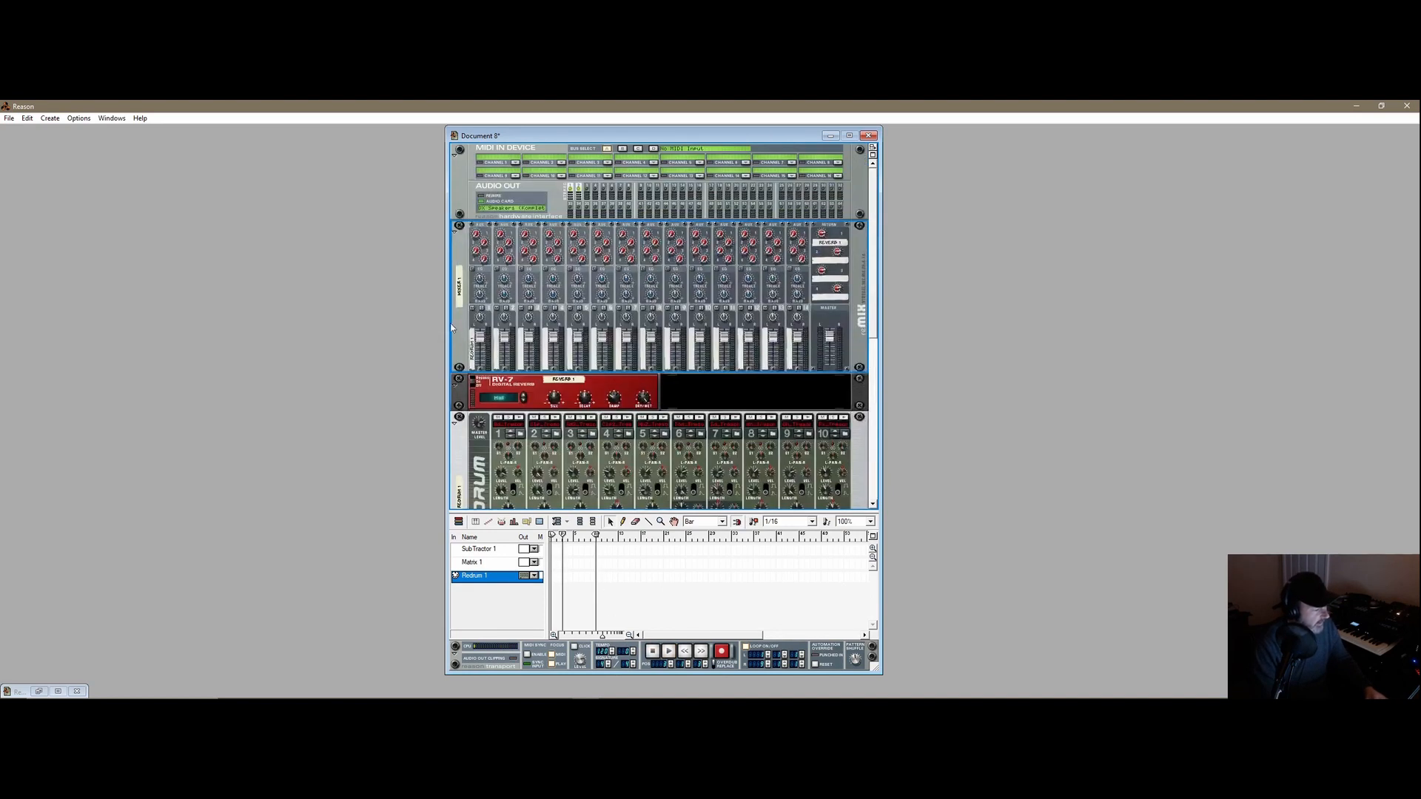
pyautogui.rightClick(465, 333)
pyautogui.moveTo(495, 400)
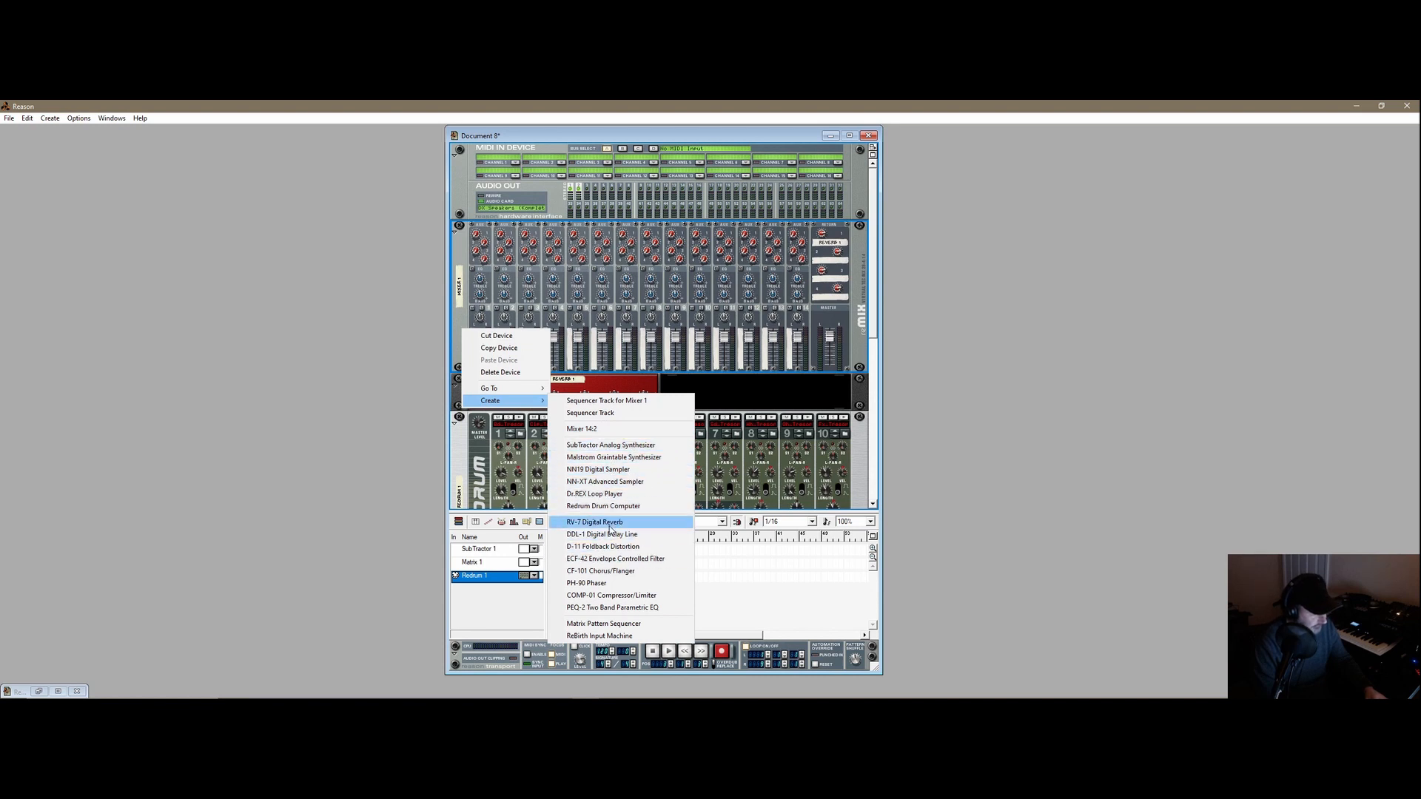
pyautogui.click(627, 445)
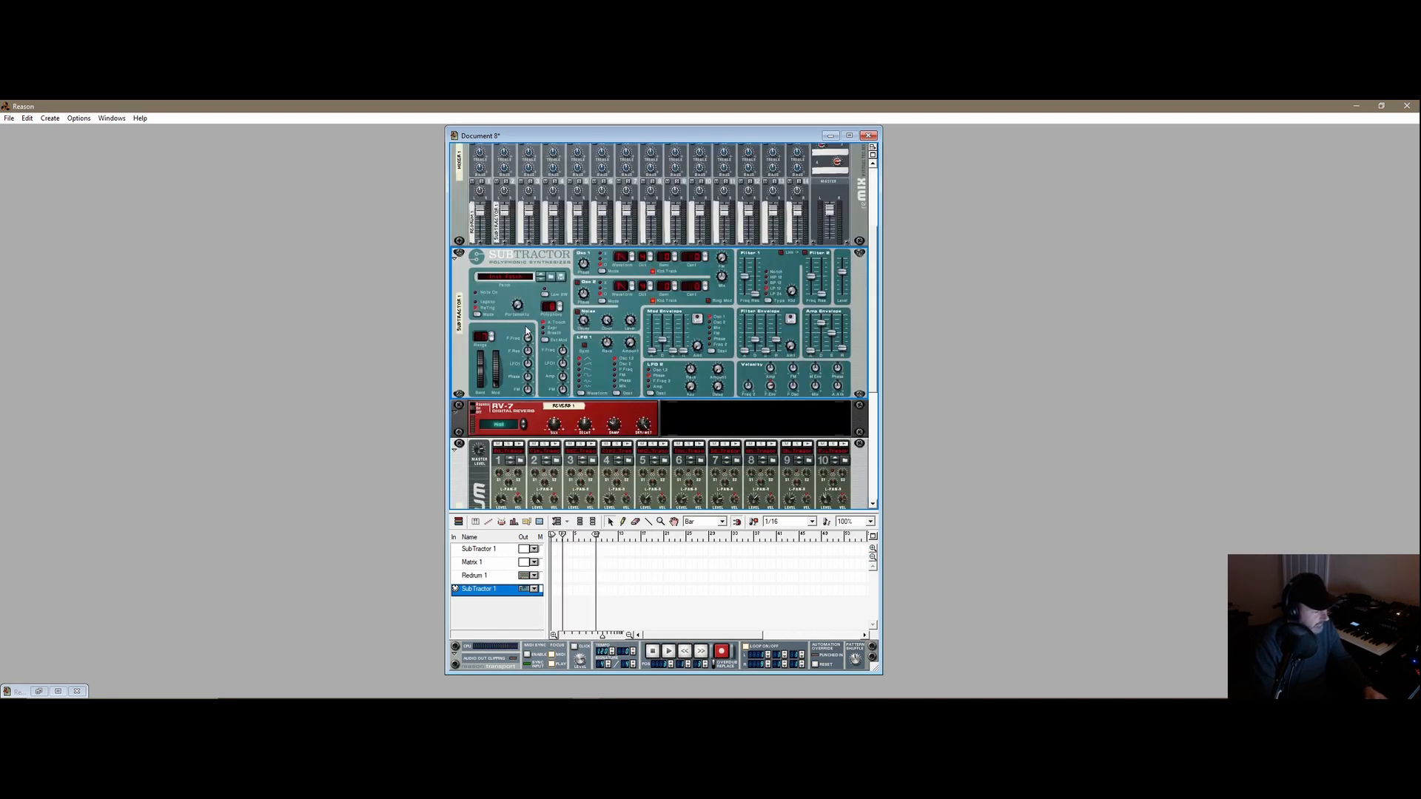
pyautogui.rightClick(527, 332)
pyautogui.moveTo(584, 450)
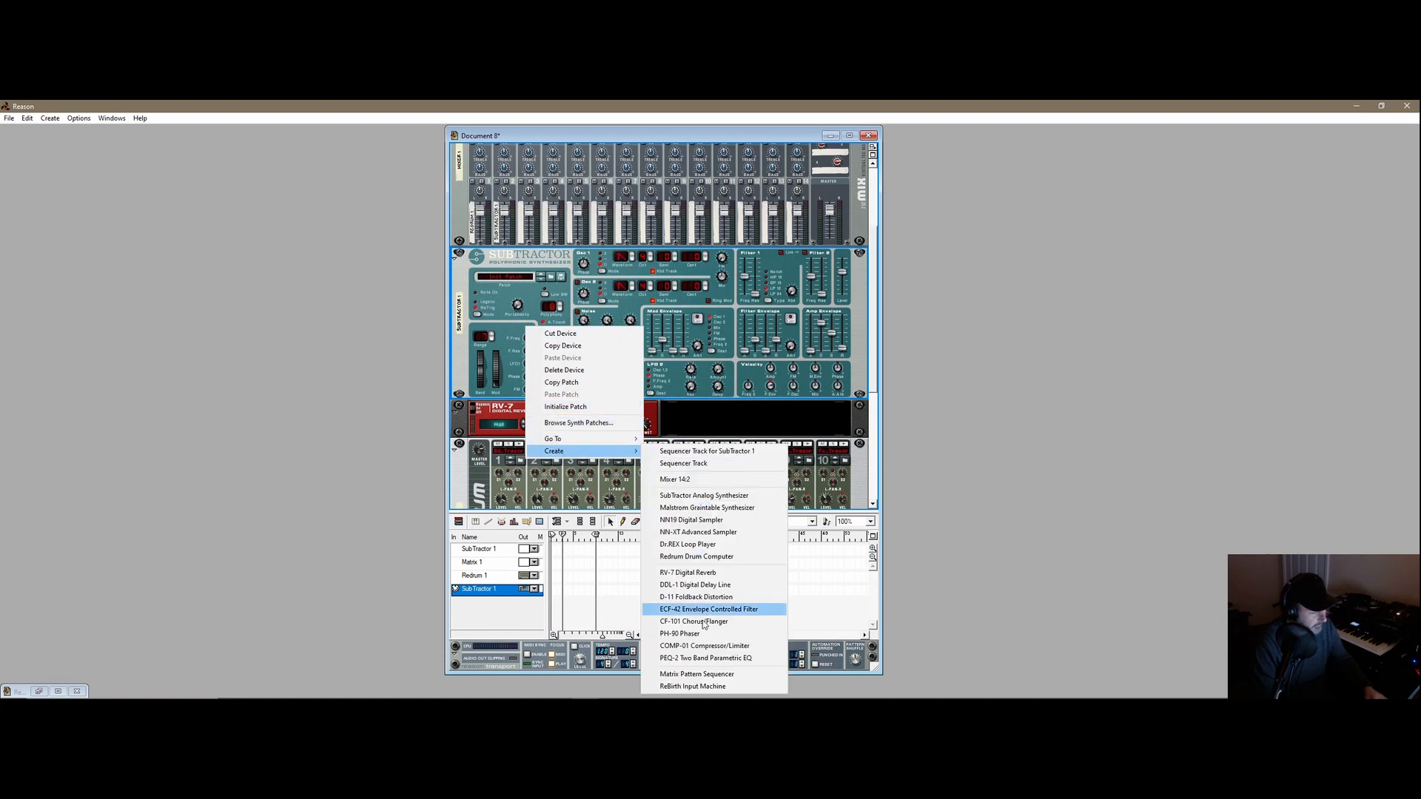
pyautogui.click(696, 674)
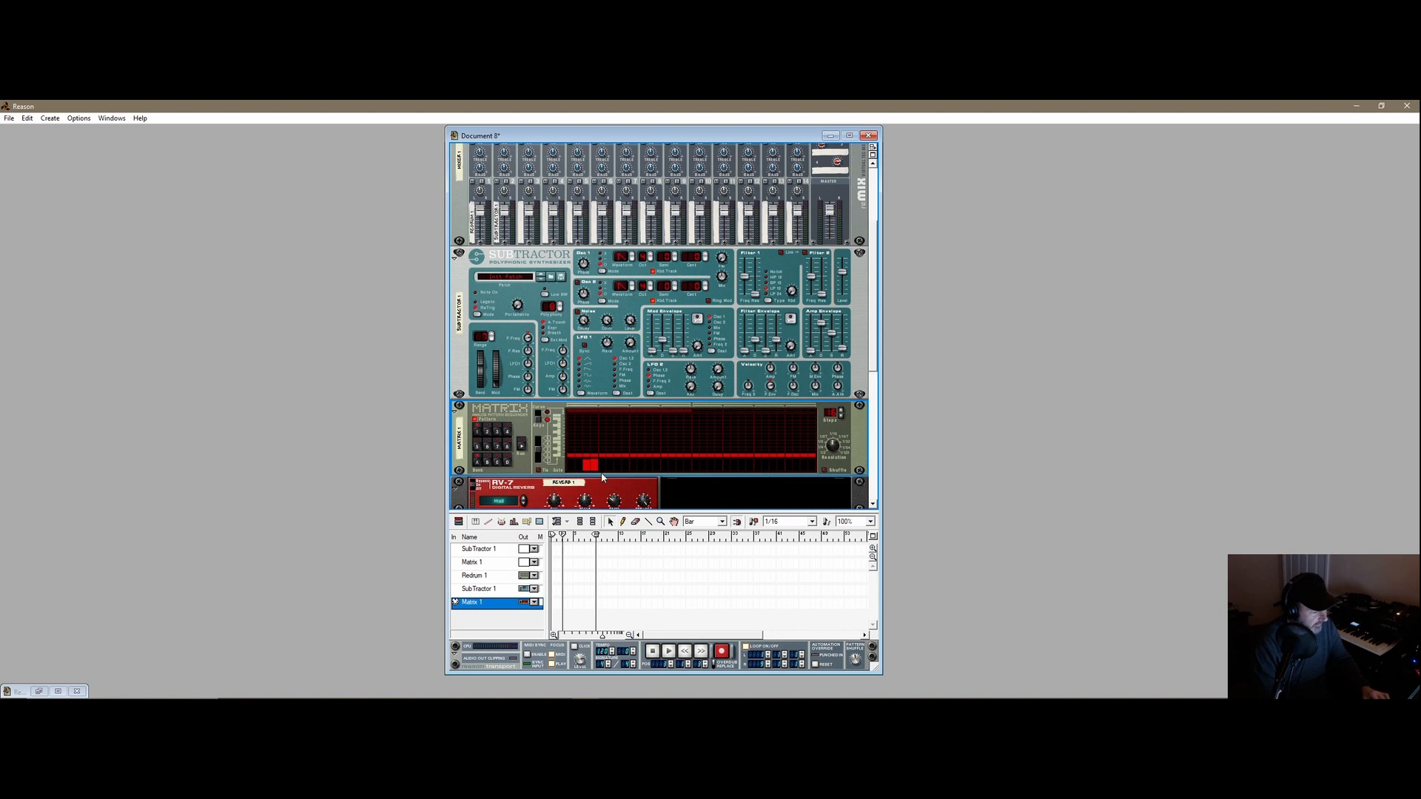
# - Program Matrix gates on steps 3, 7, 11 and 15 and run the pattern through the SubTractor
pyautogui.click(619, 465)
pyautogui.click(649, 465)
pyautogui.click(680, 465)
pyautogui.click(523, 445)
pyautogui.click(652, 265)
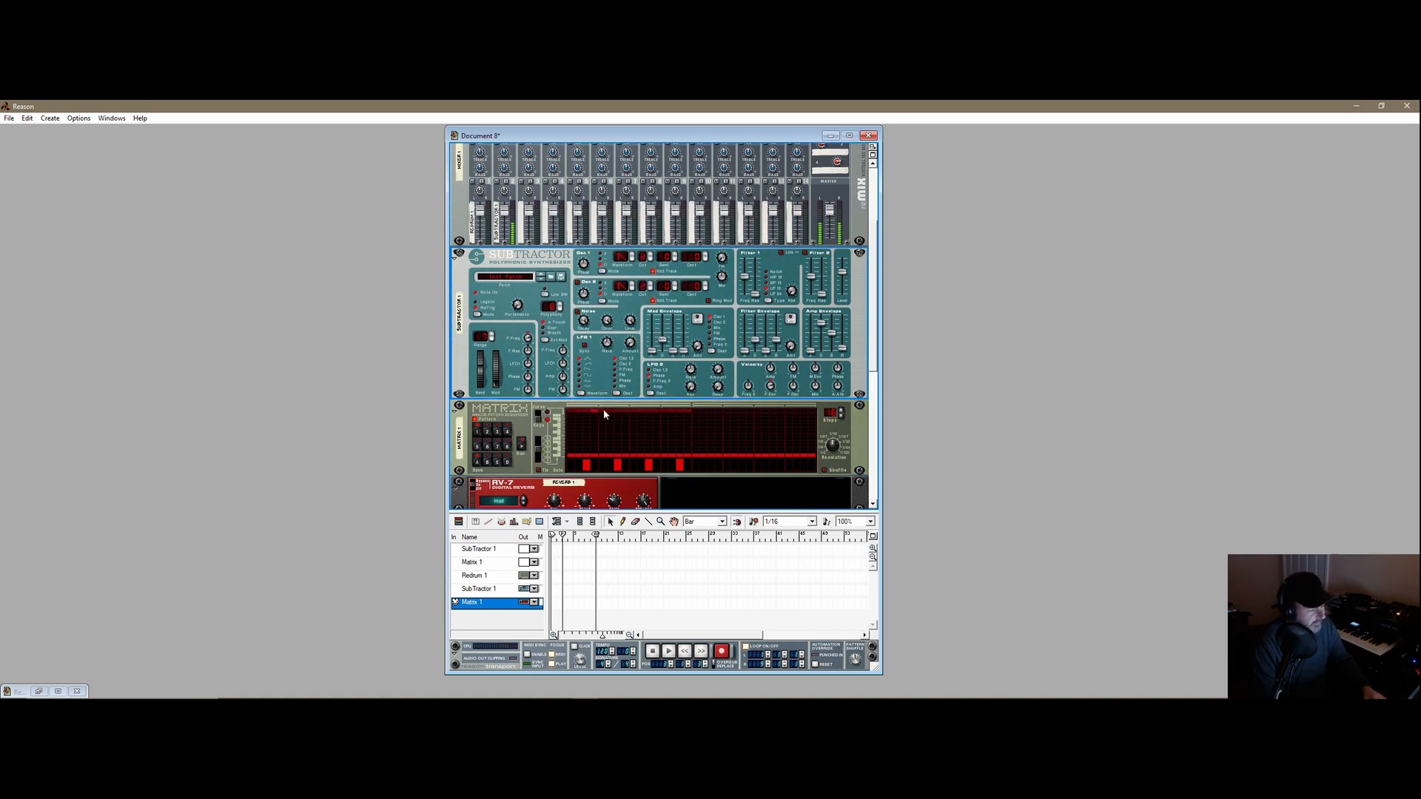
# - Play the Matrix and Redrum patterns together briefly and stop playback
pyautogui.scroll(-5, 584, 476)
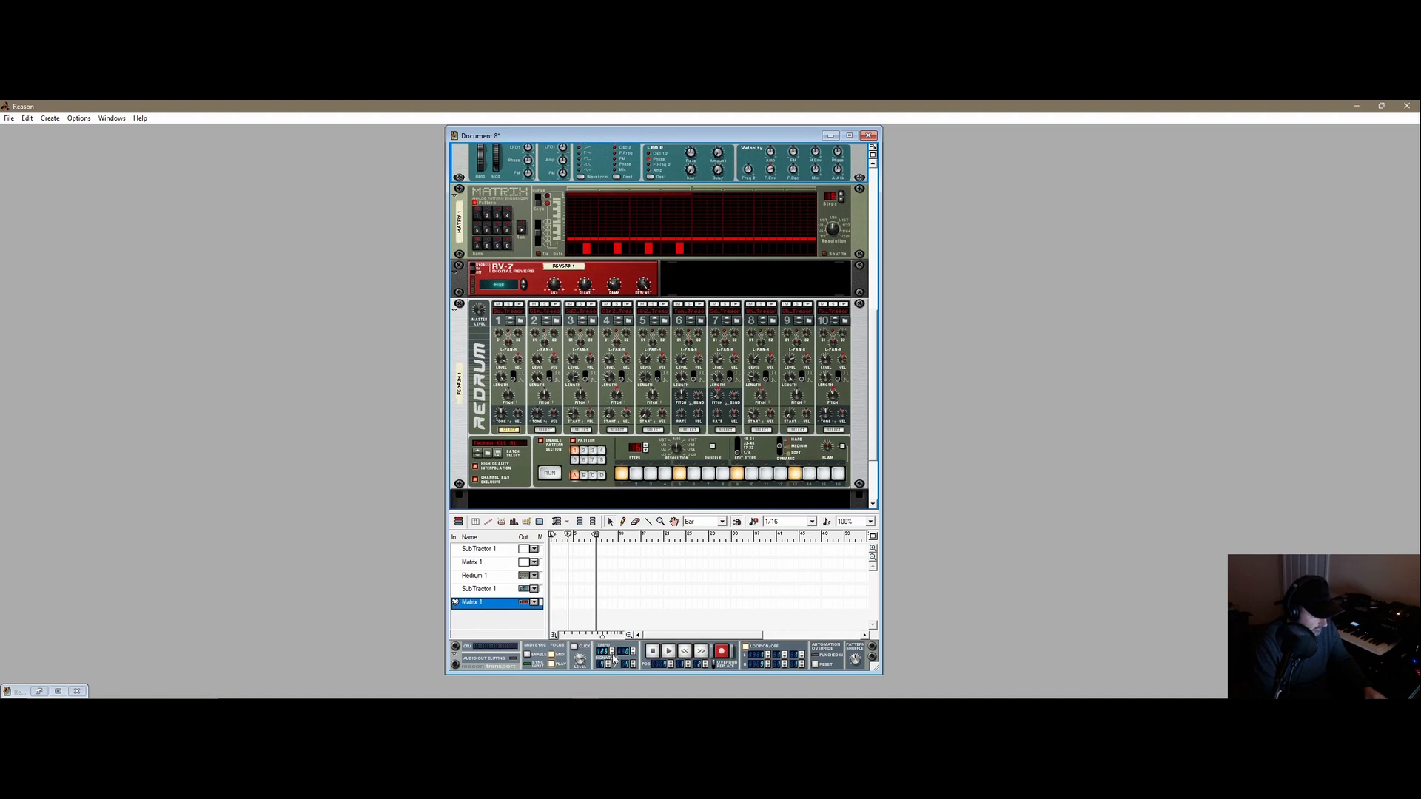
pyautogui.click(669, 653)
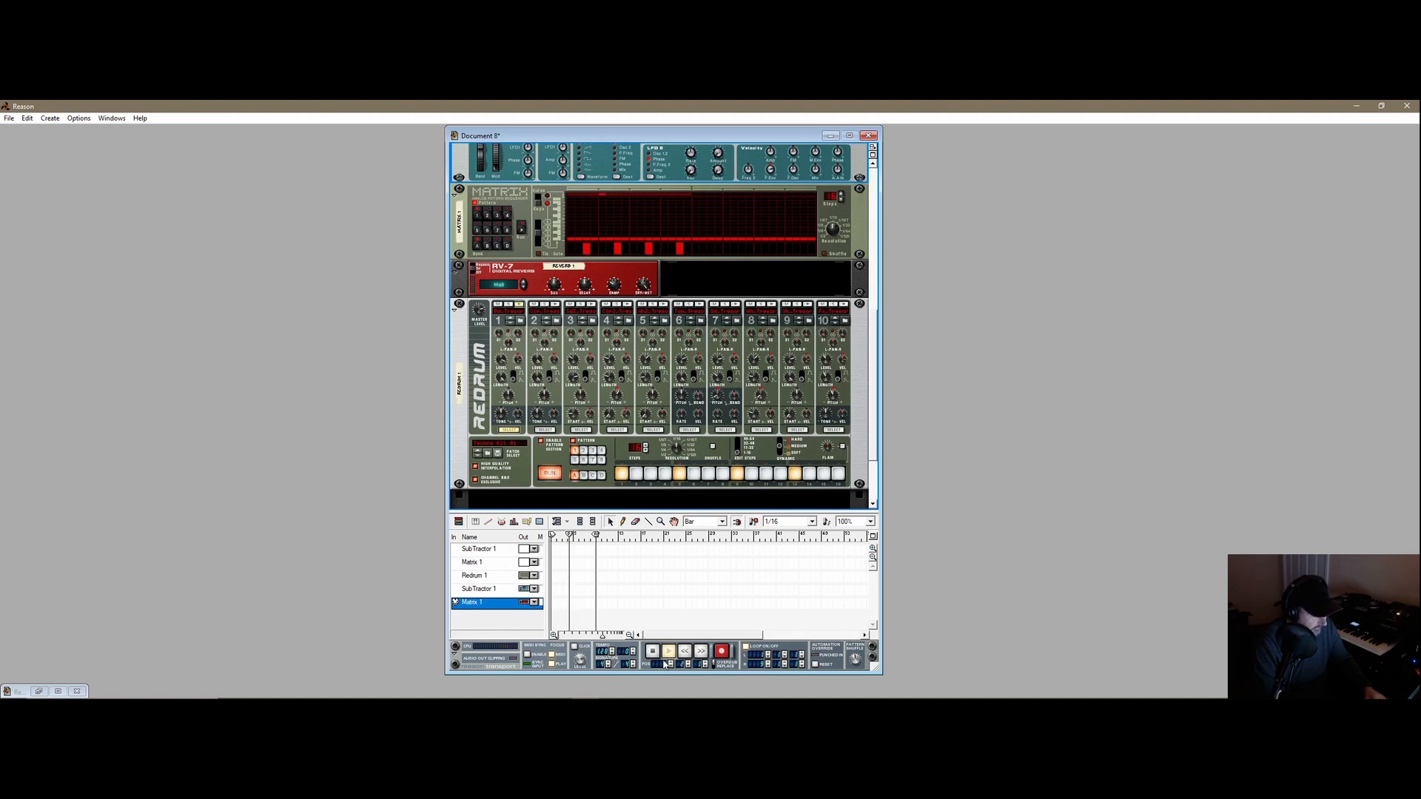
pyautogui.click(653, 652)
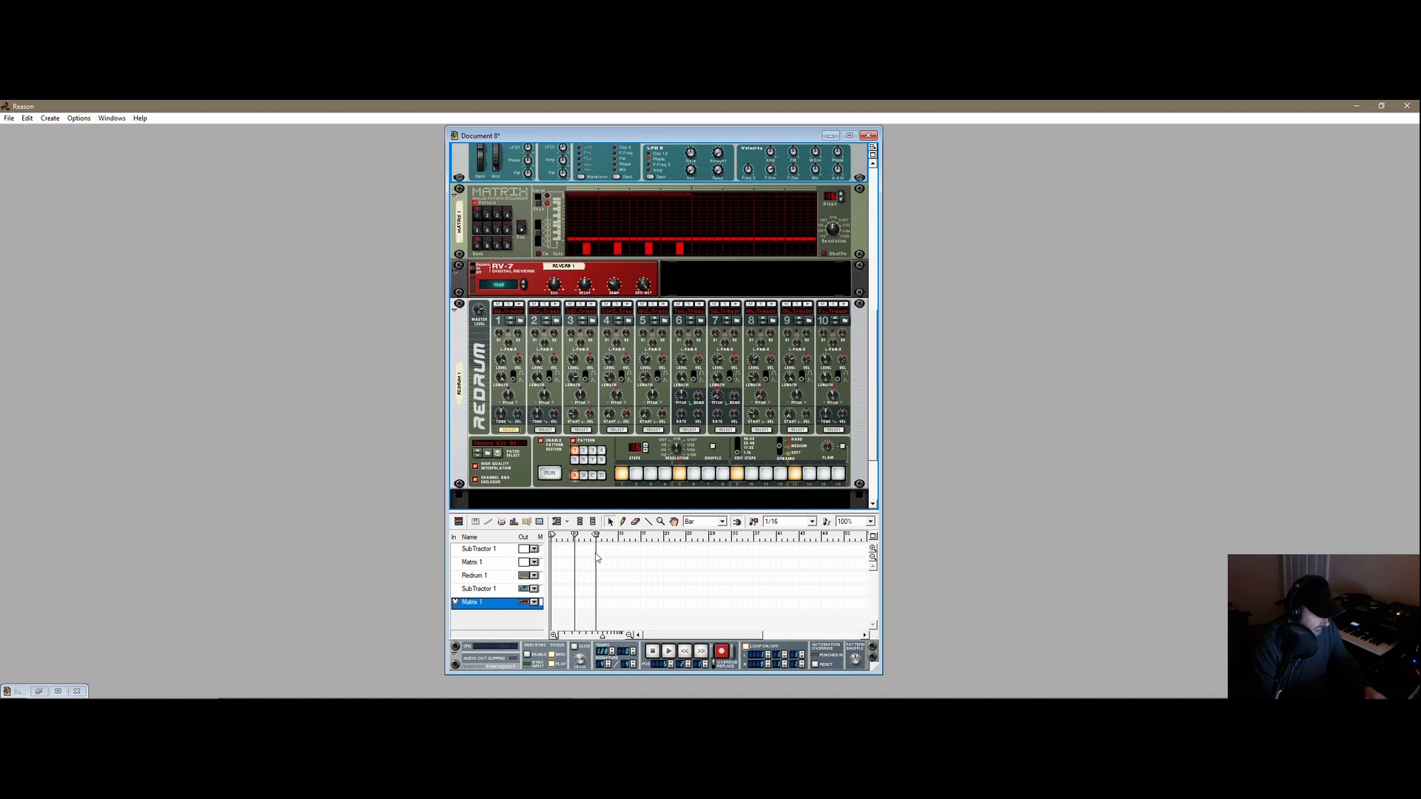
pyautogui.moveTo(680, 133); pyautogui.dragTo(678, 140)
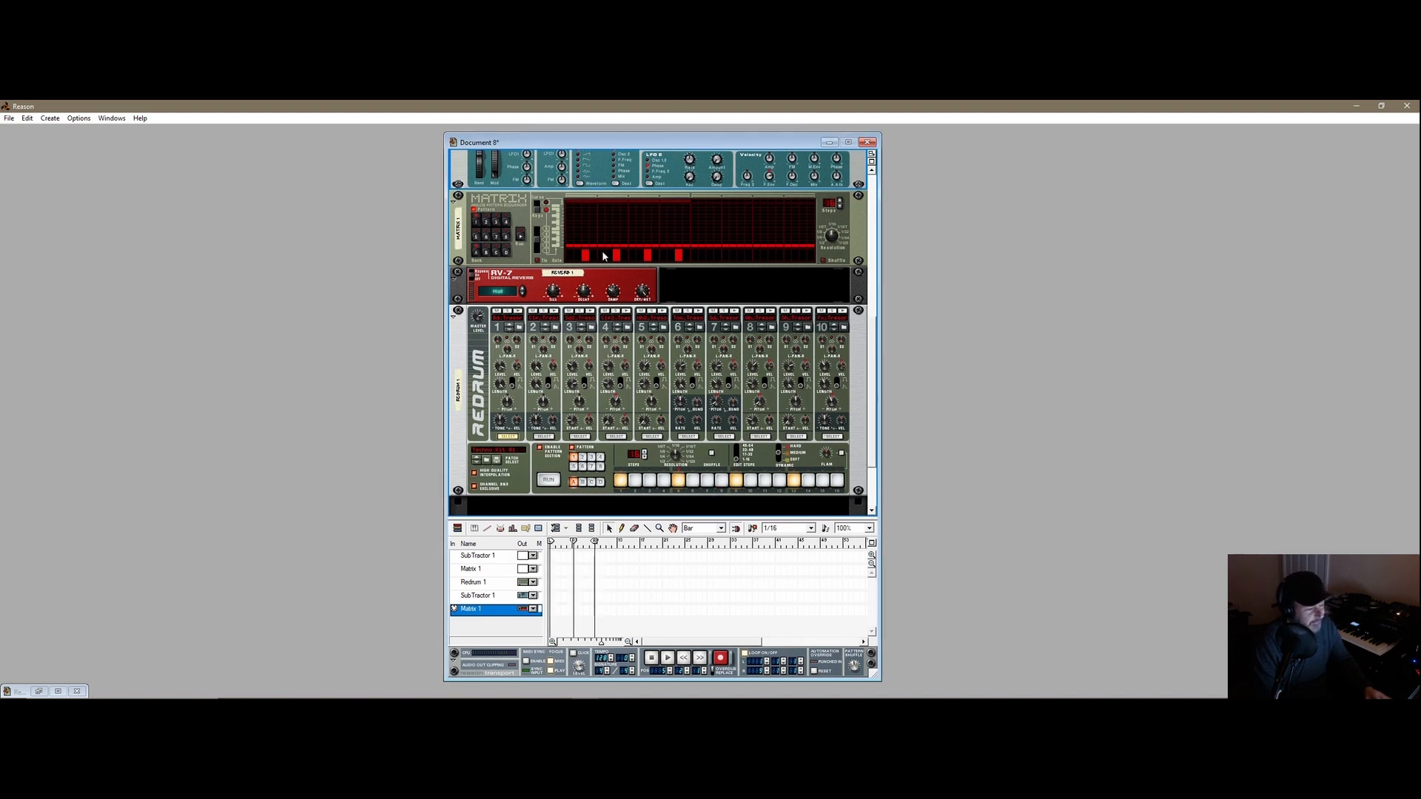
pyautogui.scroll(5, 859, 370)
pyautogui.moveTo(874, 293)
pyautogui.mouseDown()
pyautogui.moveTo(891, 455)
pyautogui.moveTo(889, 288)
pyautogui.mouseUp()
# - Review the General, Audio and MIDI preferences, including the available MIDI input ports, and close them without changes
pyautogui.click(23, 118)
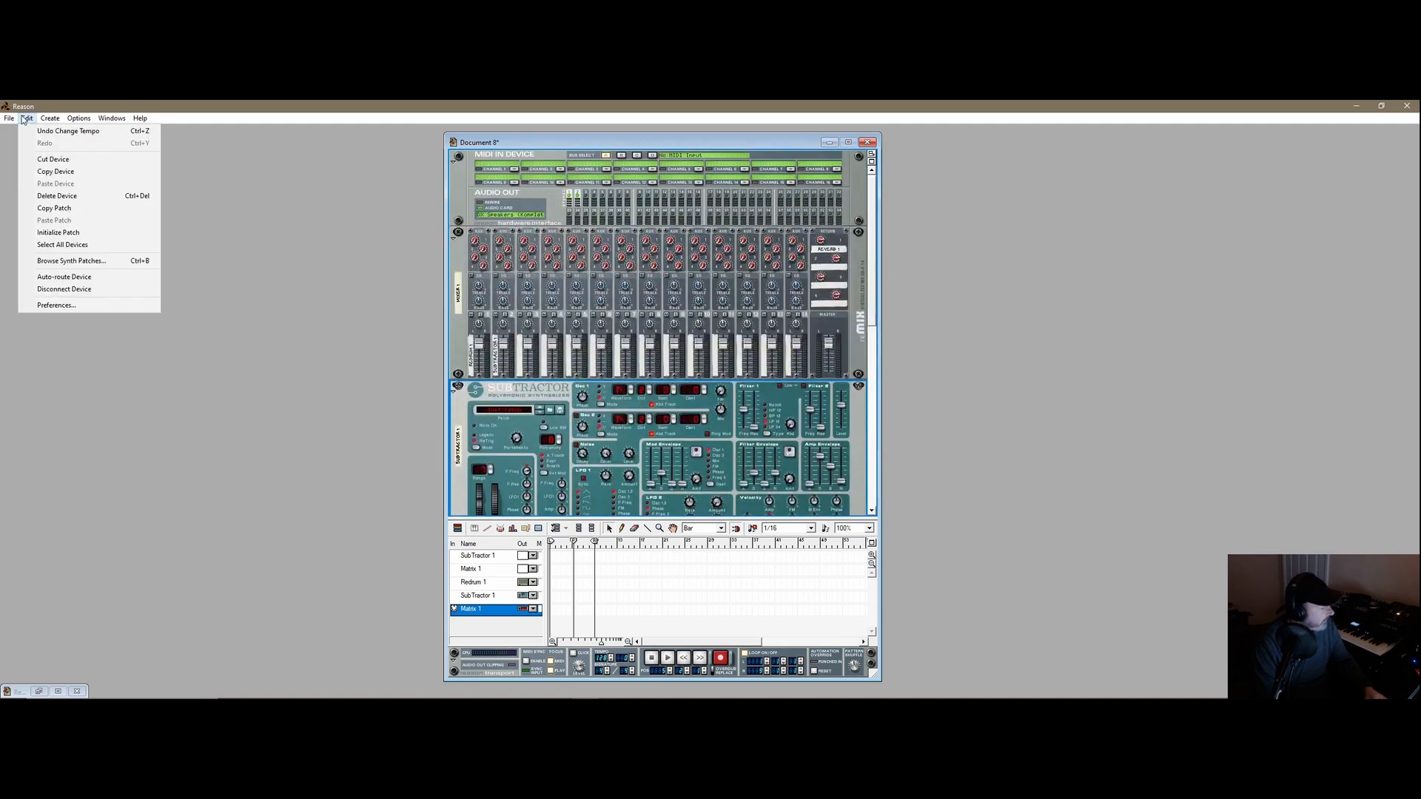
pyautogui.click(89, 305)
pyautogui.moveTo(705, 284)
pyautogui.mouseDown()
pyautogui.moveTo(696, 273)
pyautogui.moveTo(706, 282)
pyautogui.mouseUp()
pyautogui.click(717, 302)
pyautogui.click(684, 310)
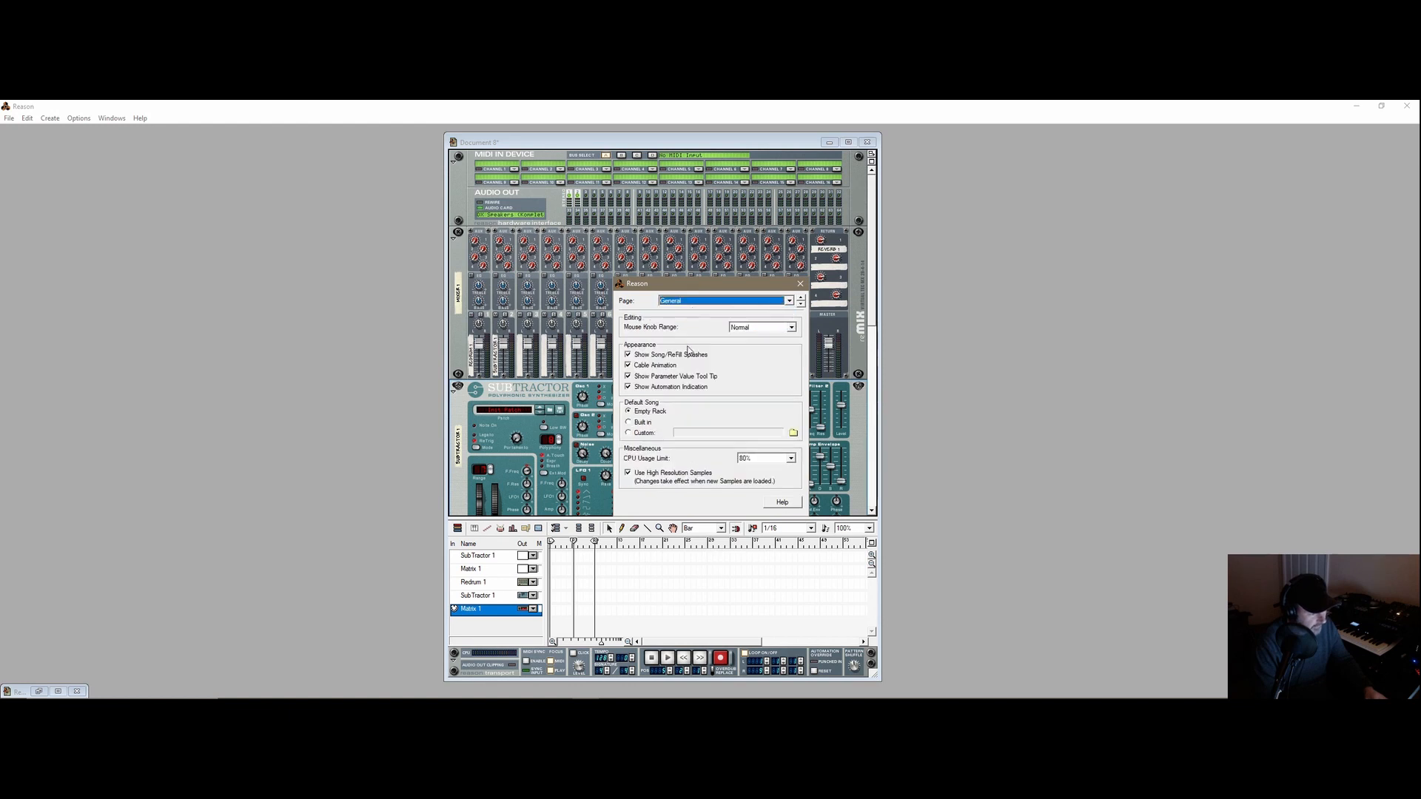
pyautogui.click(694, 304)
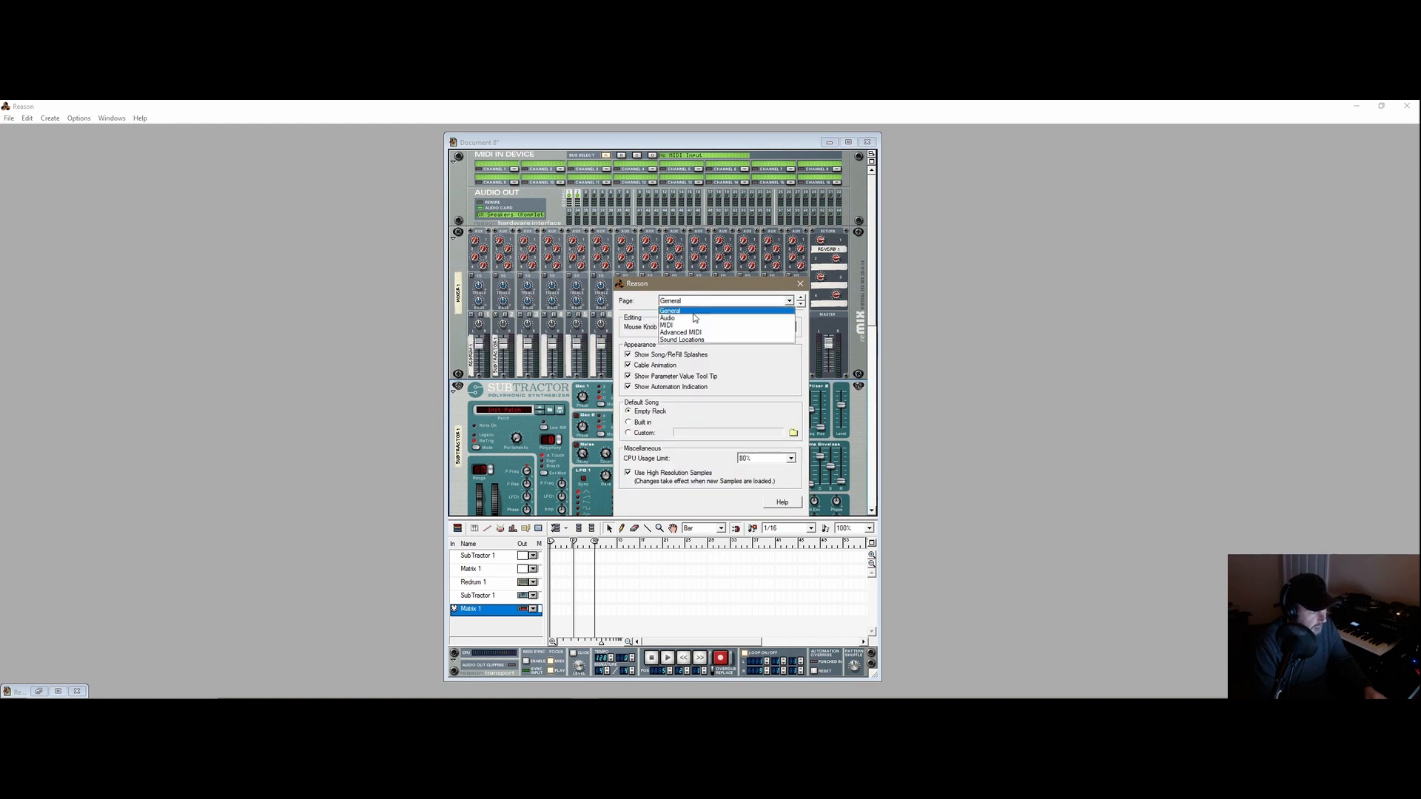
pyautogui.click(693, 319)
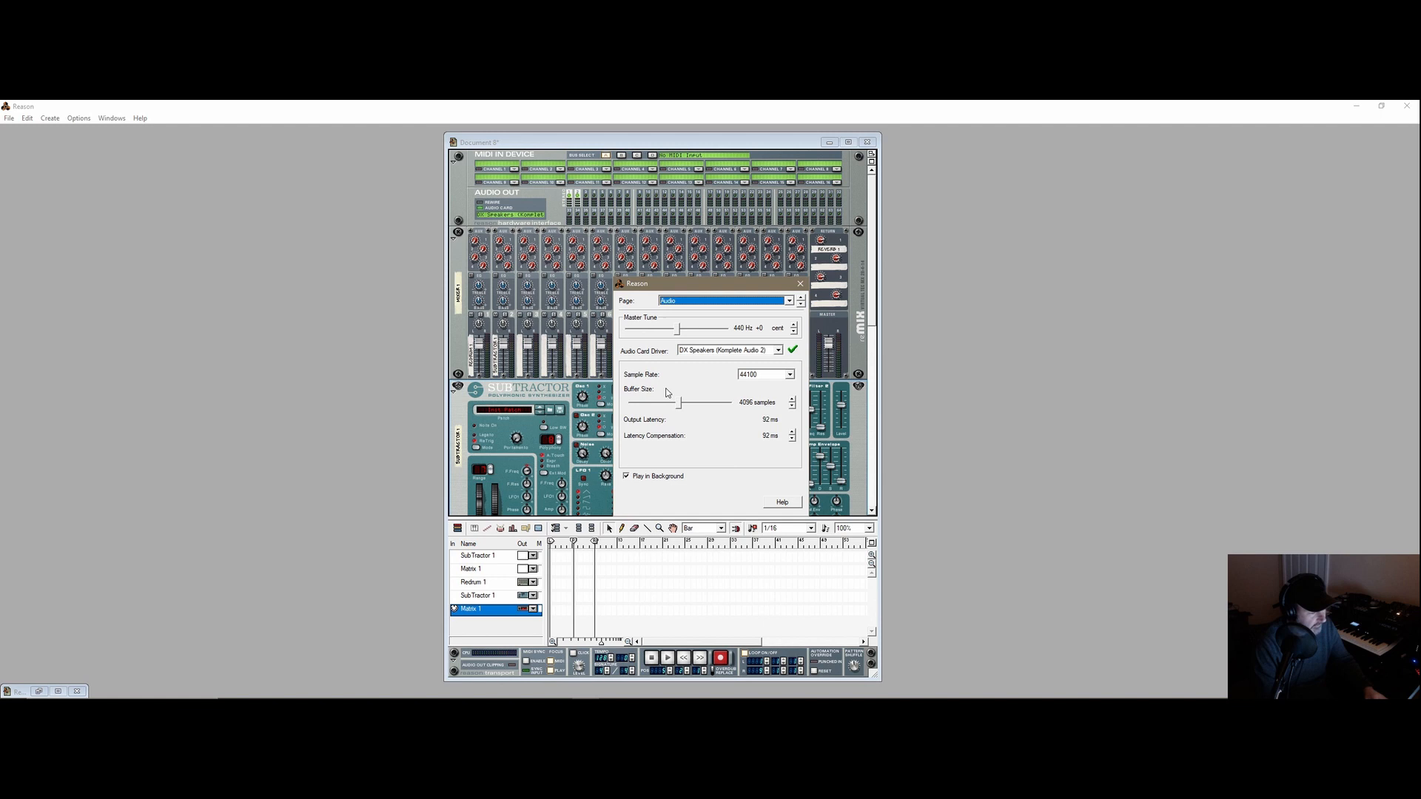
pyautogui.click(702, 304)
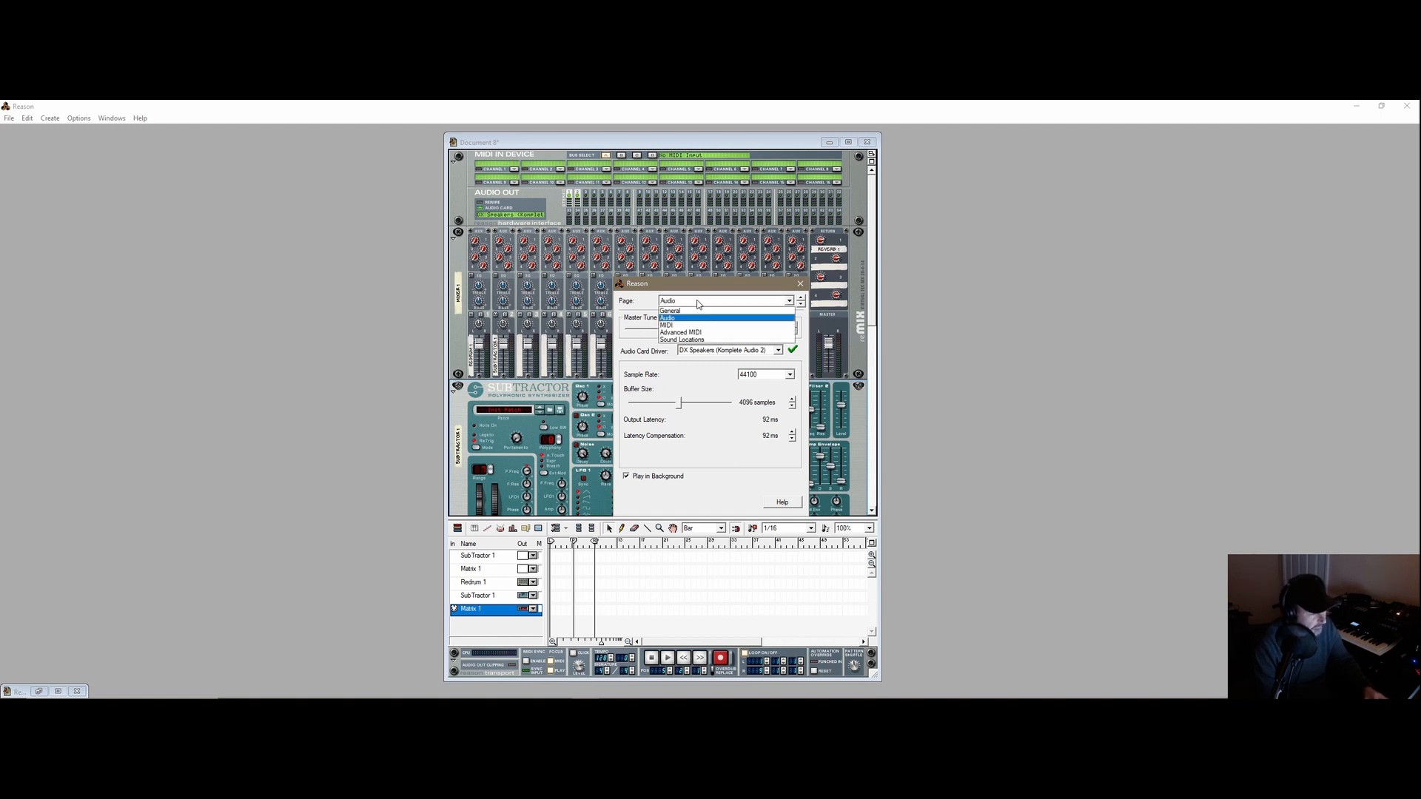
pyautogui.click(696, 327)
pyautogui.click(704, 349)
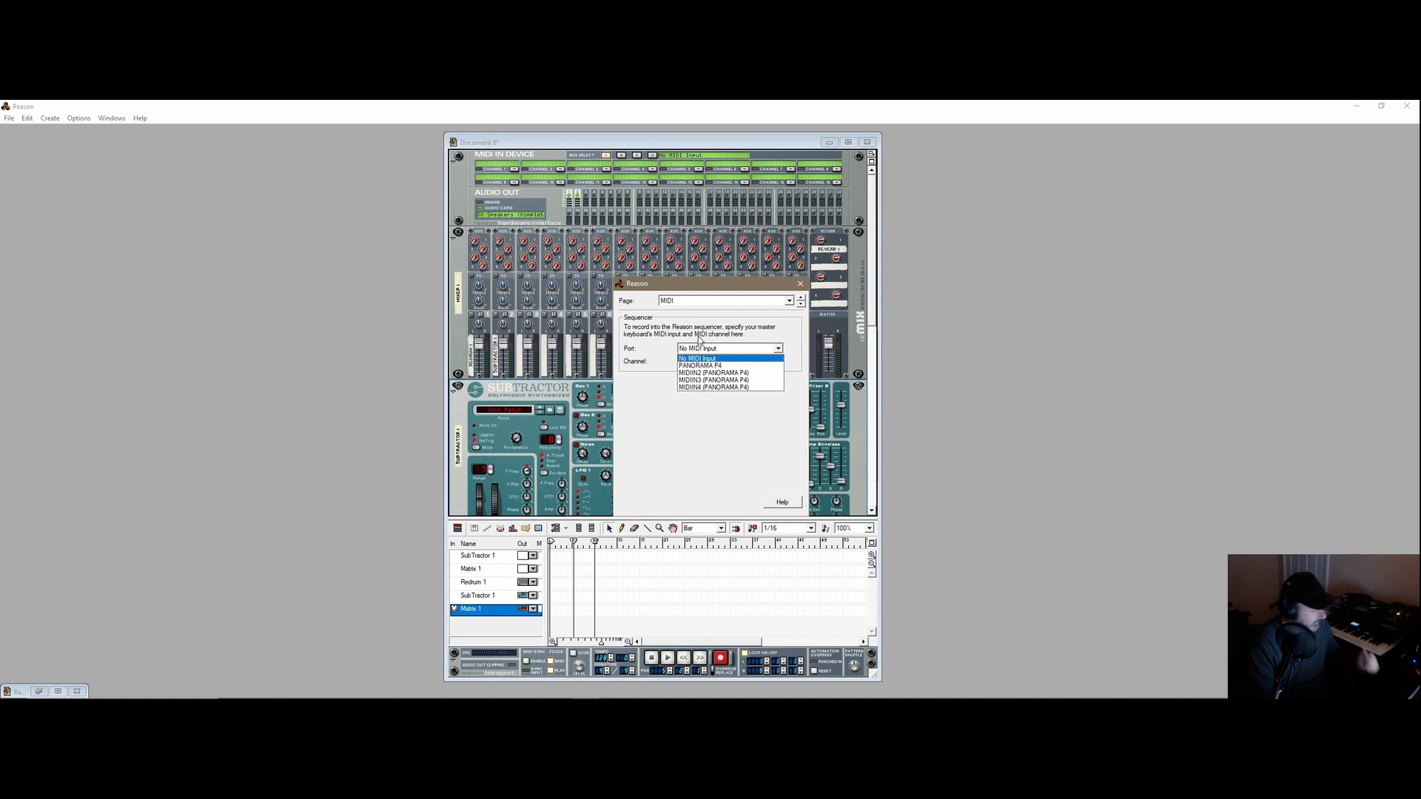
pyautogui.click(700, 339)
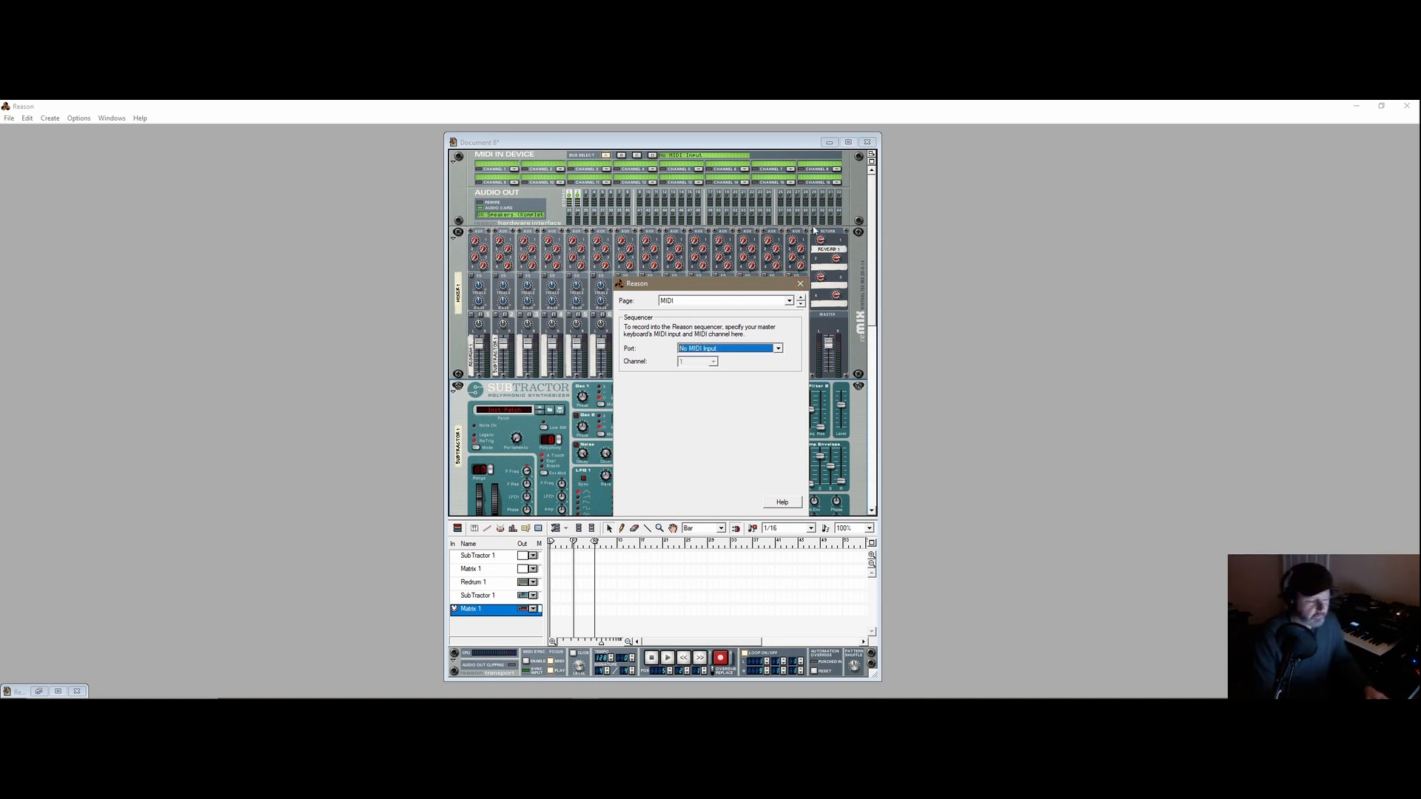
pyautogui.click(800, 283)
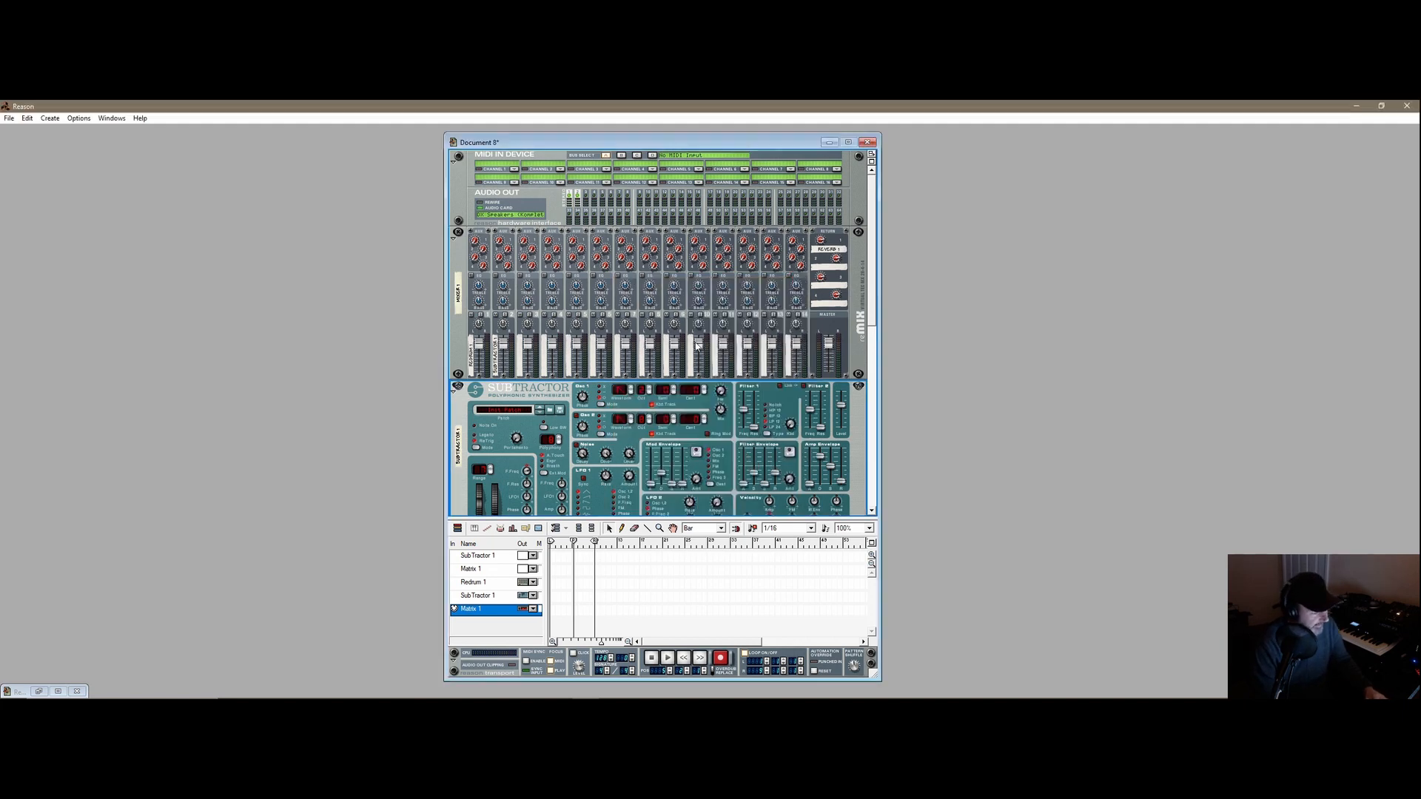
# - Look over the rack and the list of devices that can be created from the mixer
pyautogui.scroll(-5, 633, 314)
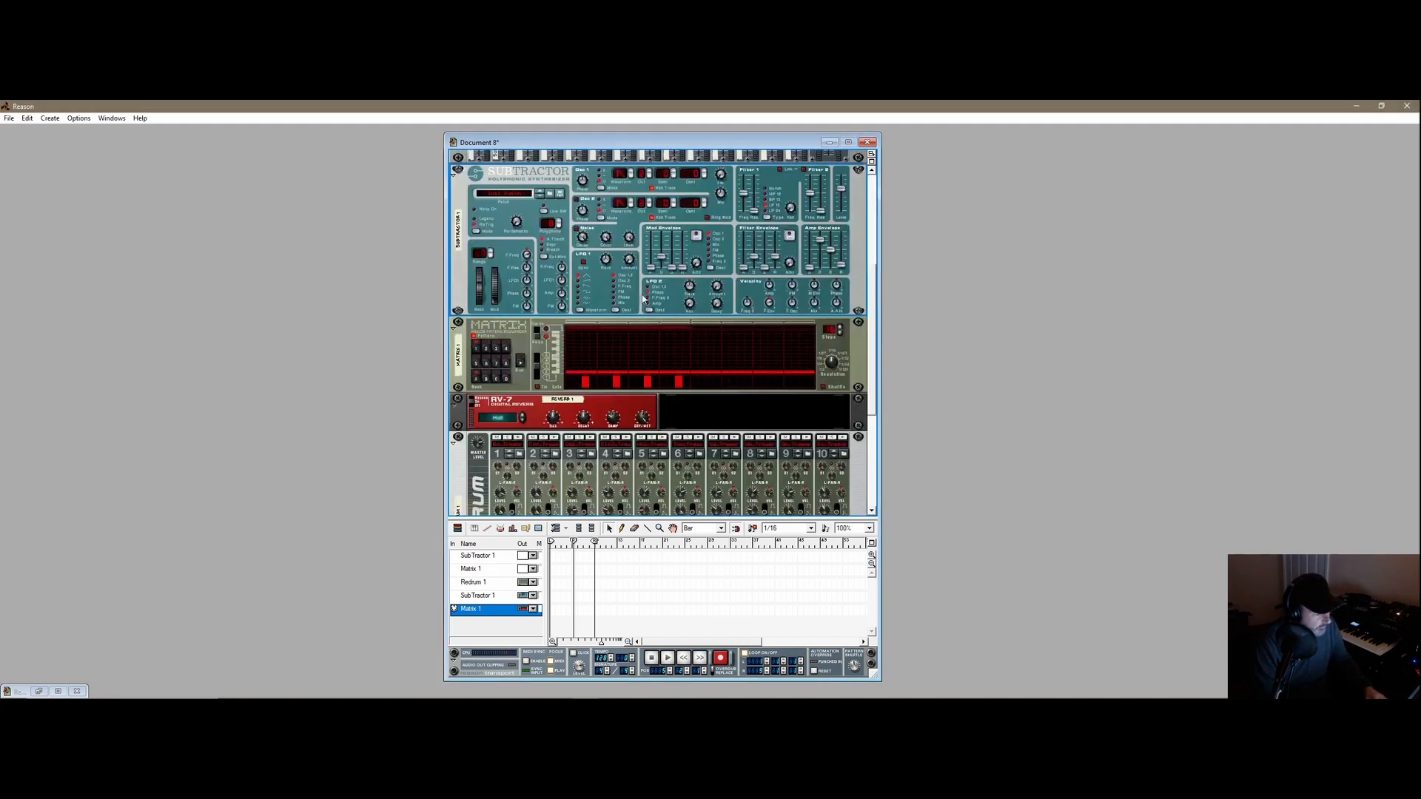
pyautogui.scroll(-4, 694, 434)
pyautogui.scroll(8, 666, 400)
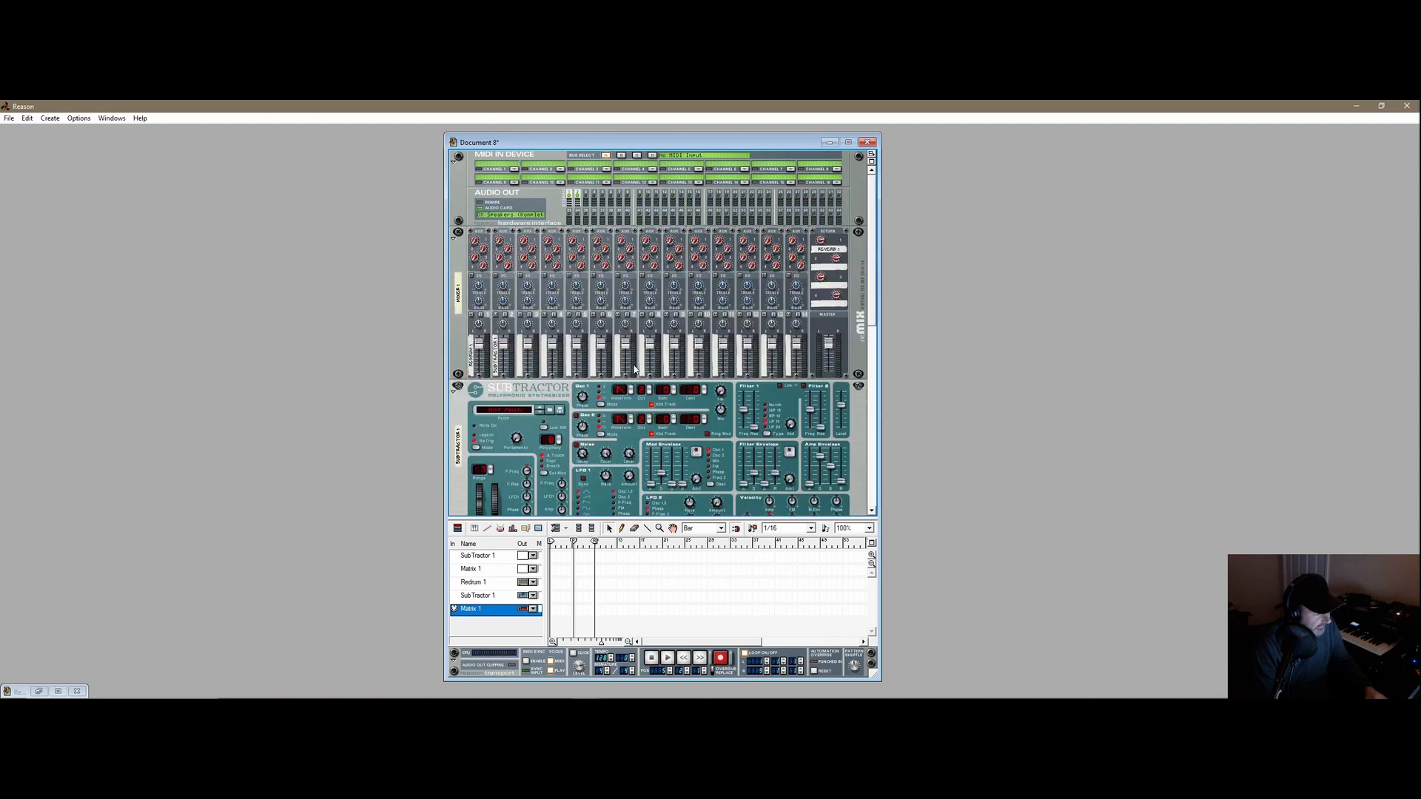
pyautogui.rightClick(467, 340)
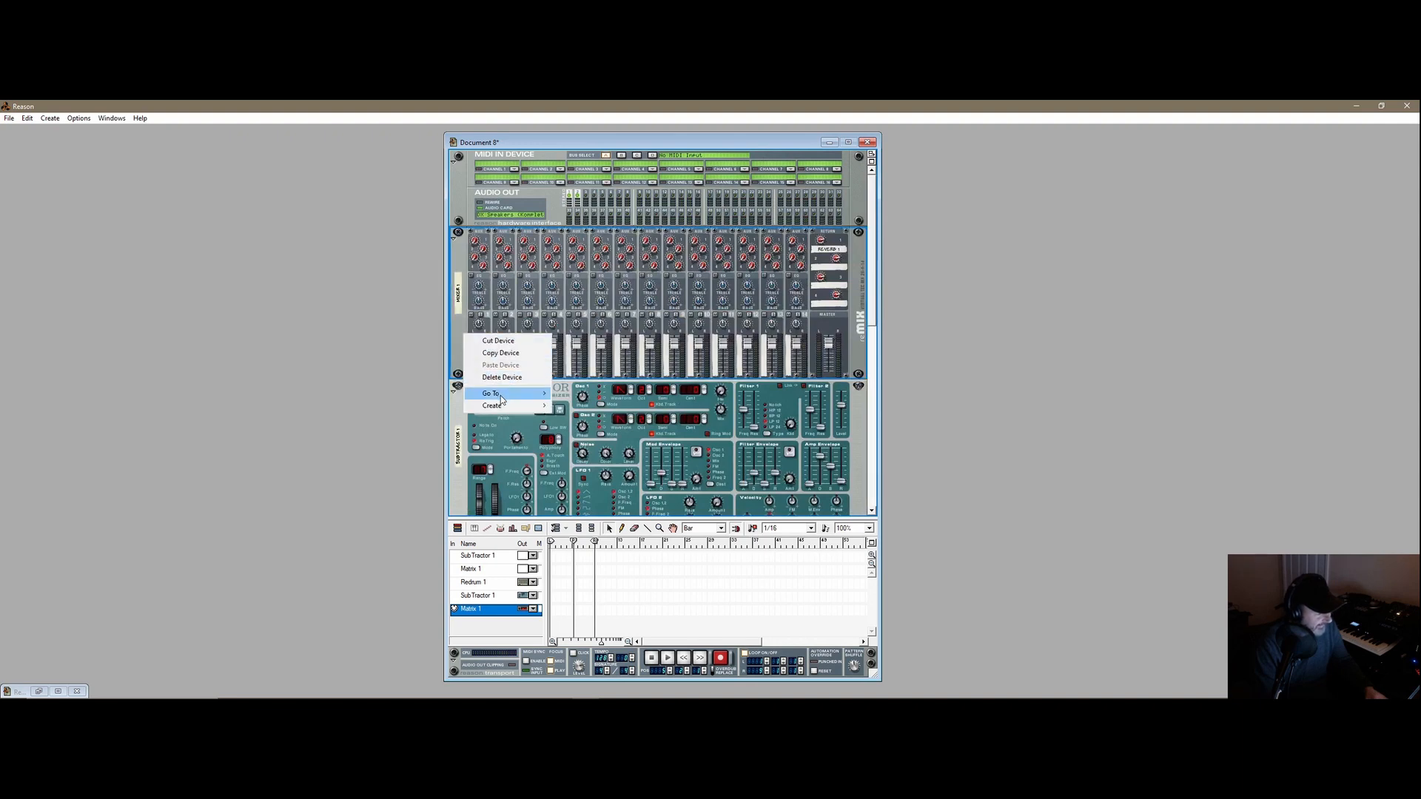
pyautogui.moveTo(501, 400)
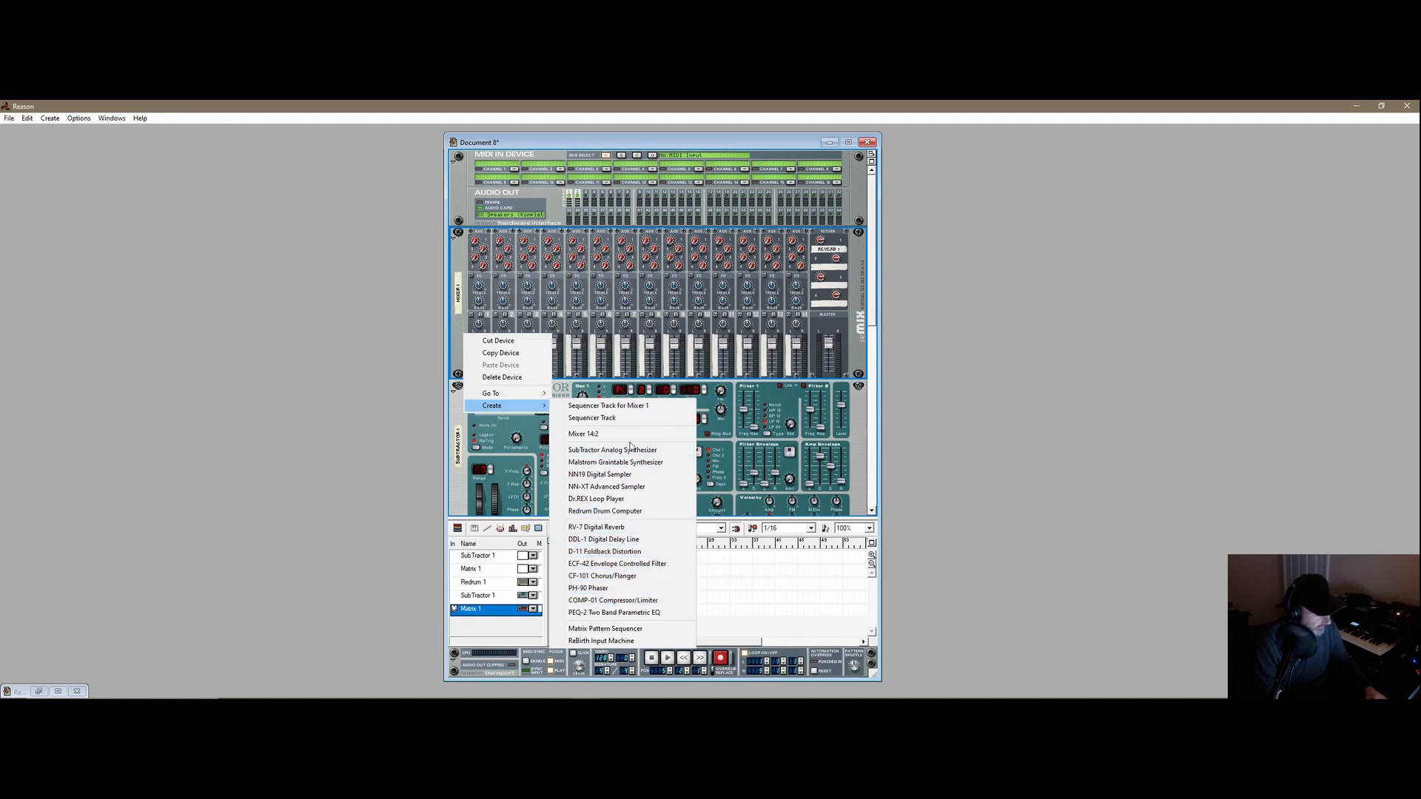
pyautogui.click(620, 529)
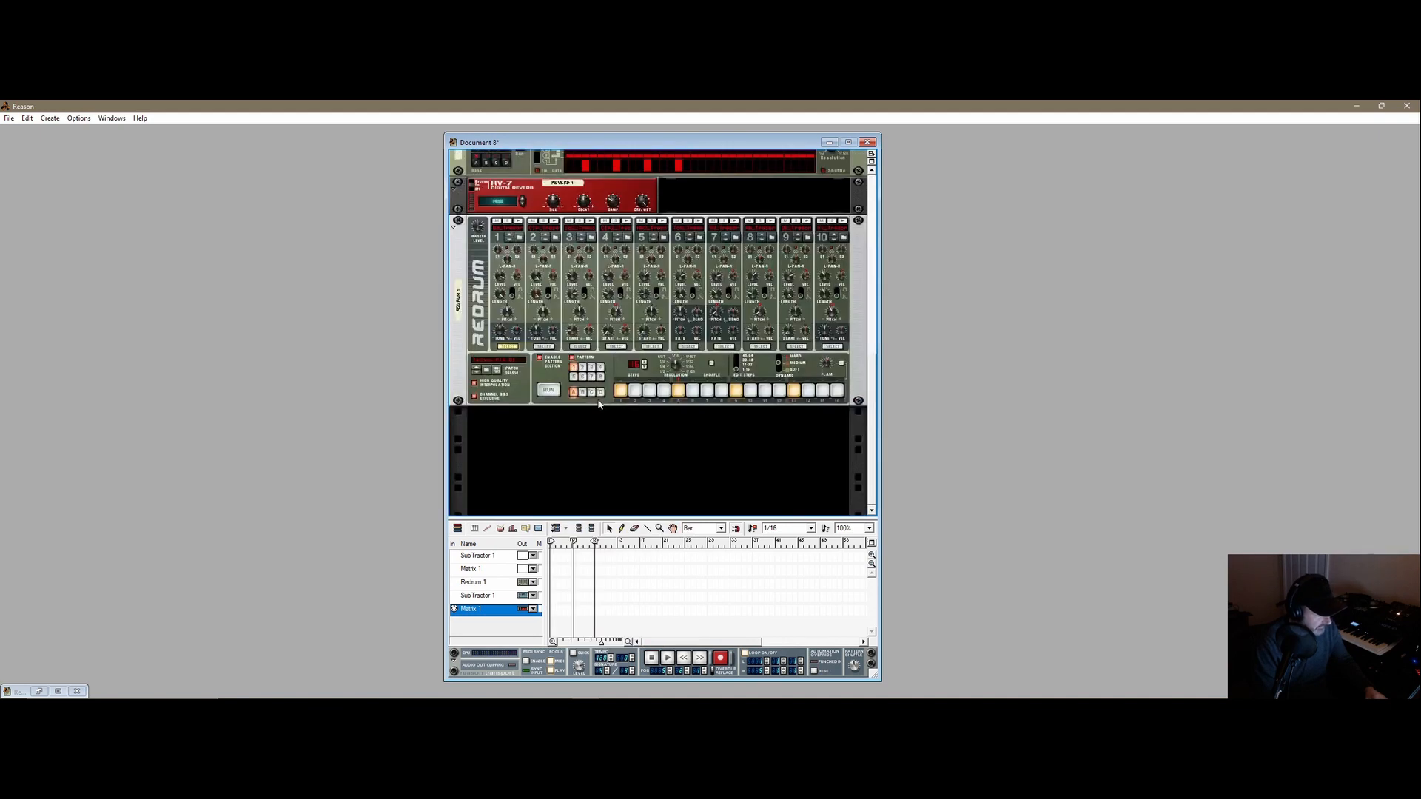
# - Copy the Matrix pattern to its sequencer track and return the song position to the start
pyautogui.scroll(-3, 529, 360)
pyautogui.rightClick(526, 271)
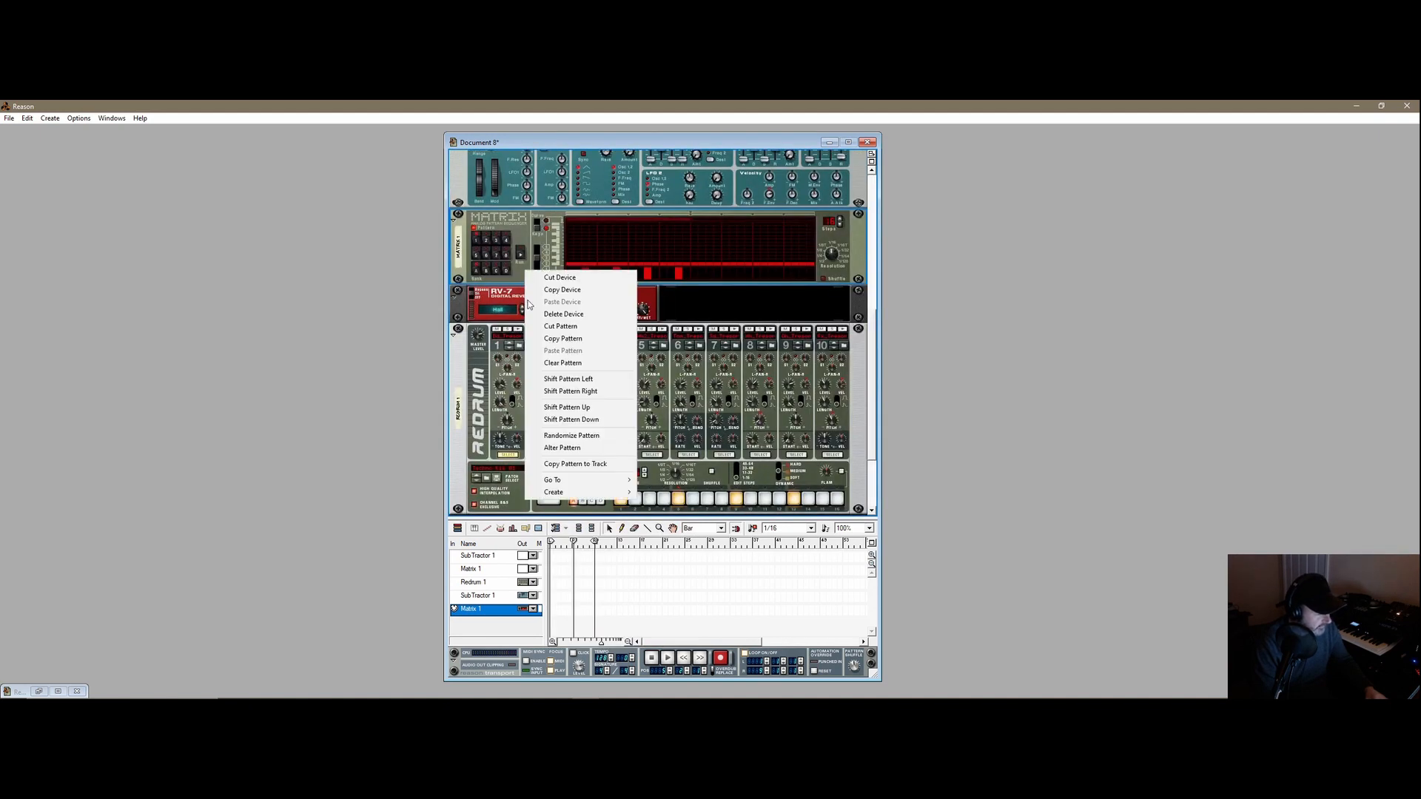
pyautogui.click(569, 465)
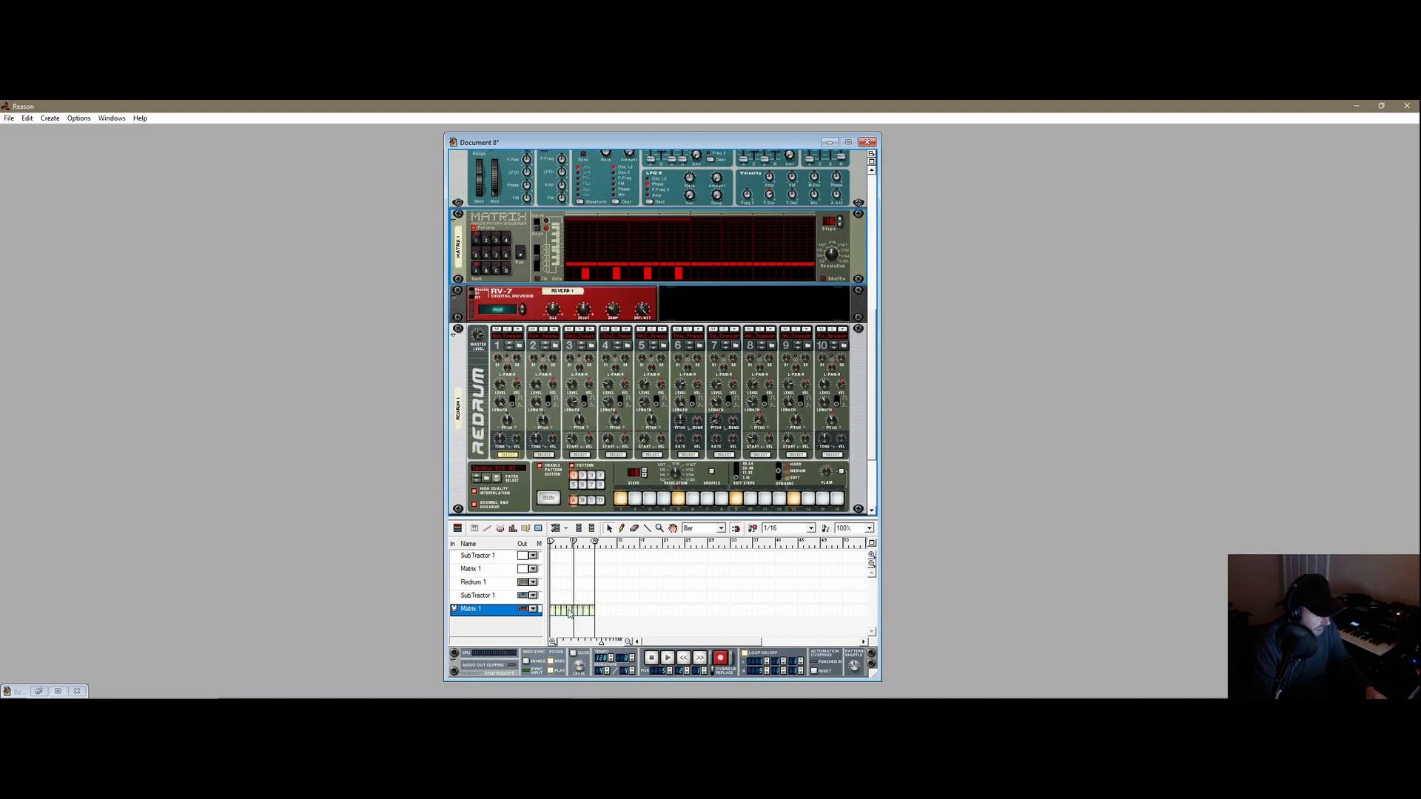
pyautogui.moveTo(574, 542); pyautogui.dragTo(553, 546)
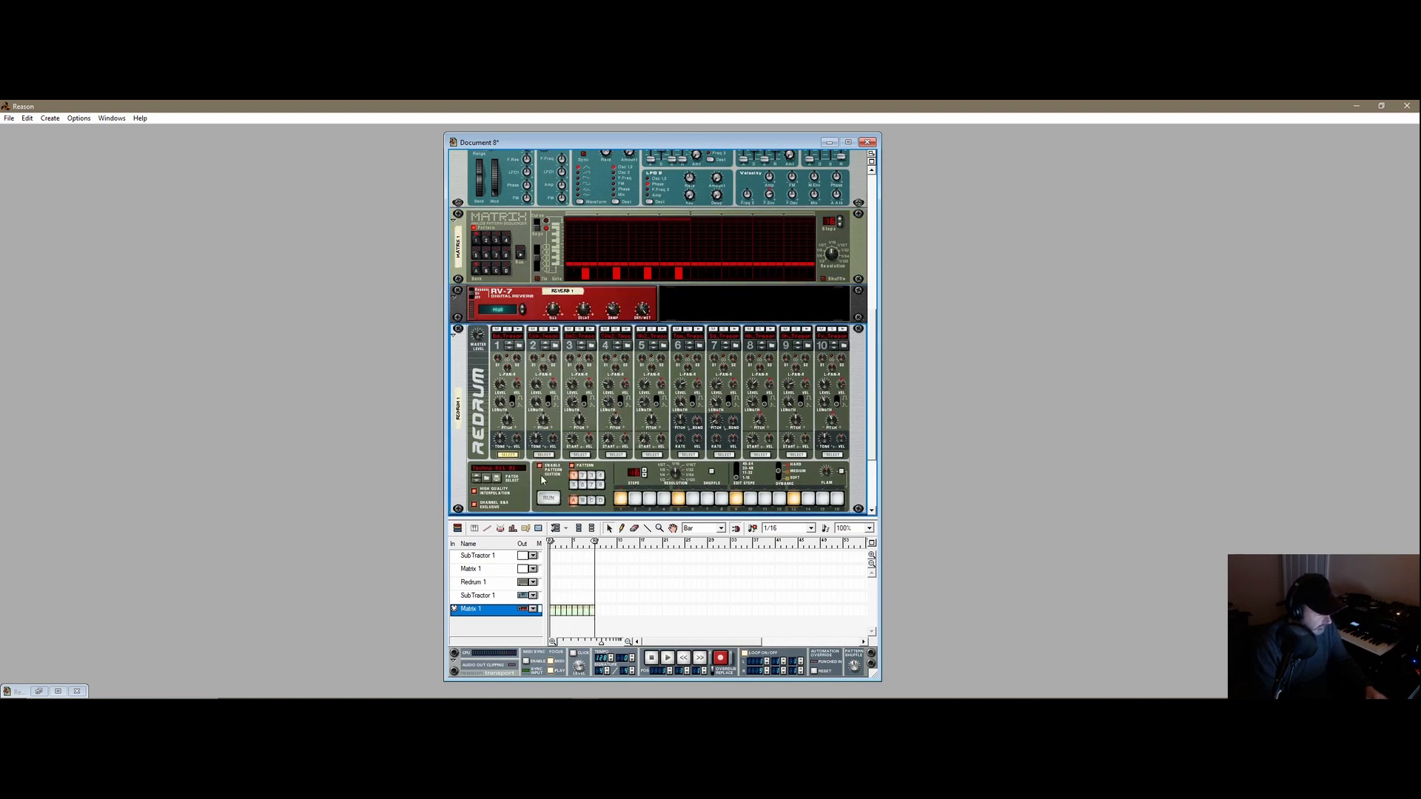
pyautogui.rightClick(544, 475)
pyautogui.click(599, 399)
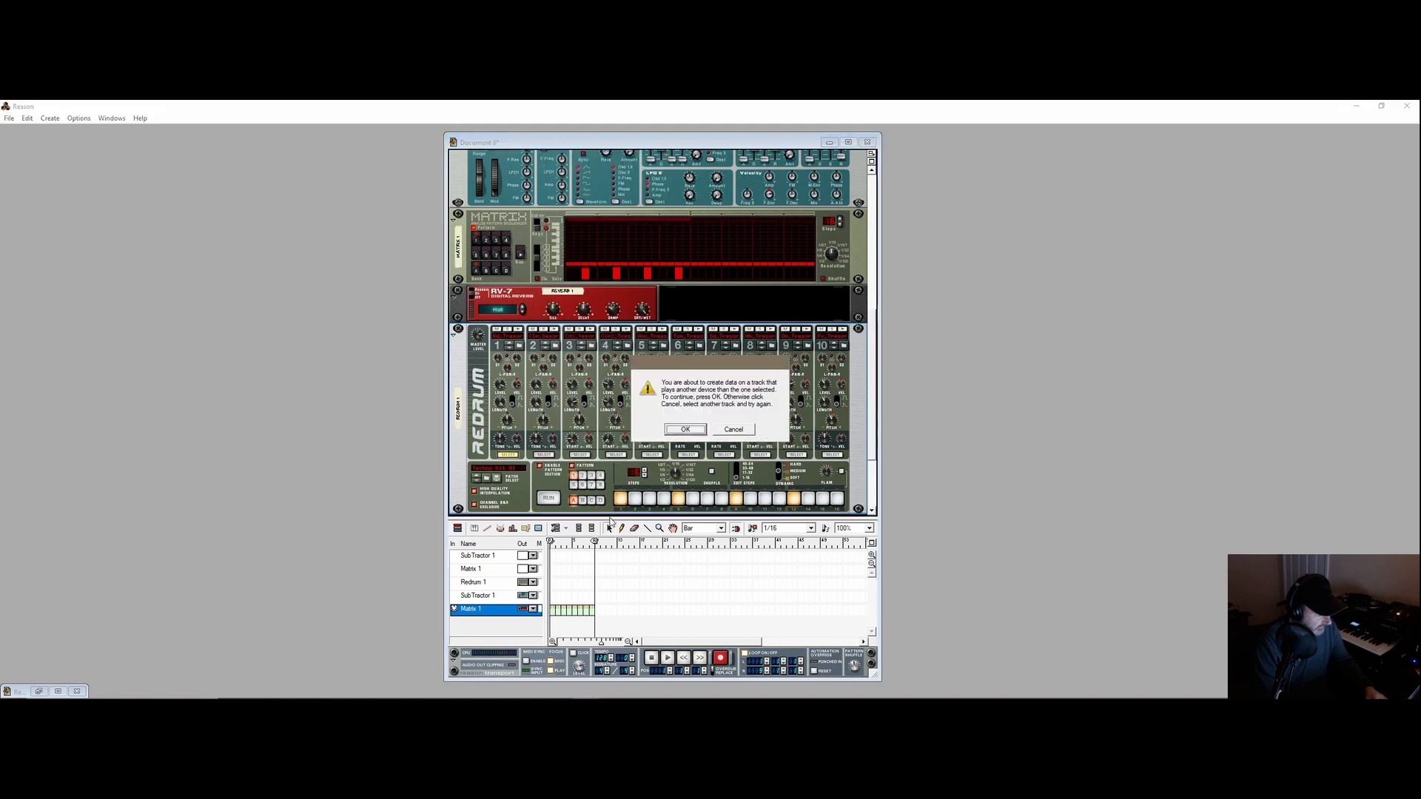
pyautogui.click(729, 433)
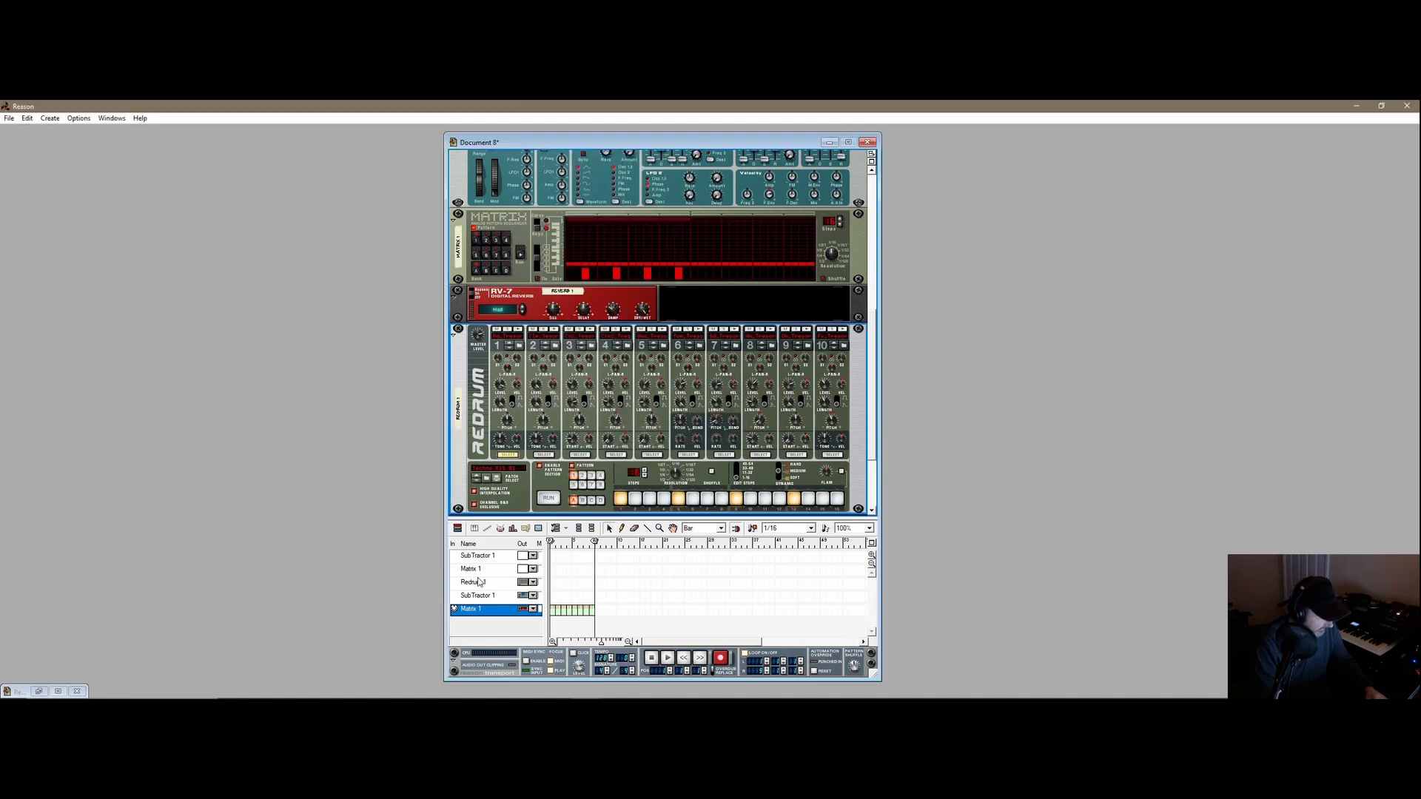
# - Copy the Redrum pattern to the Redrum 1 sequencer track and turn off Redrum's pattern section
pyautogui.click(477, 582)
pyautogui.rightClick(543, 488)
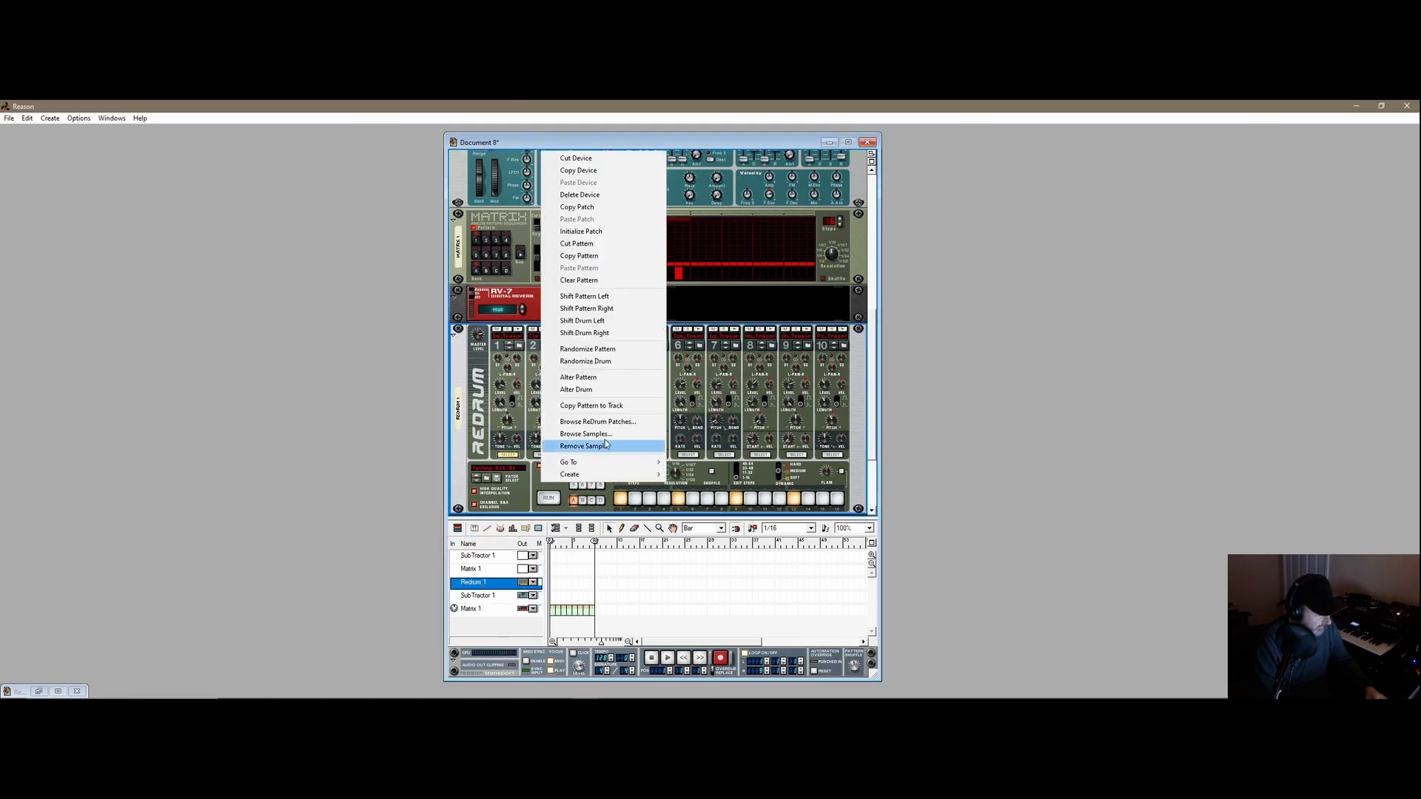
pyautogui.click(606, 414)
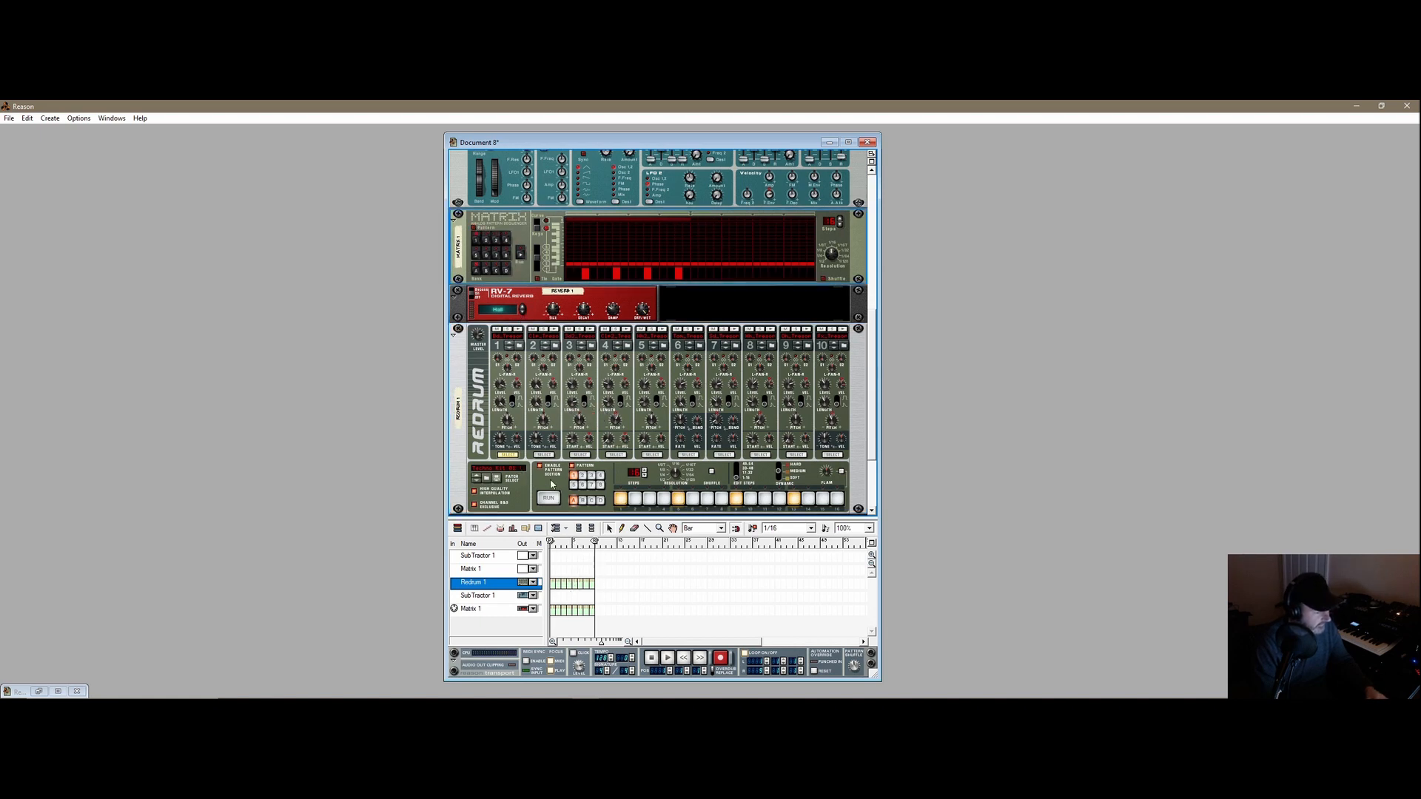
# - Play the song while moving the copied Matrix notes onto the connected SubTractor 1 track, and stop playback
pyautogui.click(667, 658)
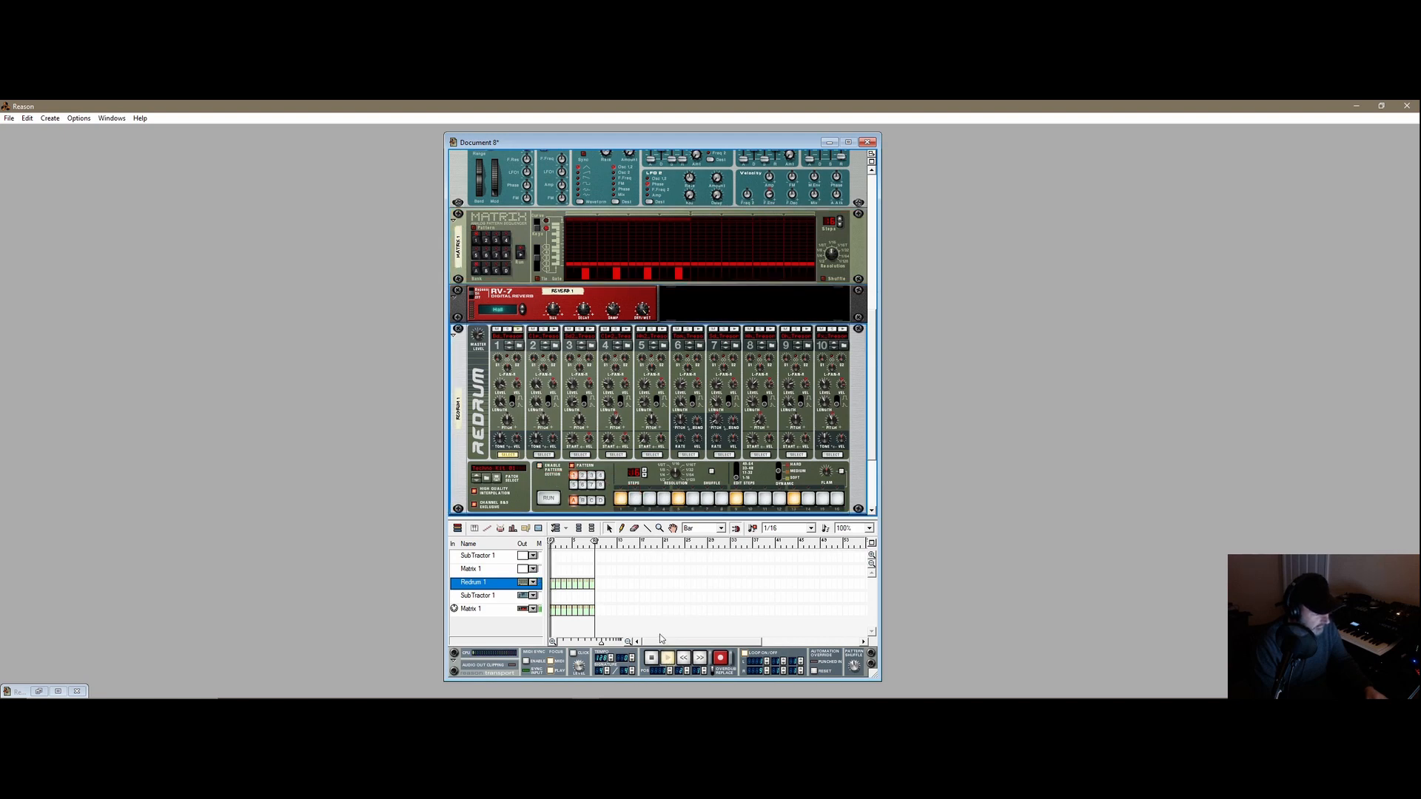
pyautogui.click(555, 612)
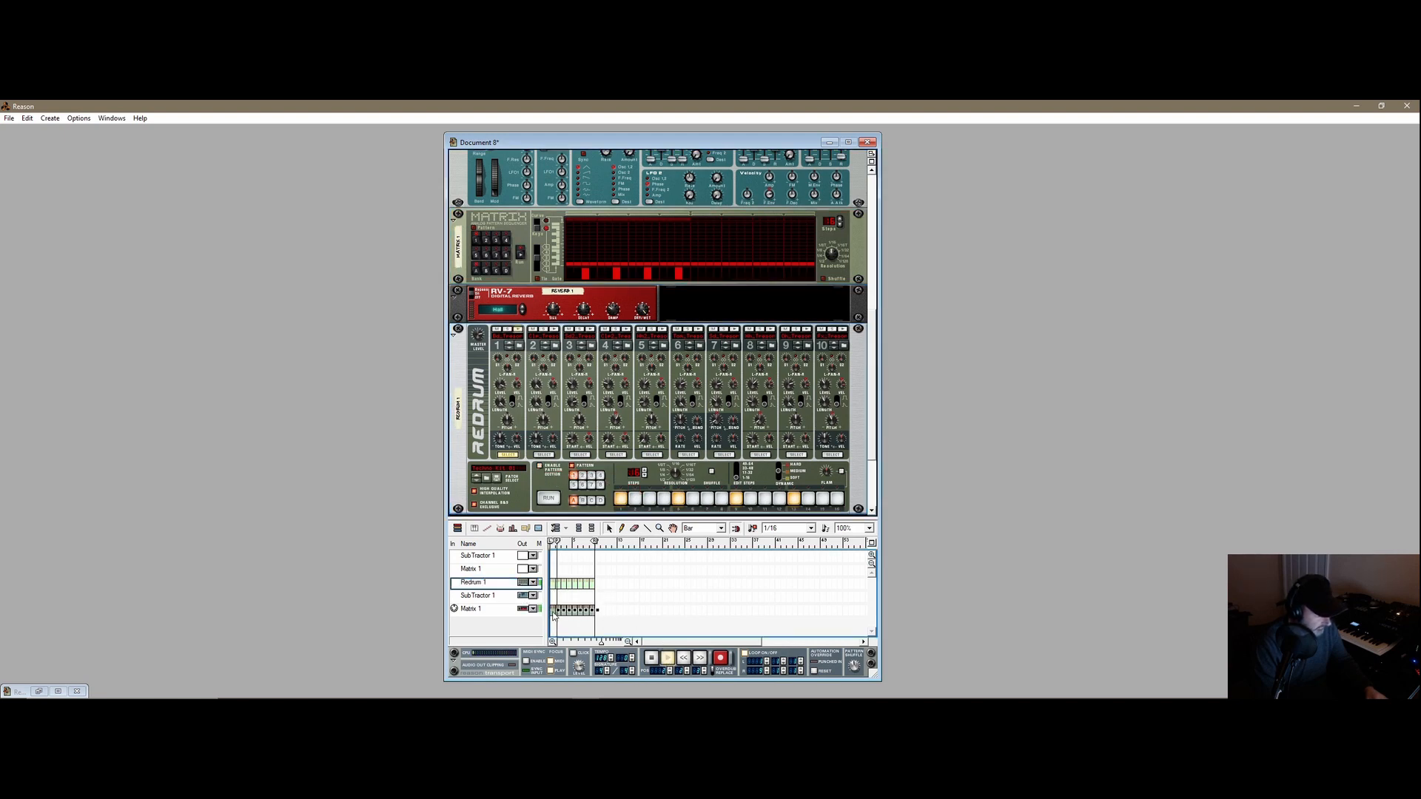
pyautogui.moveTo(554, 613); pyautogui.dragTo(555, 600)
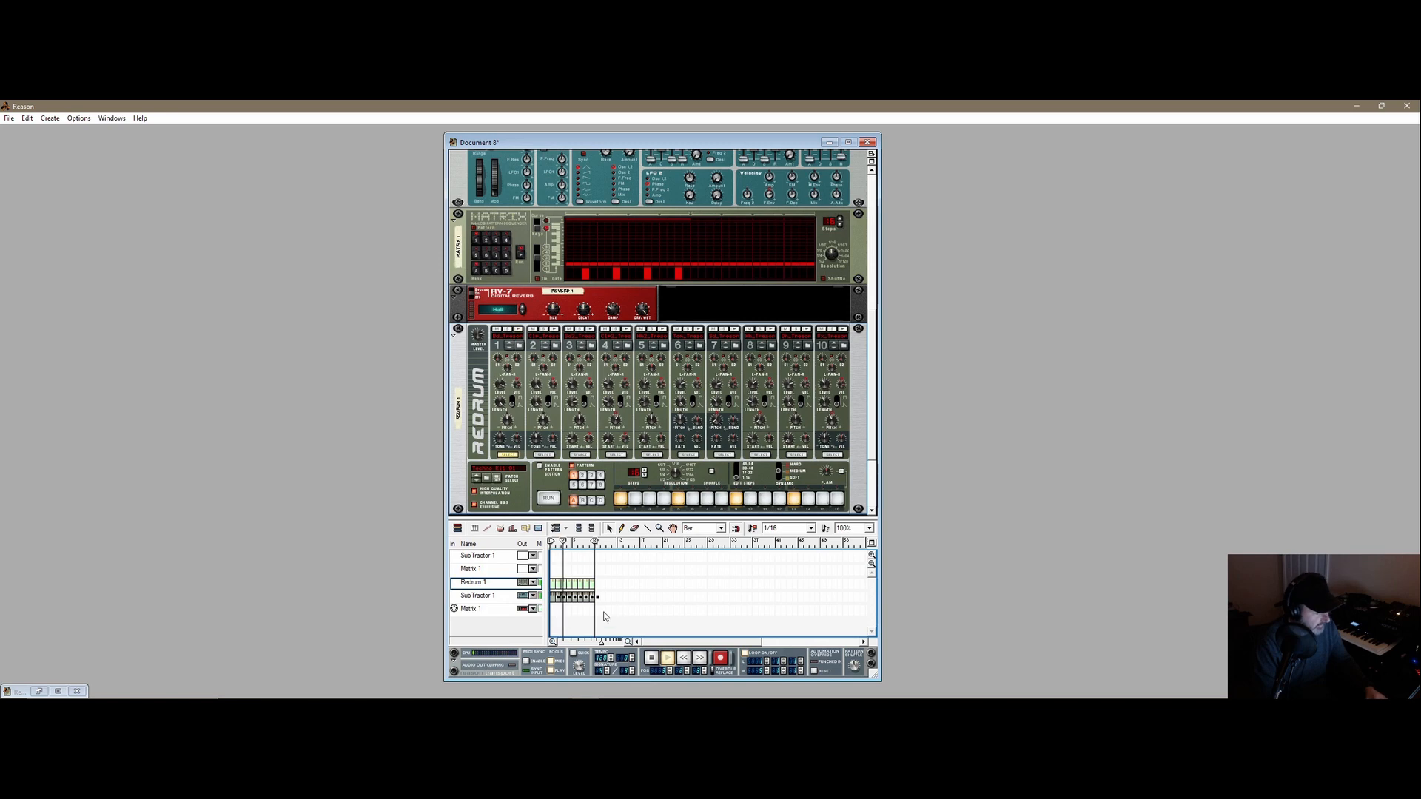
pyautogui.press('space')
# - View the song information form of the new song and leave it without entering anything
pyautogui.moveTo(708, 144); pyautogui.dragTo(711, 146)
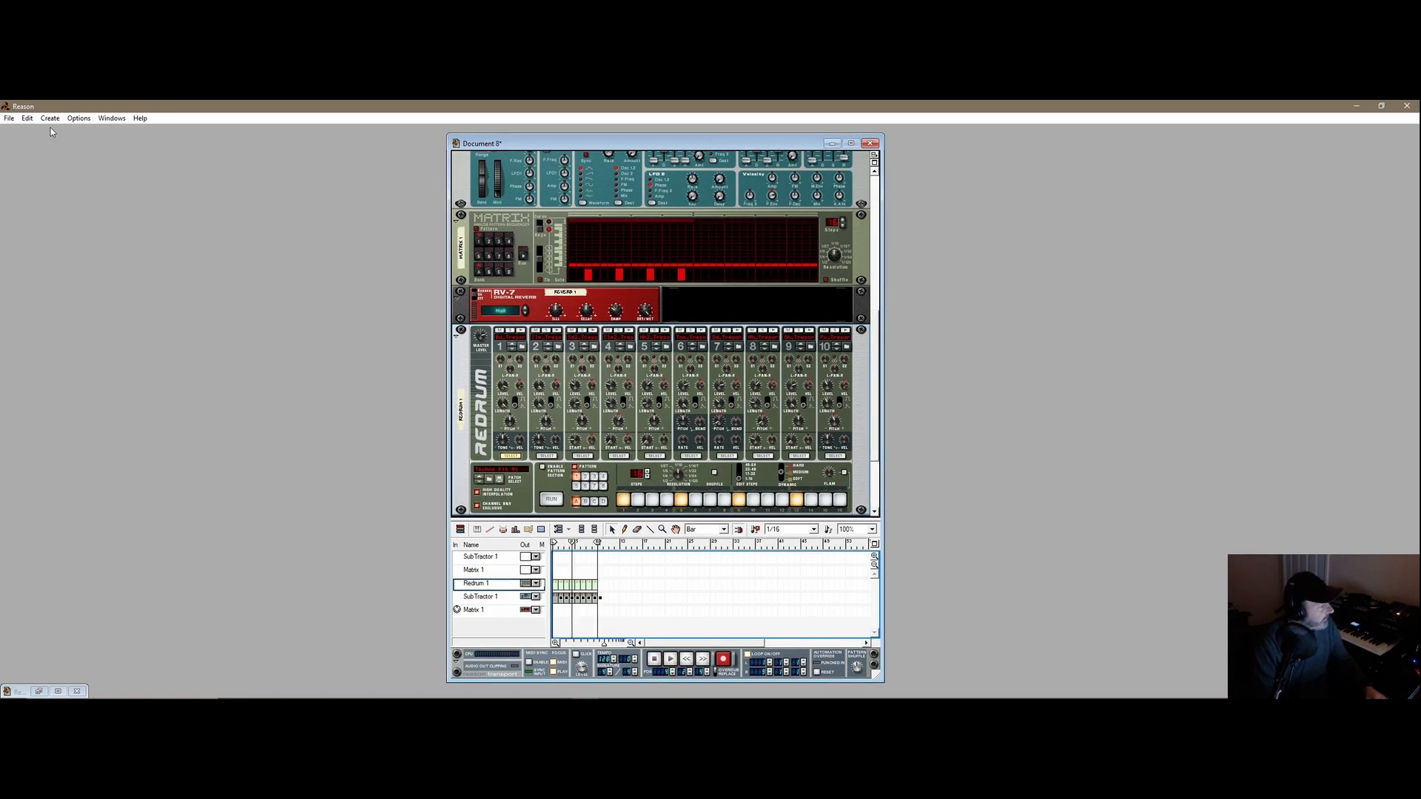
pyautogui.click(9, 118)
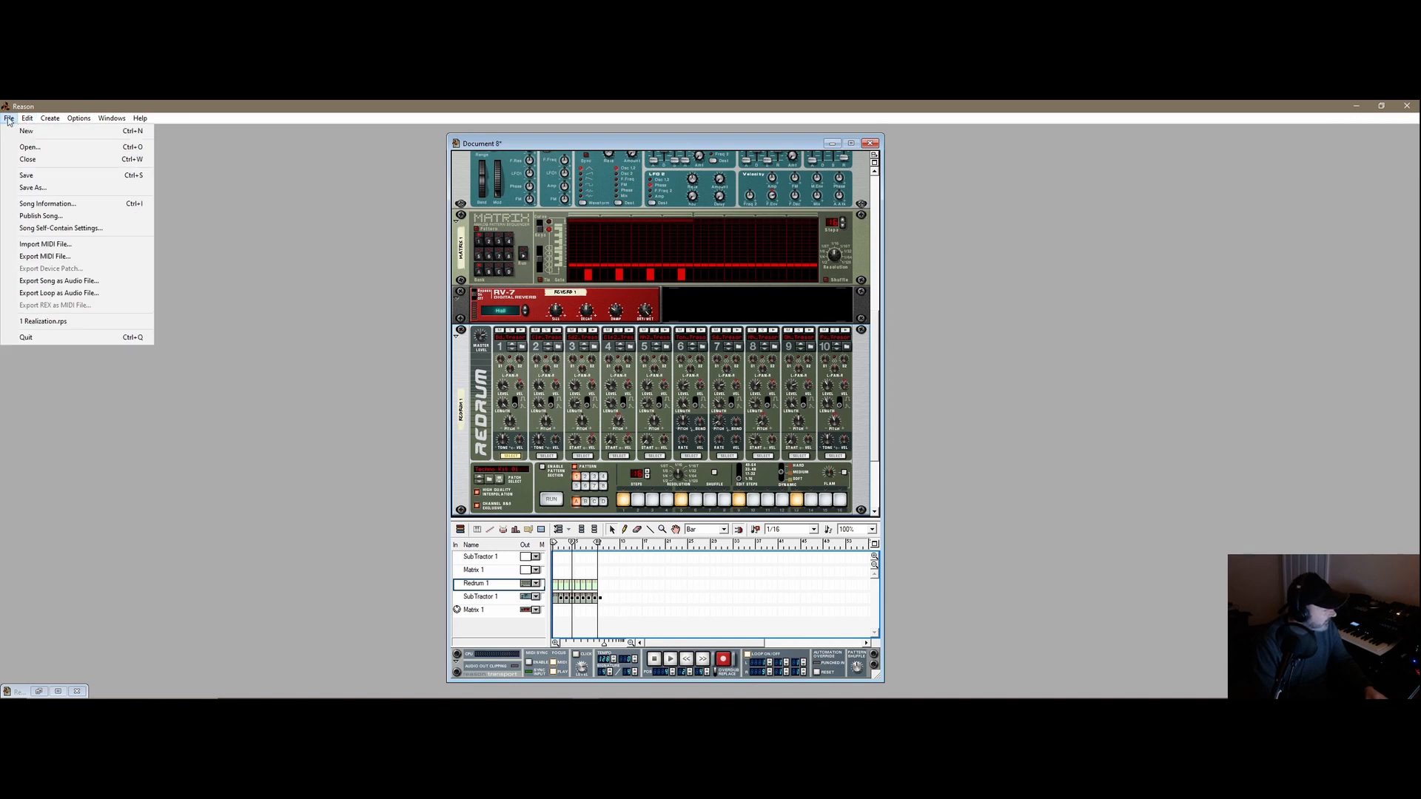
pyautogui.click(49, 206)
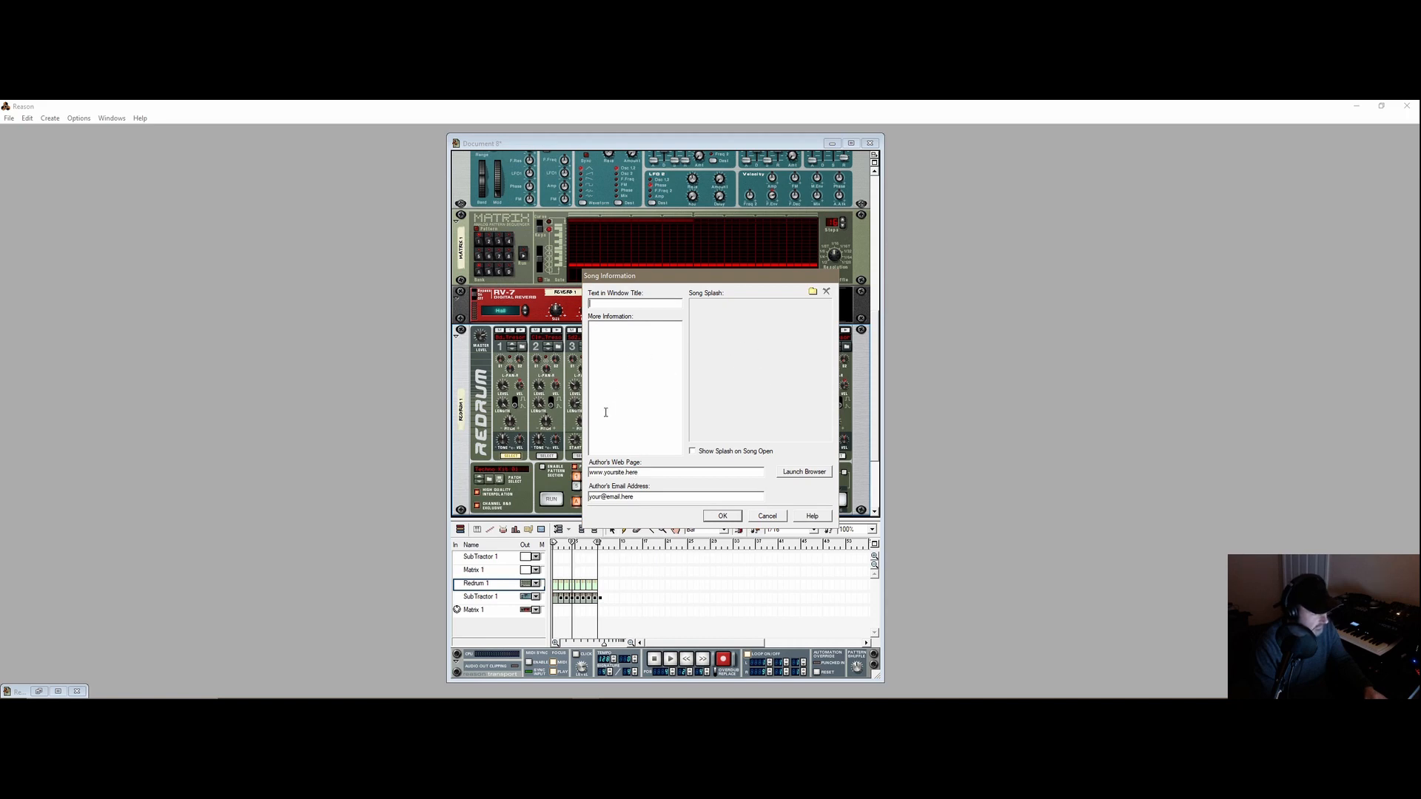
pyautogui.click(768, 516)
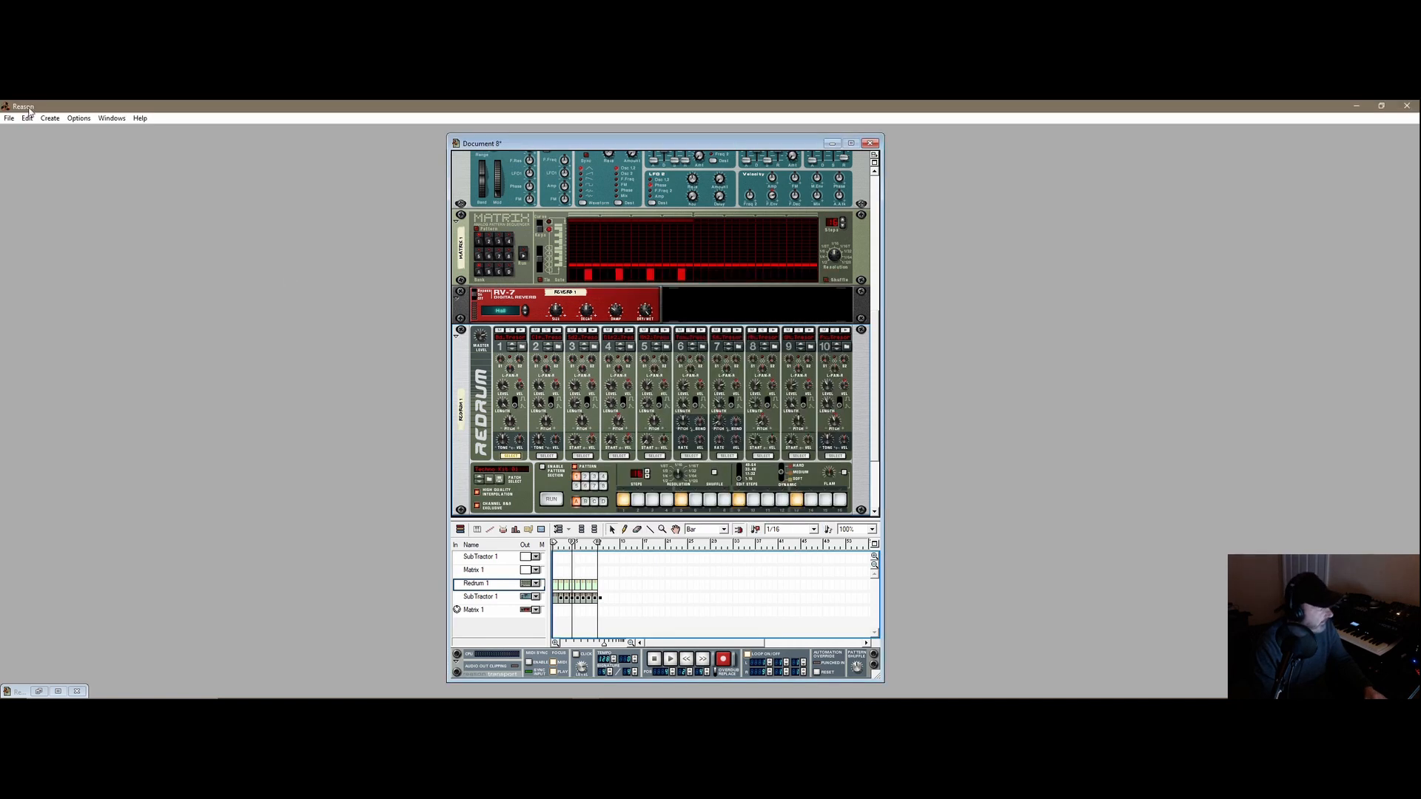
# - Look over the file, device-creation, options and help commands, and view the About Reason information
pyautogui.click(9, 118)
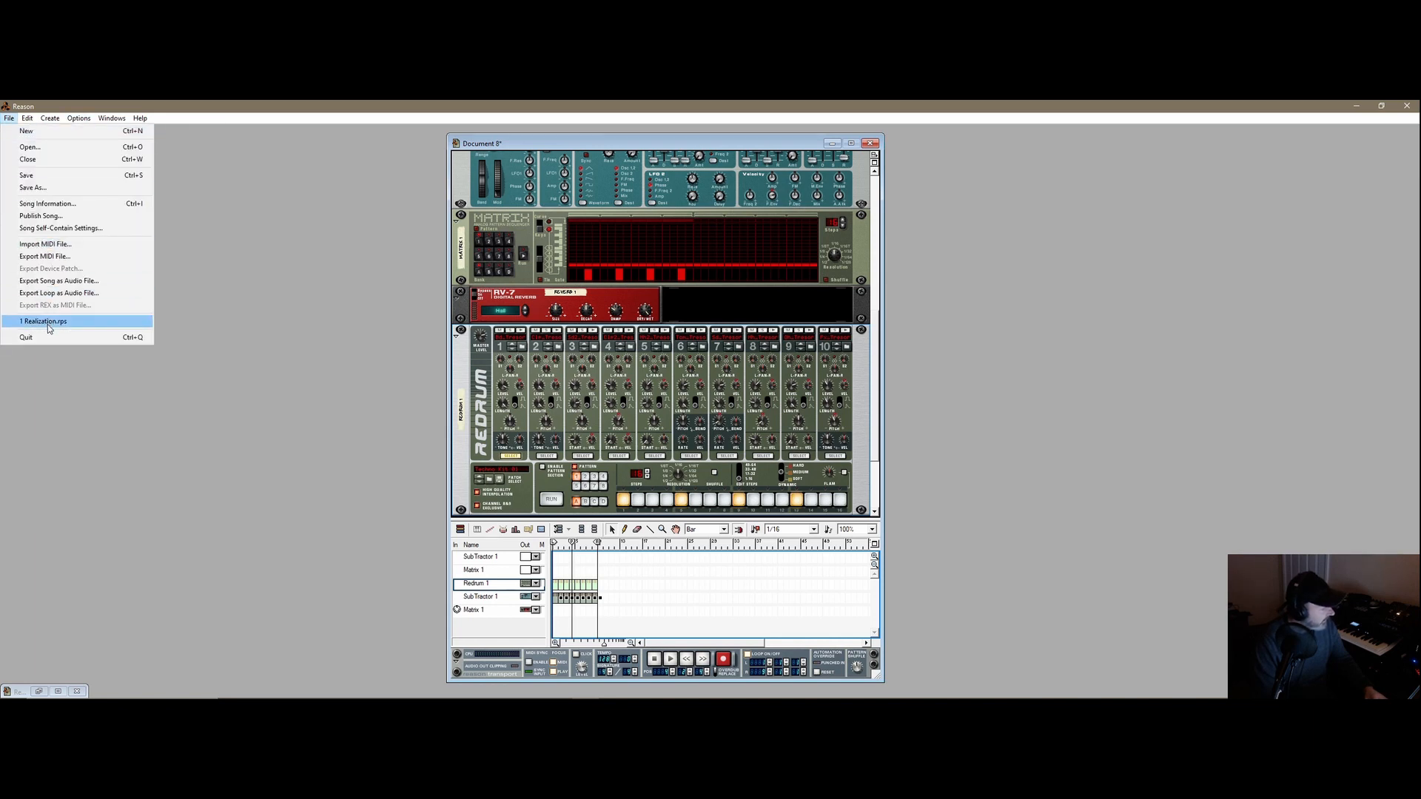
pyautogui.moveTo(31, 122)
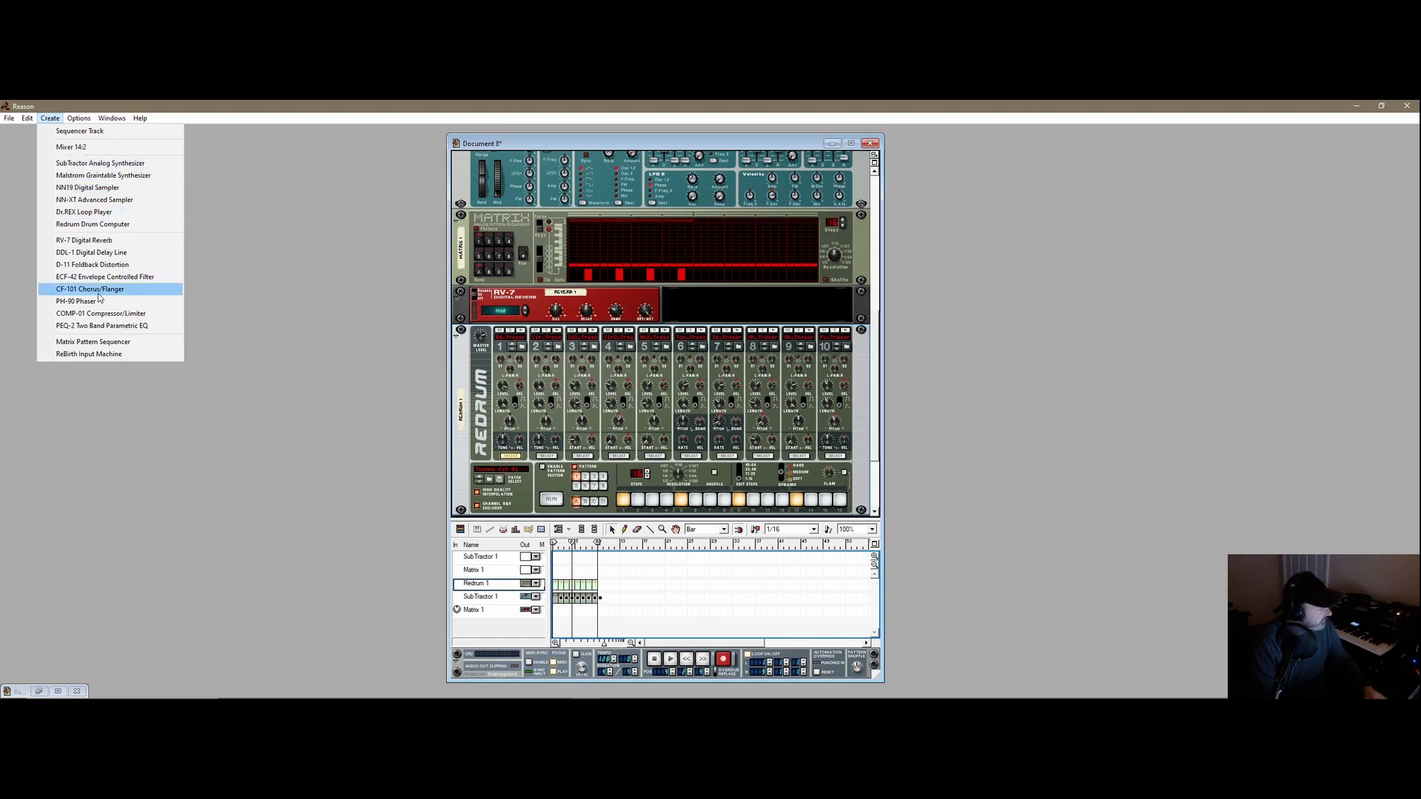
pyautogui.moveTo(81, 117)
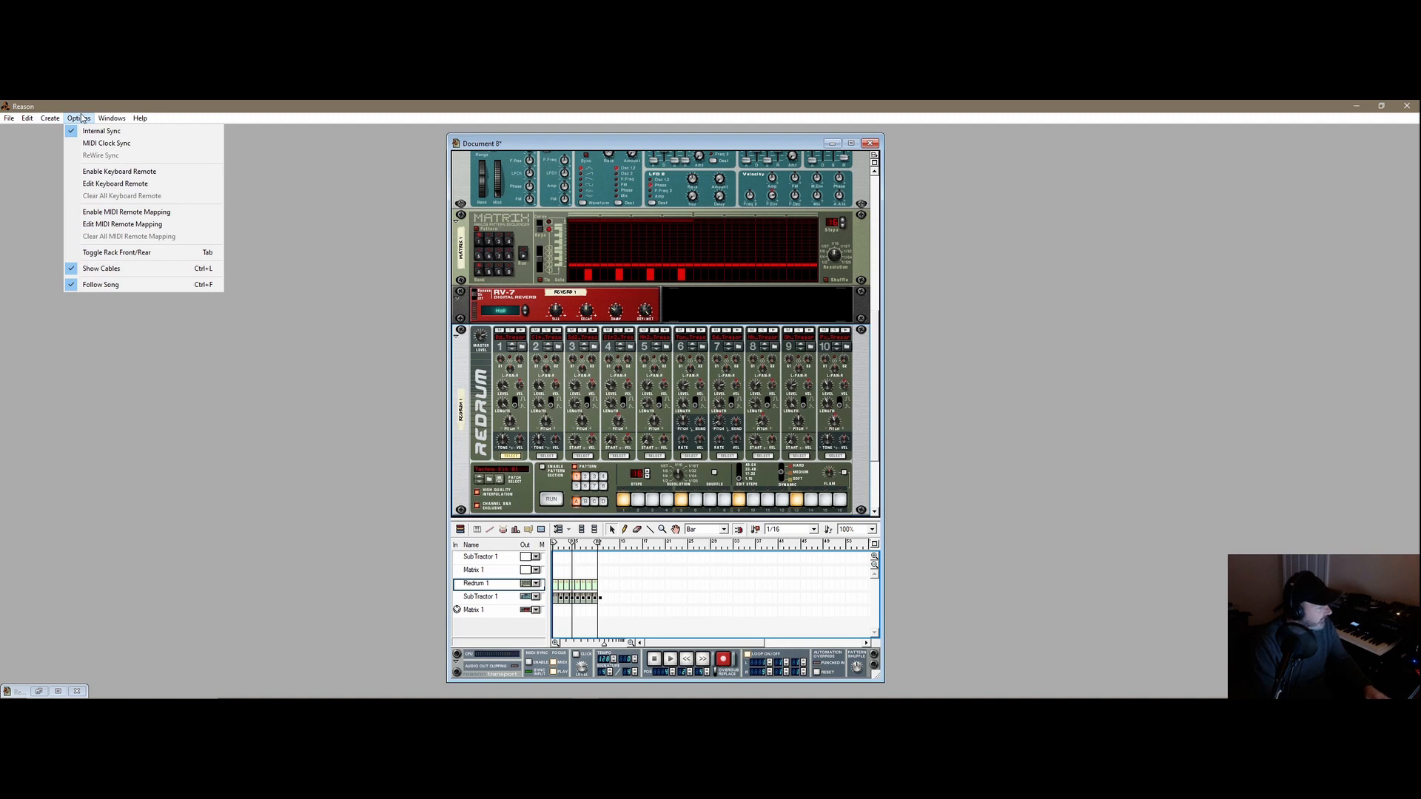
pyautogui.moveTo(146, 123)
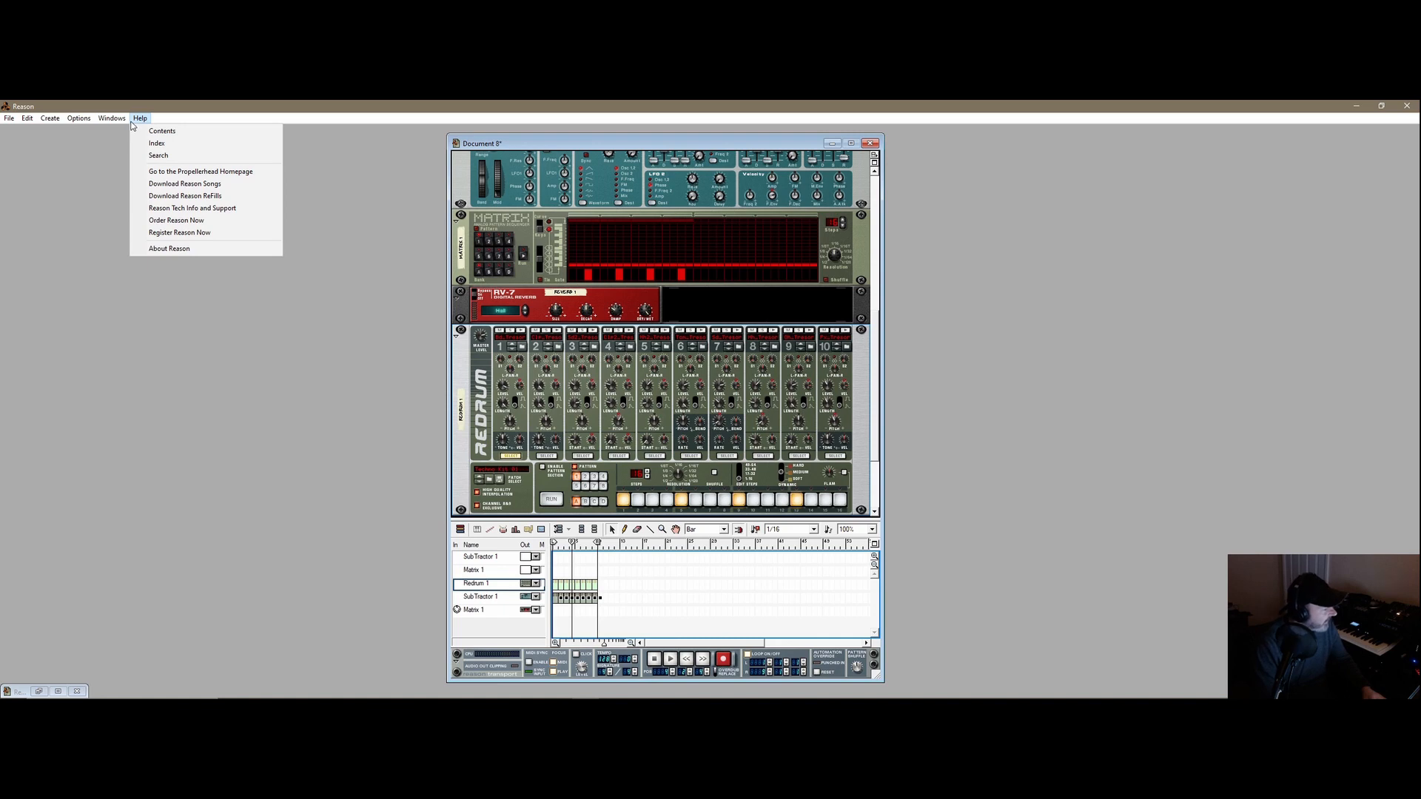
pyautogui.click(152, 249)
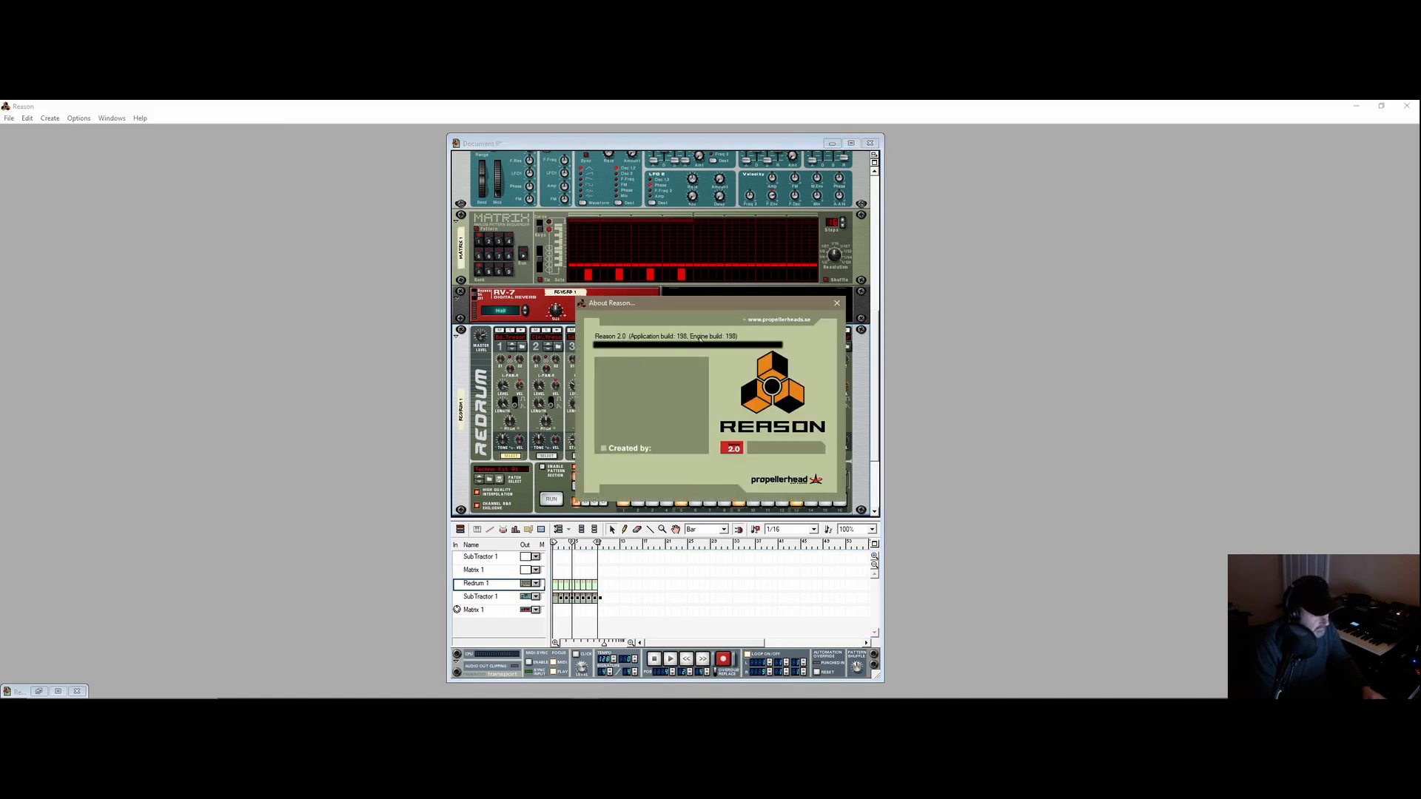
pyautogui.click(836, 303)
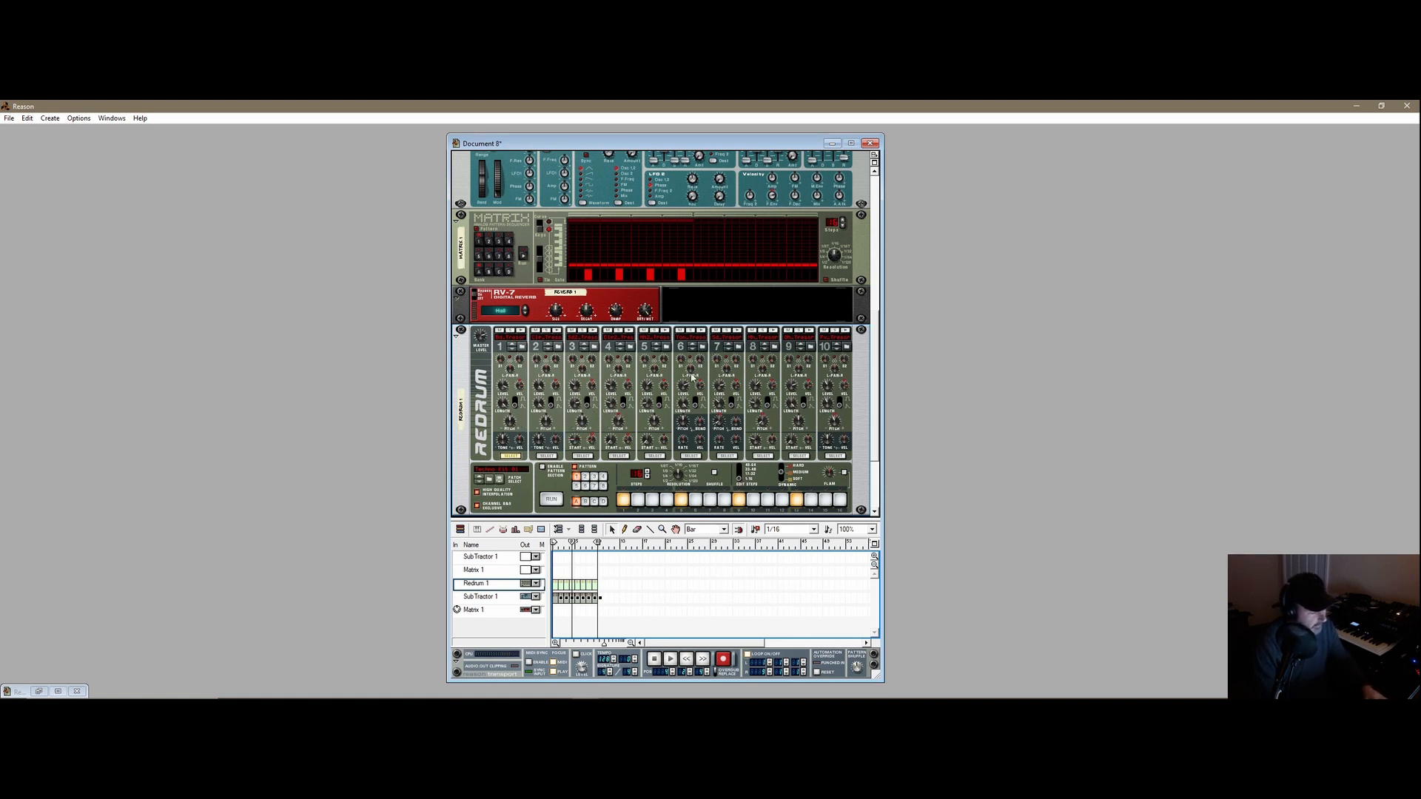
# - Close the new song without saving and open the demo song Industrial Insect.rps, dismissing its song information
pyautogui.click(870, 143)
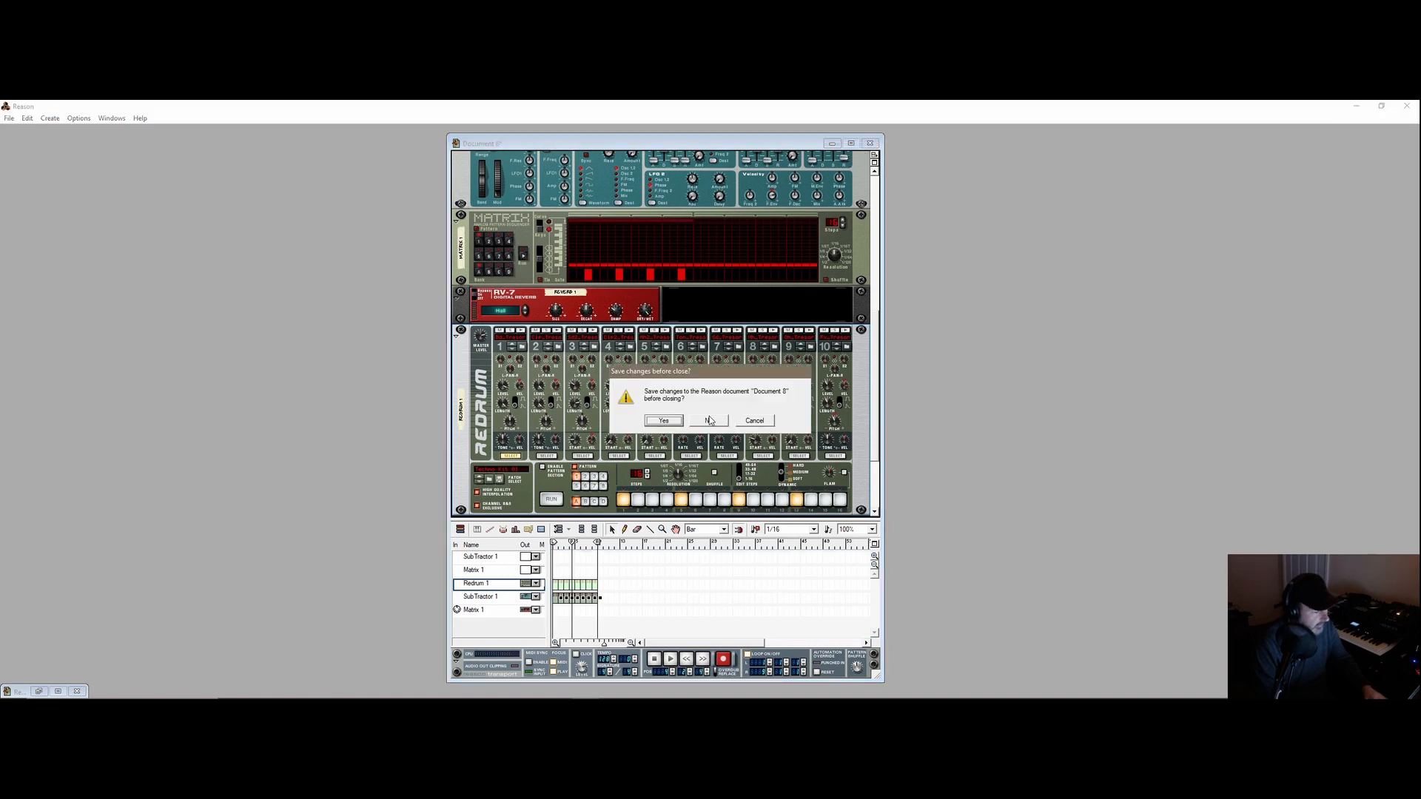
pyautogui.click(708, 420)
pyautogui.click(9, 117)
pyautogui.click(84, 191)
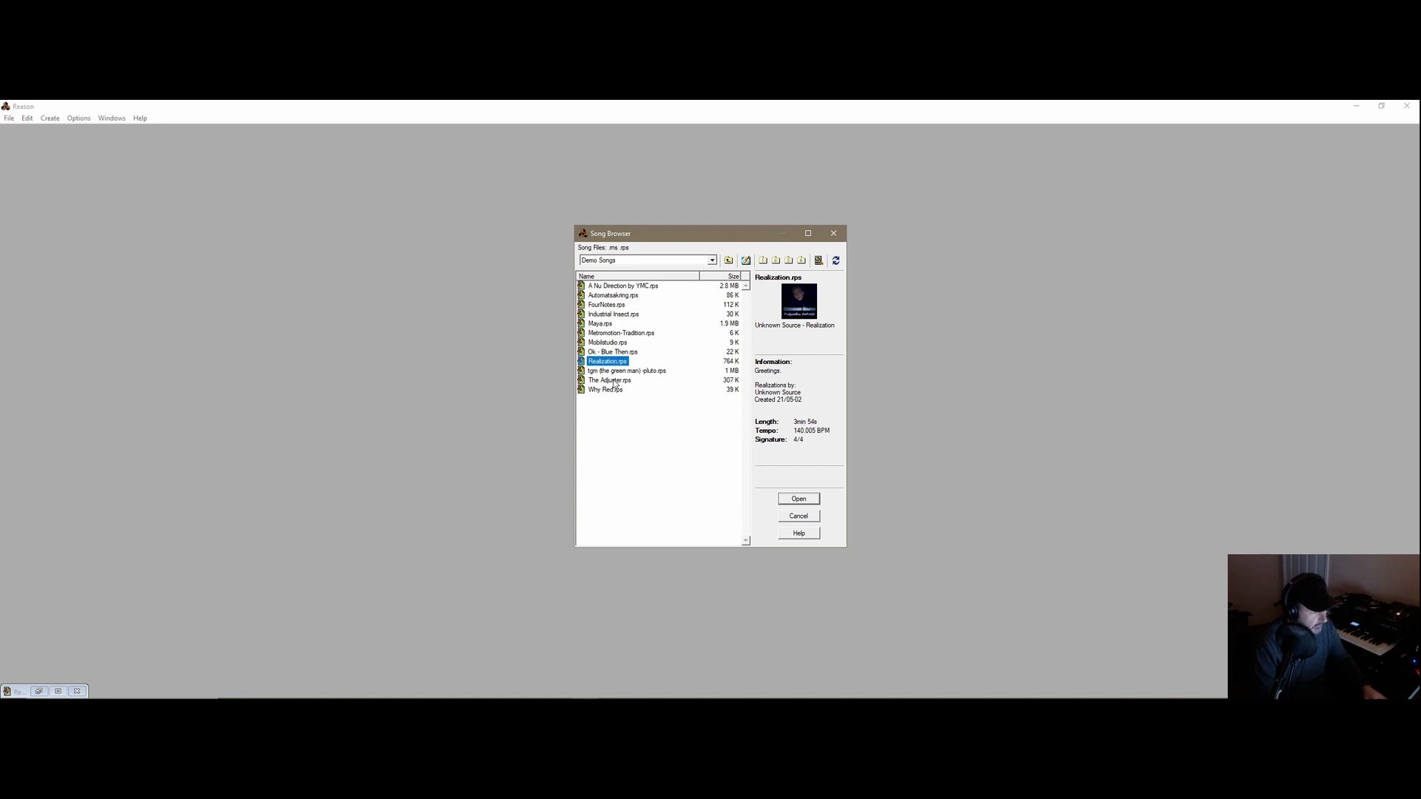
pyautogui.doubleClick(606, 316)
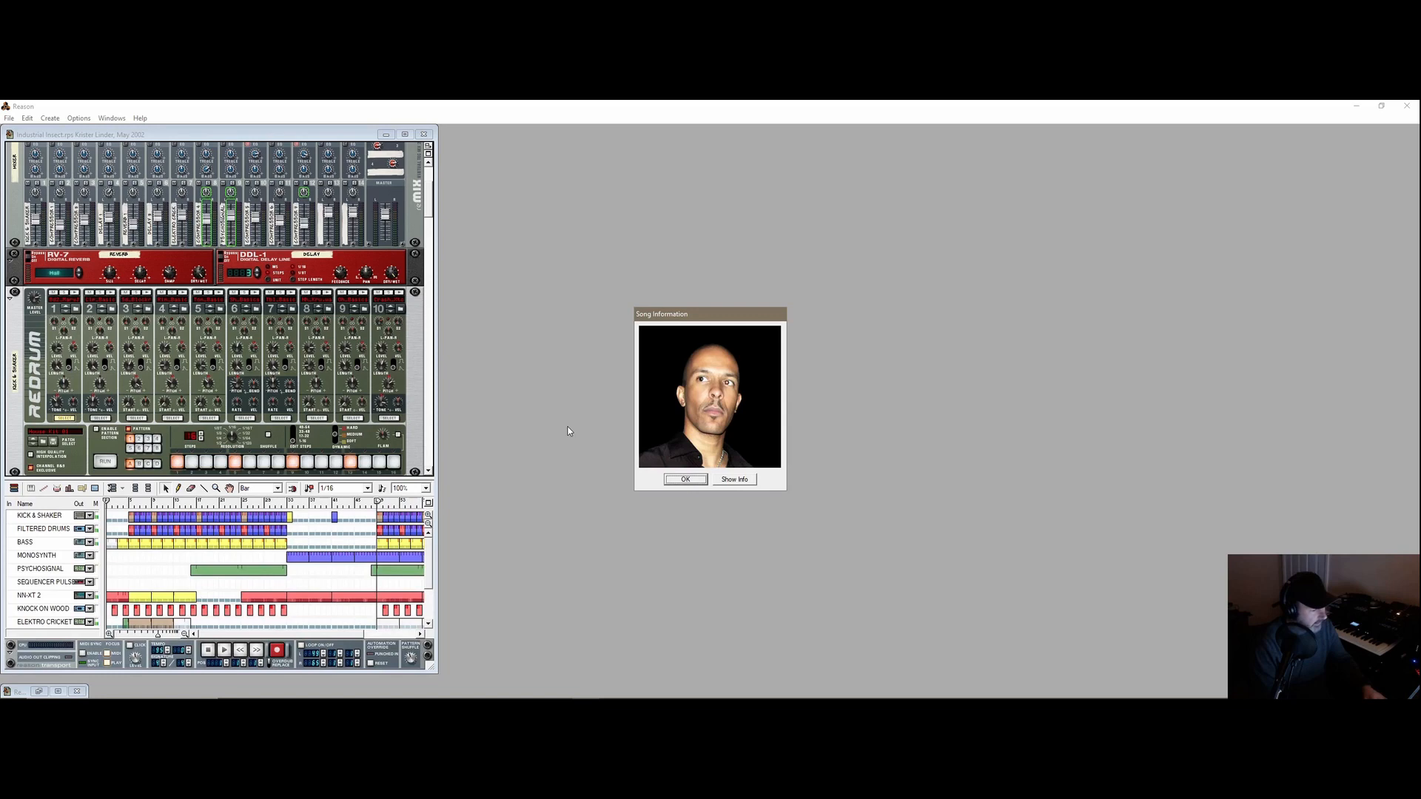
pyautogui.click(702, 479)
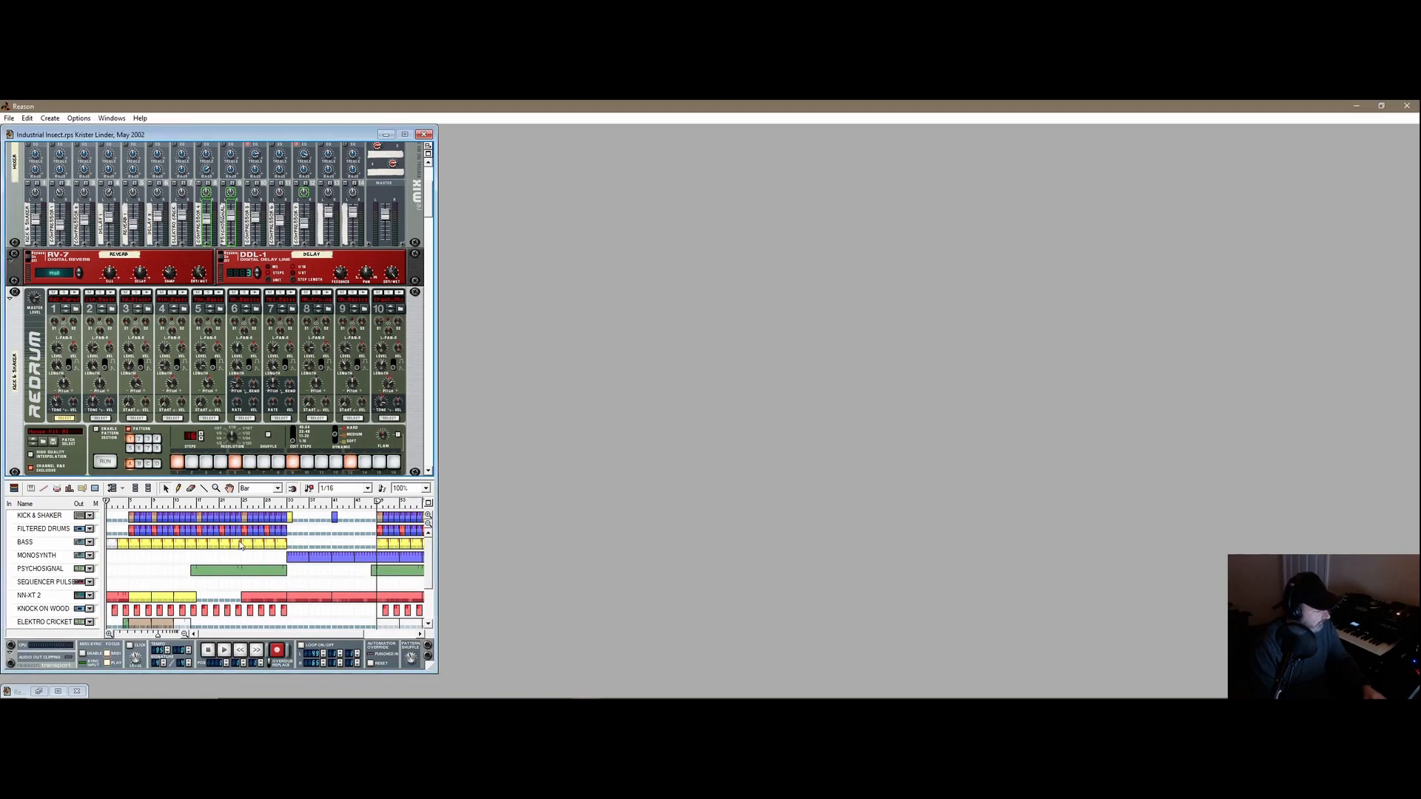
# - Play Industrial Insect from a point in the arrangement while looking over its rack devices, and stop playback
pyautogui.click(224, 651)
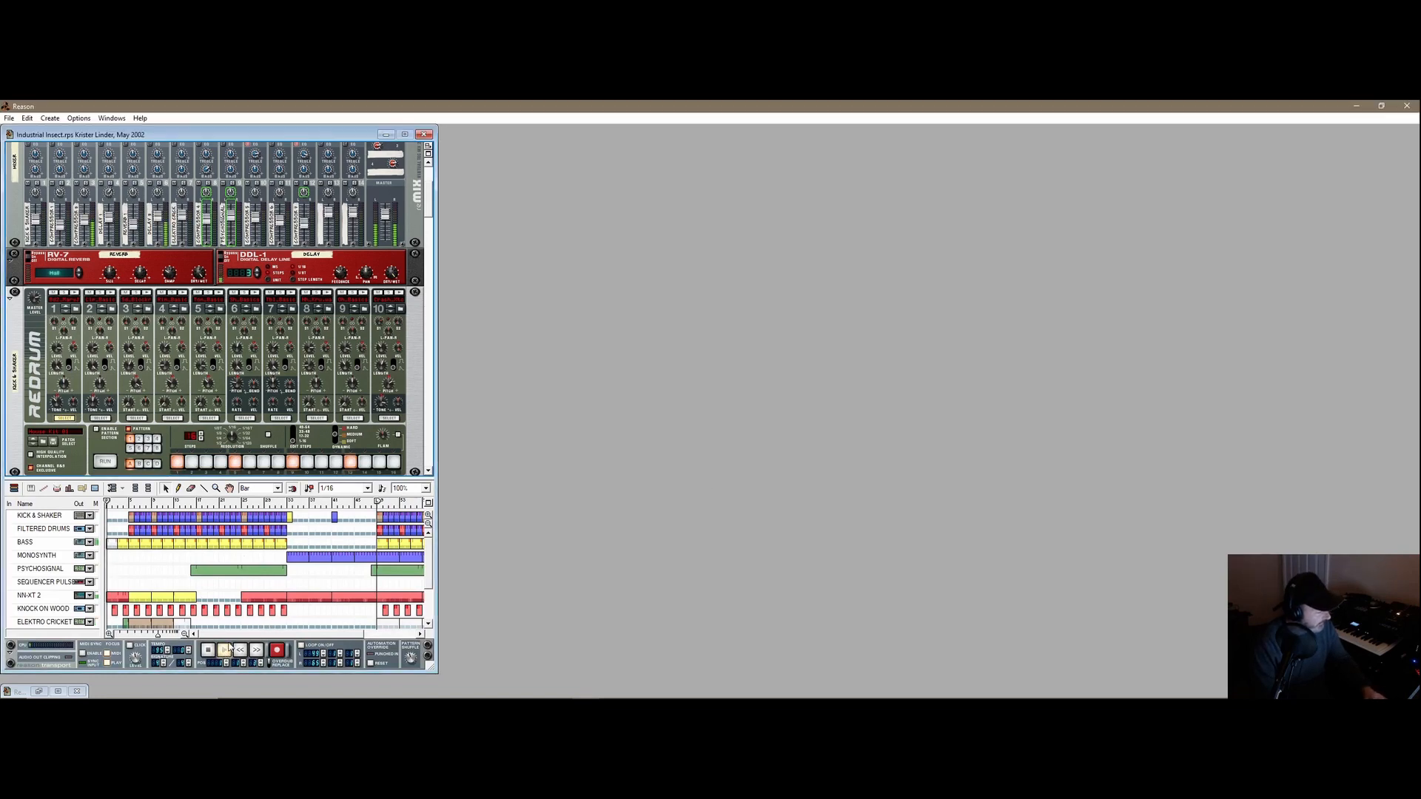
pyautogui.click(175, 503)
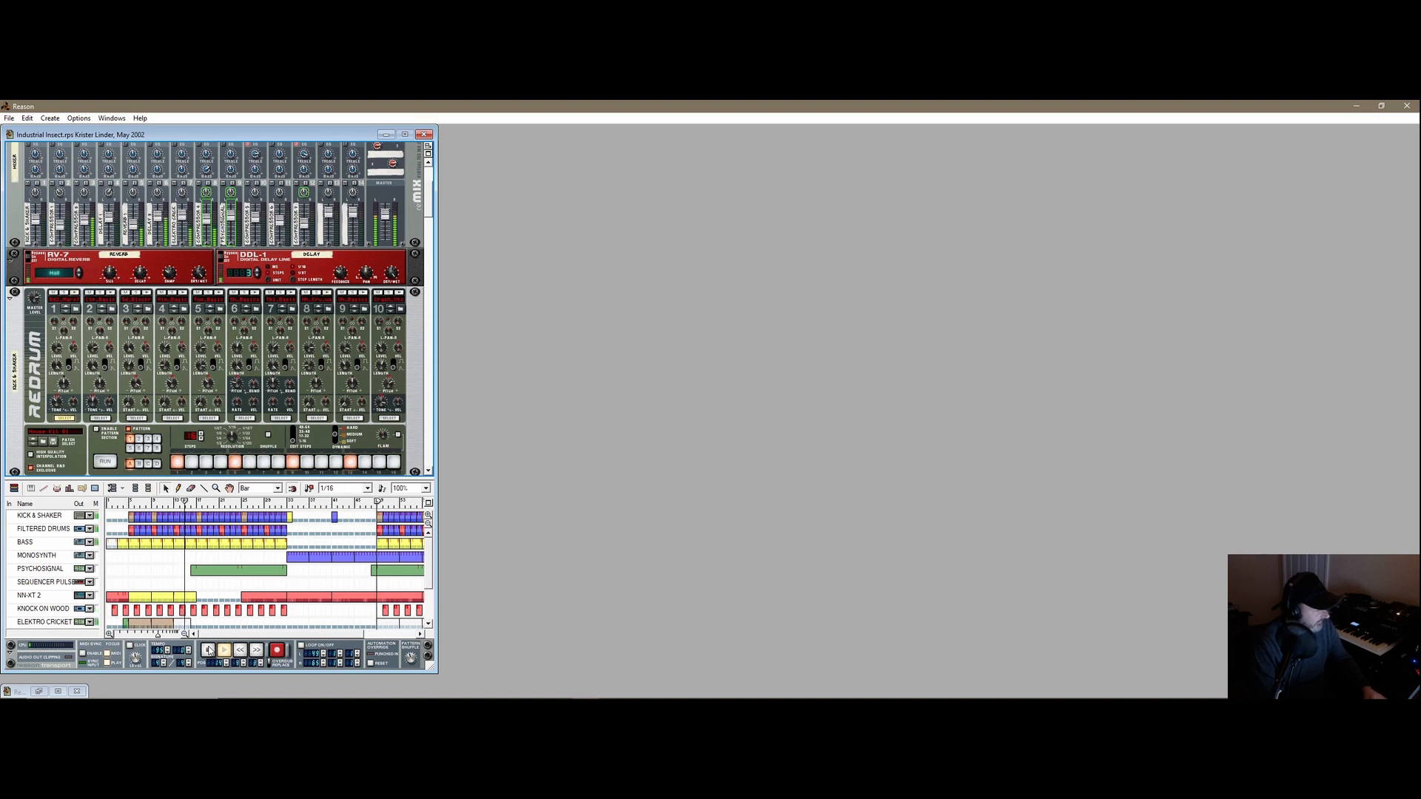
pyautogui.scroll(3, 199, 219)
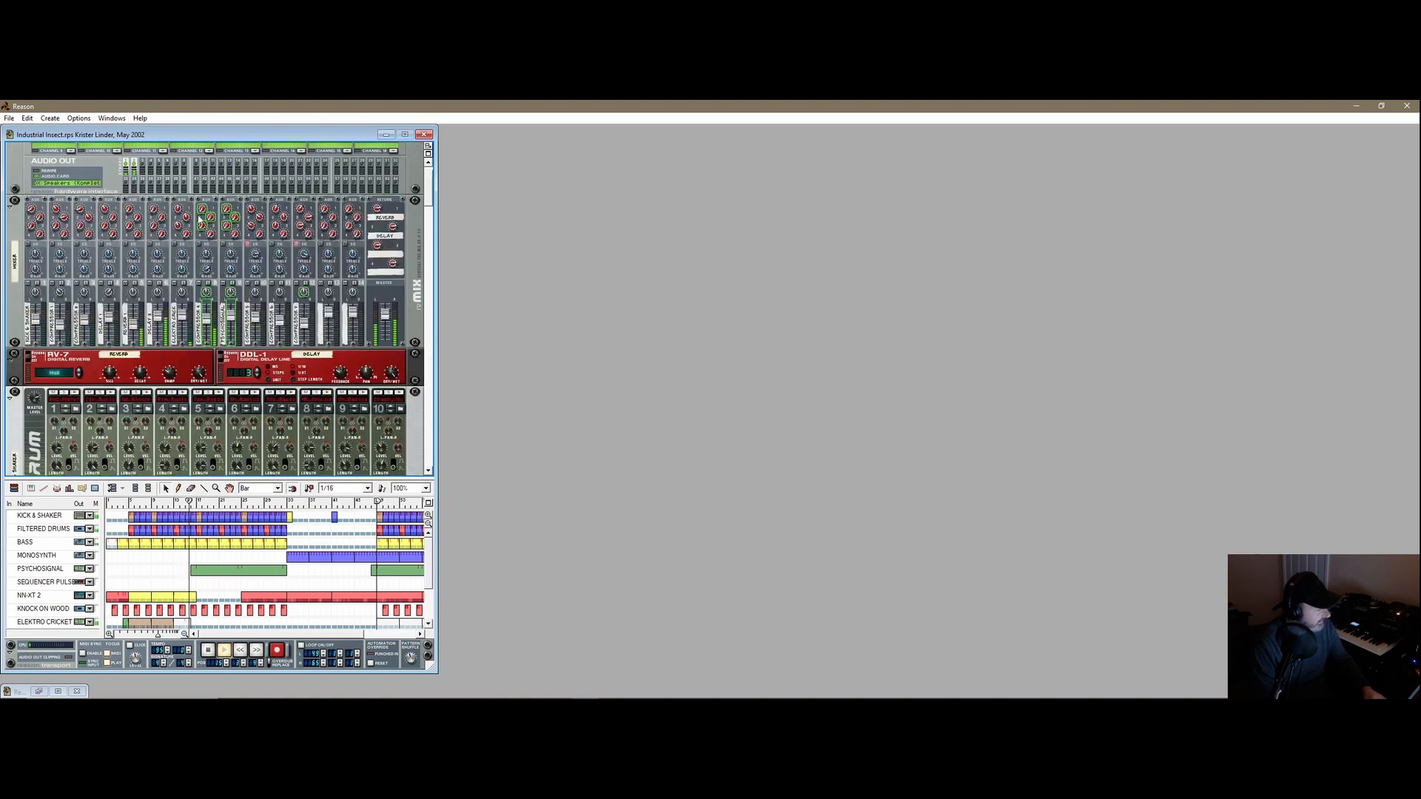
pyautogui.scroll(-4, 303, 360)
pyautogui.scroll(-10, 304, 361)
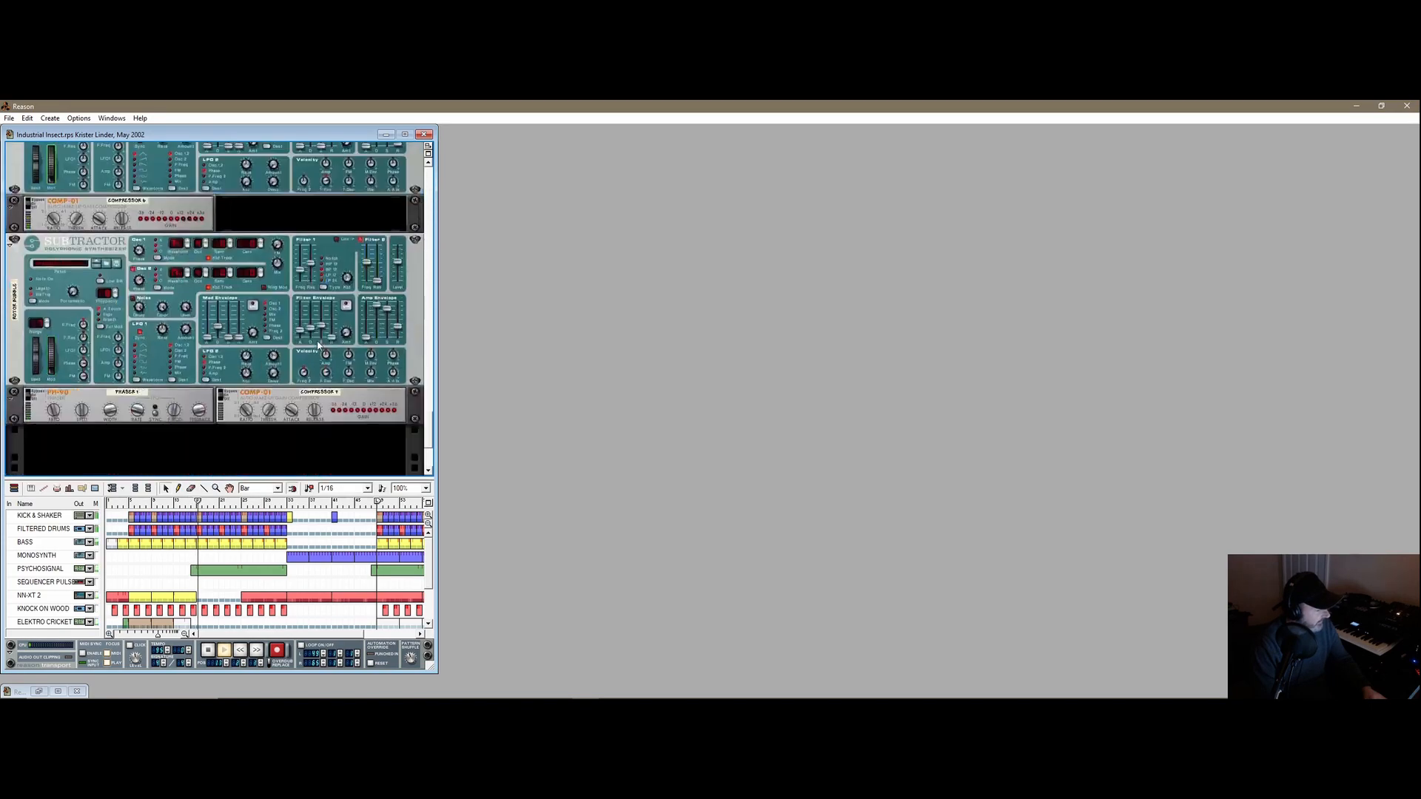
pyautogui.click(427, 451)
pyautogui.moveTo(428, 451); pyautogui.dragTo(429, 171)
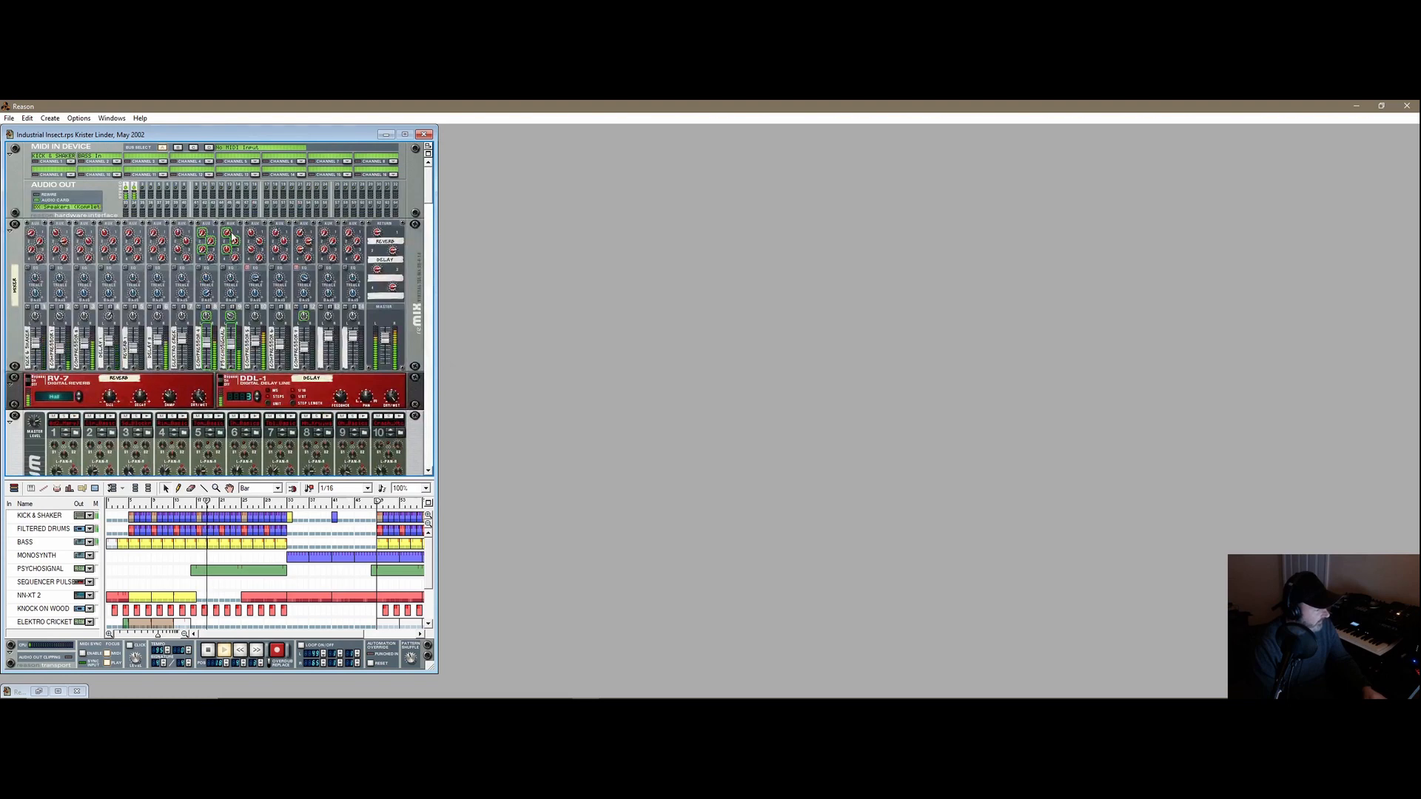
pyautogui.scroll(-3, 234, 234)
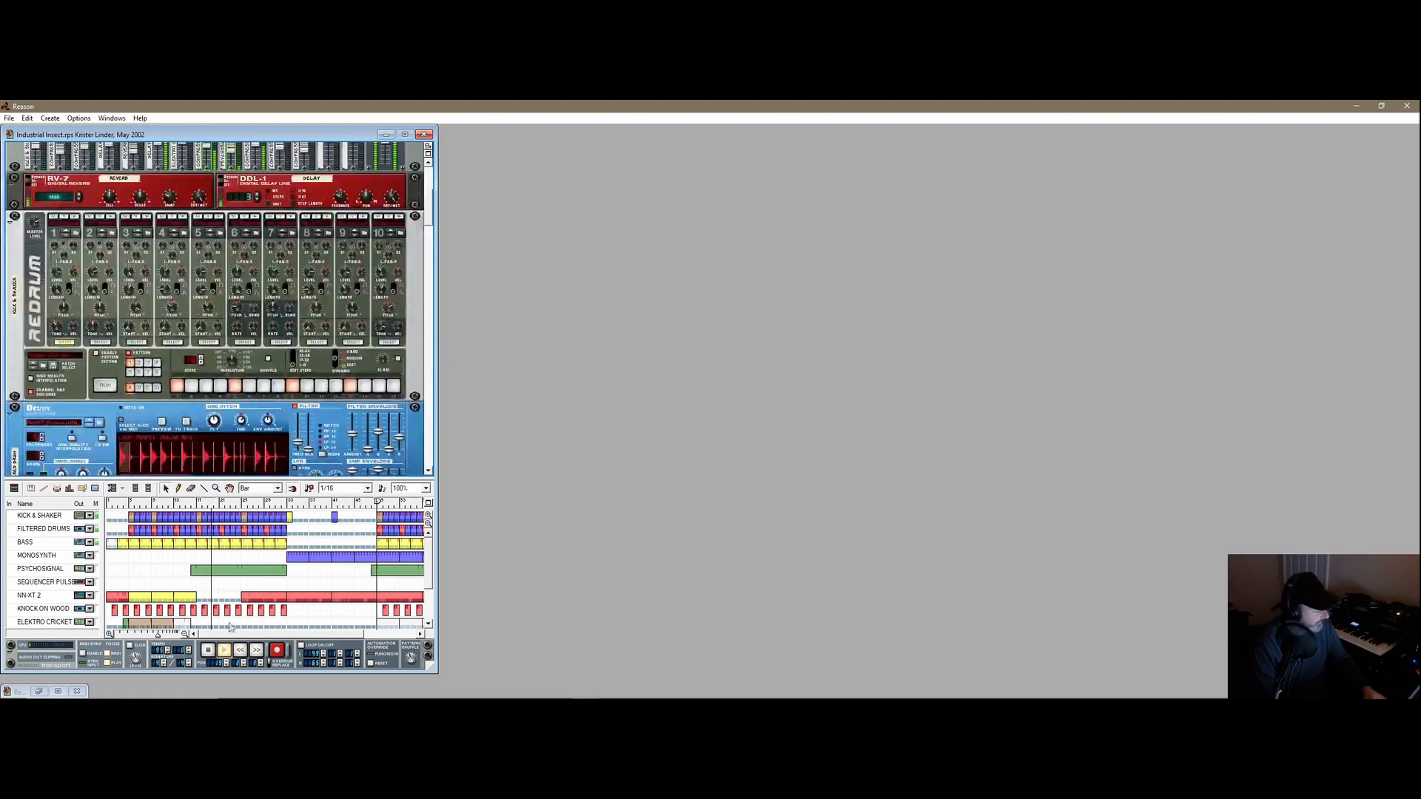
pyautogui.click(209, 651)
# - Open the demo song Metromotion-Tradition.rps, dismiss its song information and place its window beside Industrial Insect
pyautogui.click(10, 118)
pyautogui.click(30, 148)
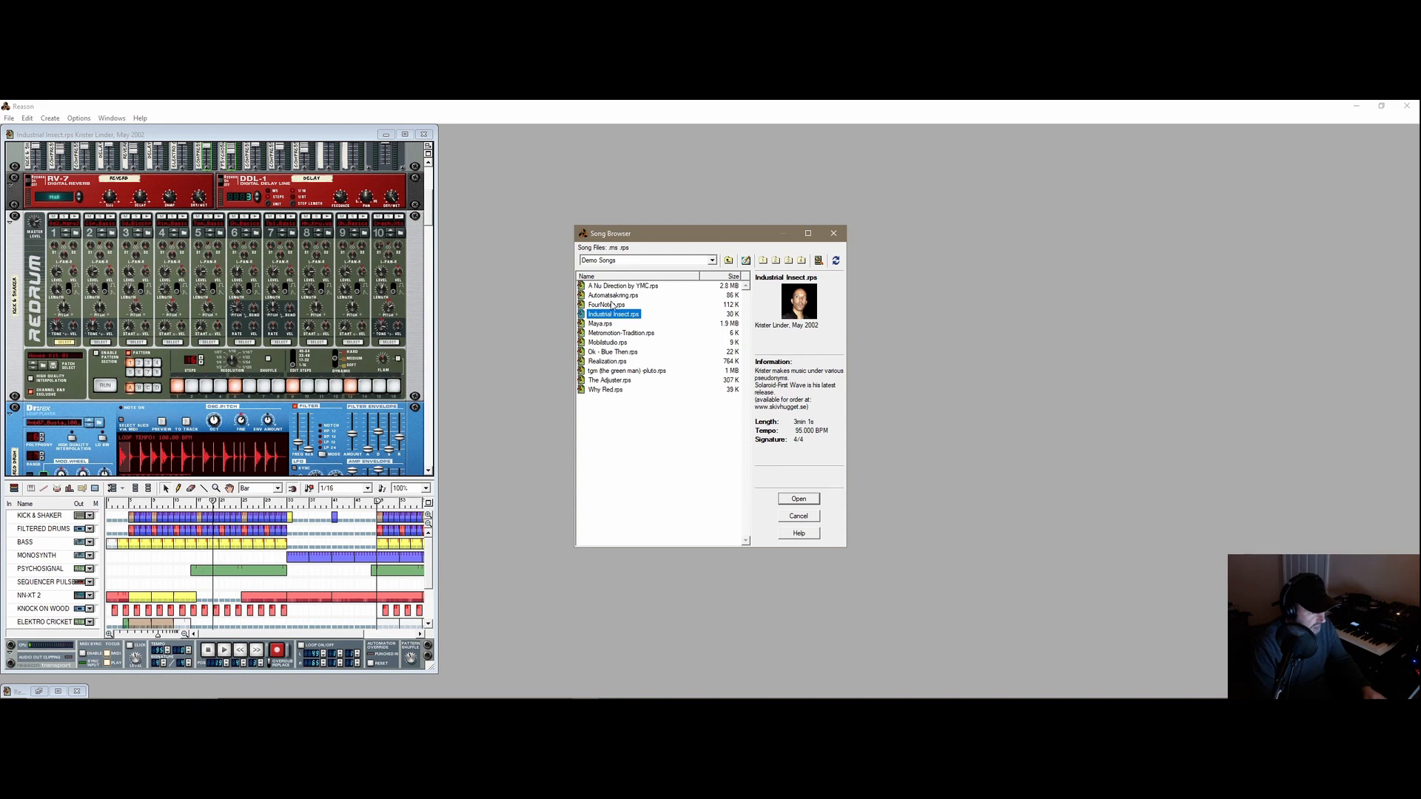
pyautogui.doubleClick(605, 335)
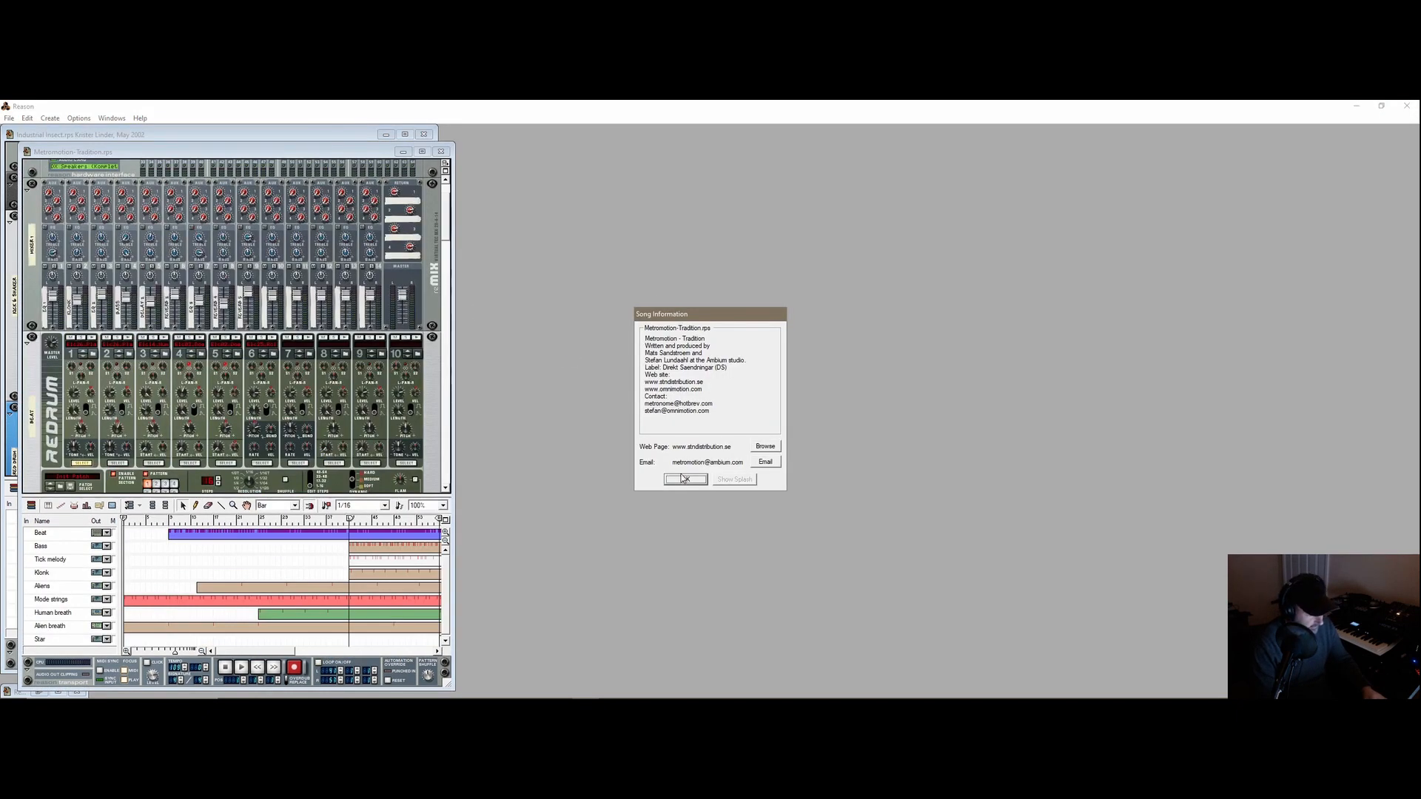
pyautogui.click(686, 479)
pyautogui.moveTo(236, 154); pyautogui.dragTo(674, 141)
# - Play Metromotion-Tradition while moving the locators and song position along its ruler, and stop playback
pyautogui.click(684, 656)
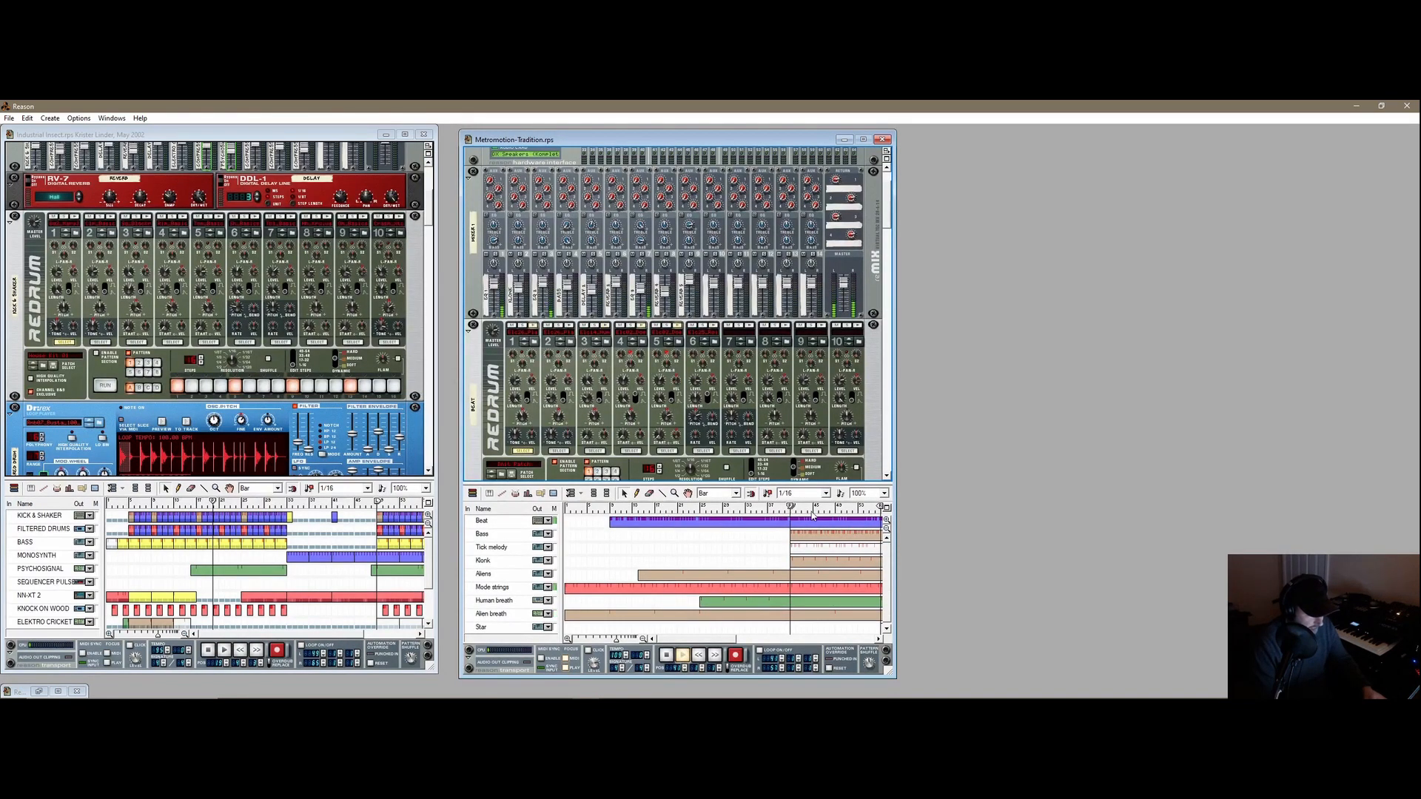
pyautogui.keyDown('ctrl'); pyautogui.click(632, 507); pyautogui.keyUp('ctrl')
pyautogui.click(722, 507)
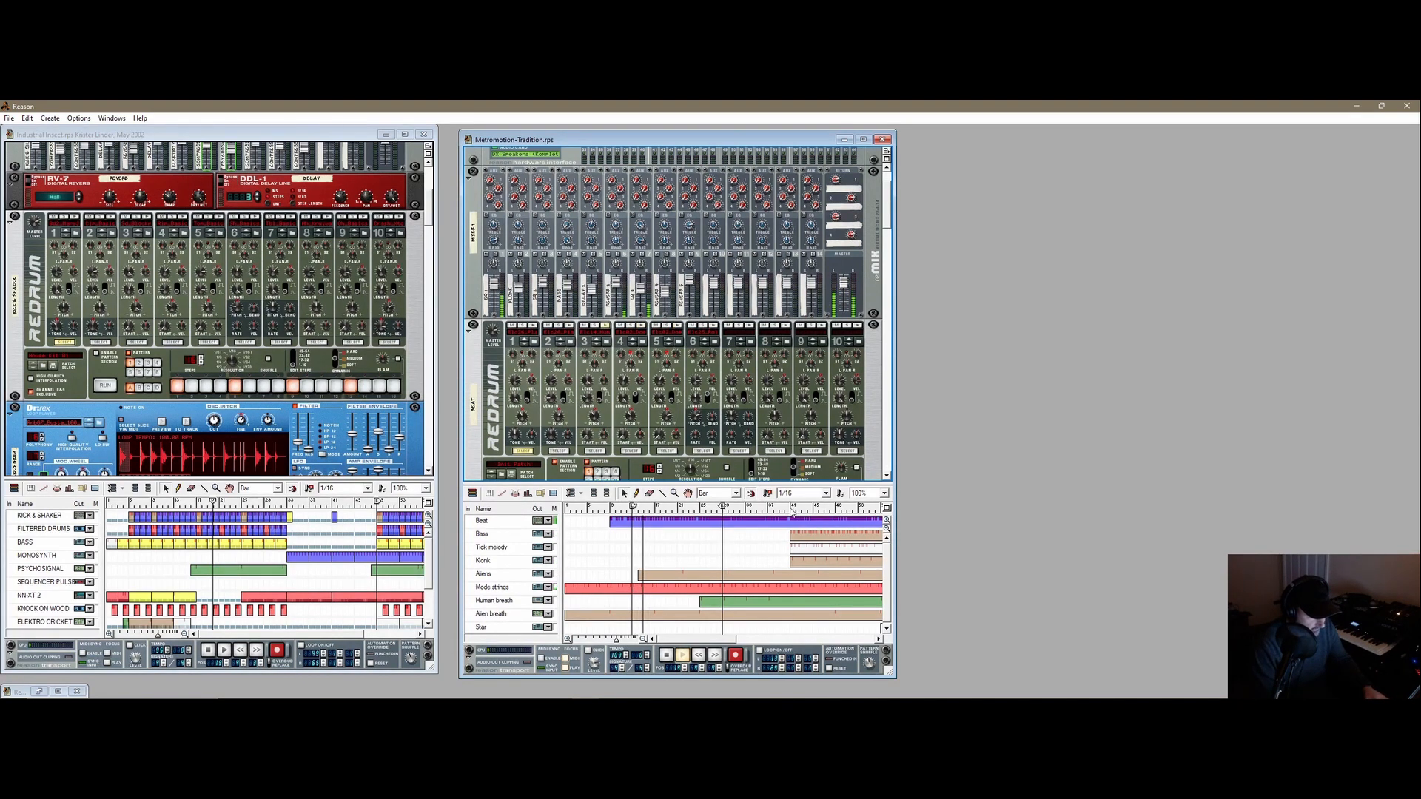
pyautogui.scroll(-1, 892, 220)
pyautogui.moveTo(892, 221)
pyautogui.mouseDown()
pyautogui.moveTo(875, 463)
pyautogui.moveTo(892, 199)
pyautogui.mouseUp()
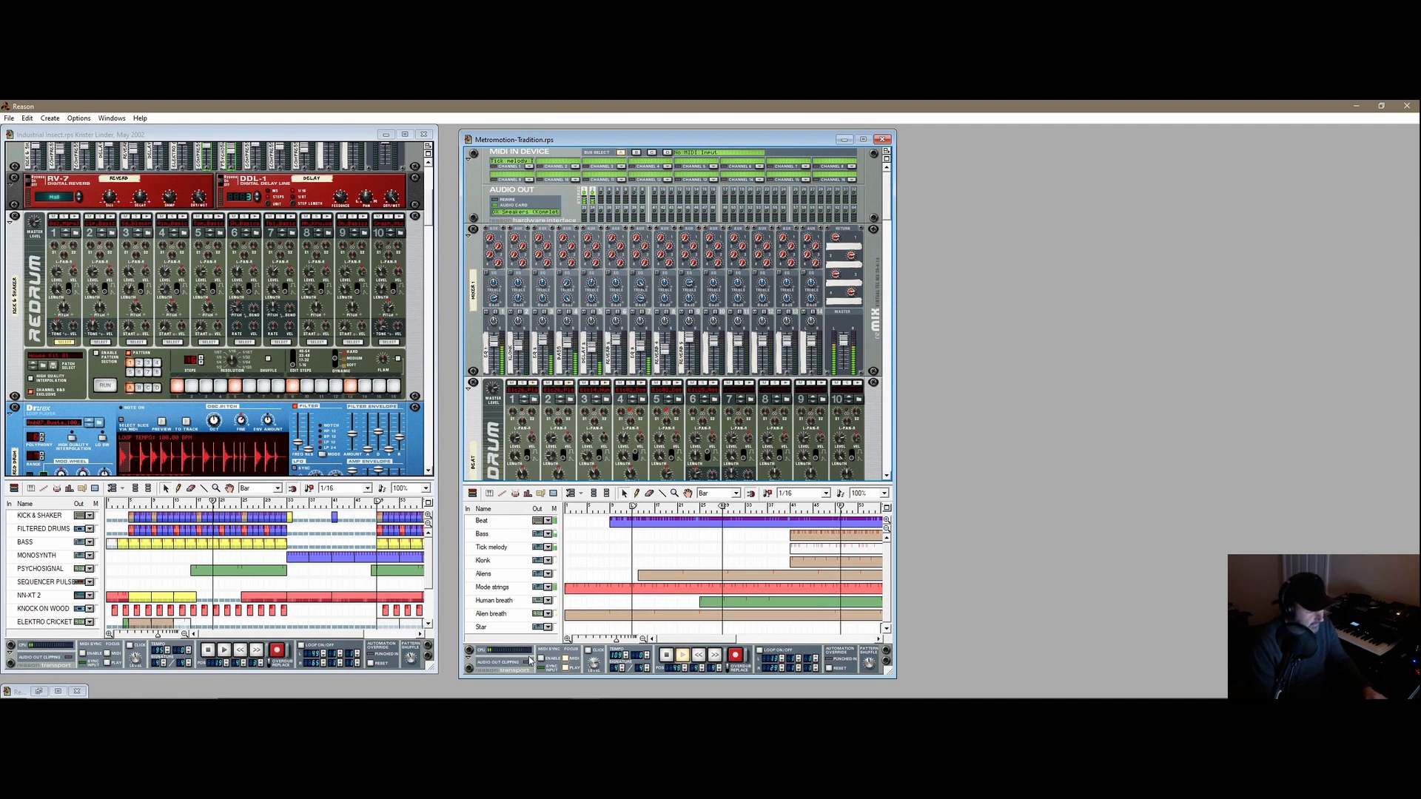
pyautogui.press('space')
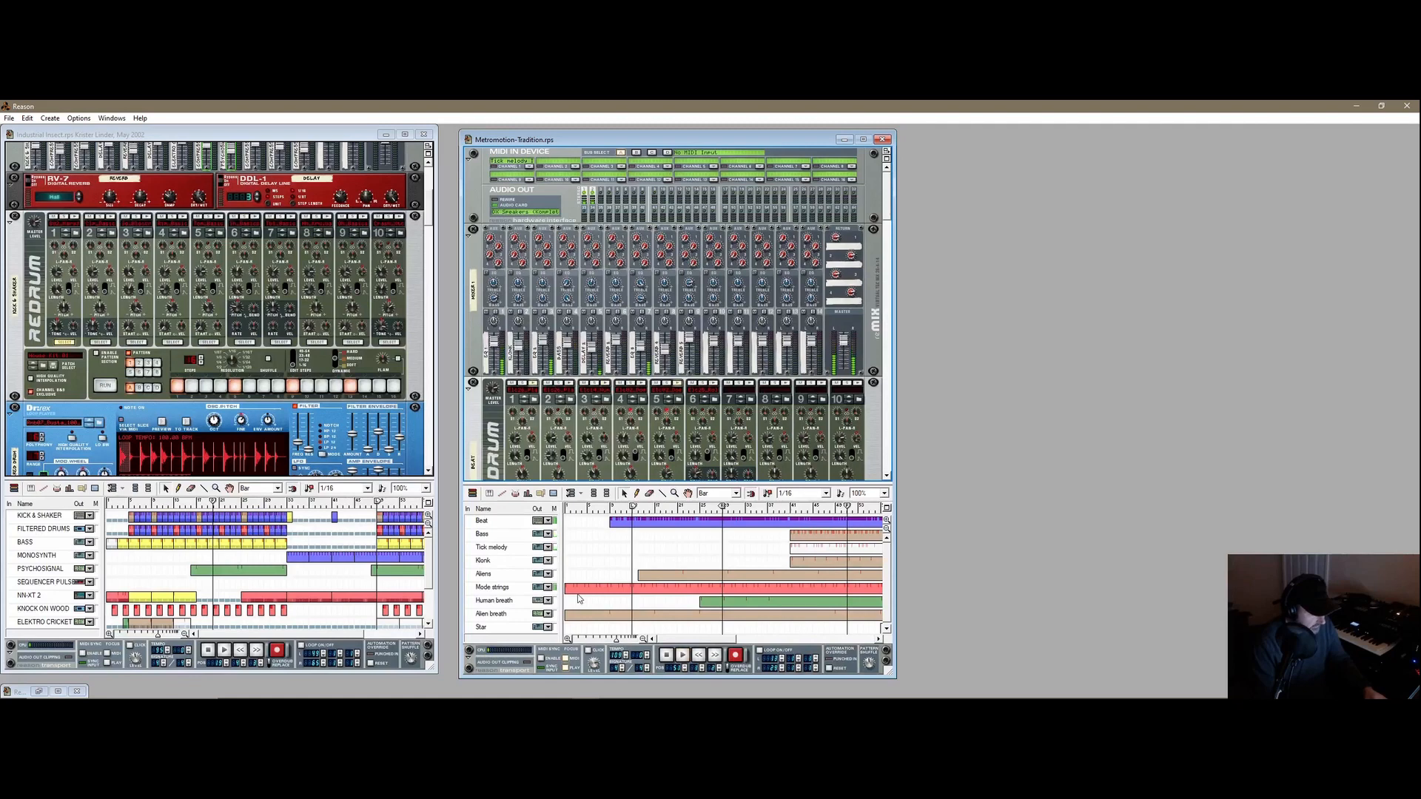
# - Close both demo songs, restore the minimized Realization.rps song and move its window to the middle of the workspace
pyautogui.click(882, 140)
pyautogui.click(423, 135)
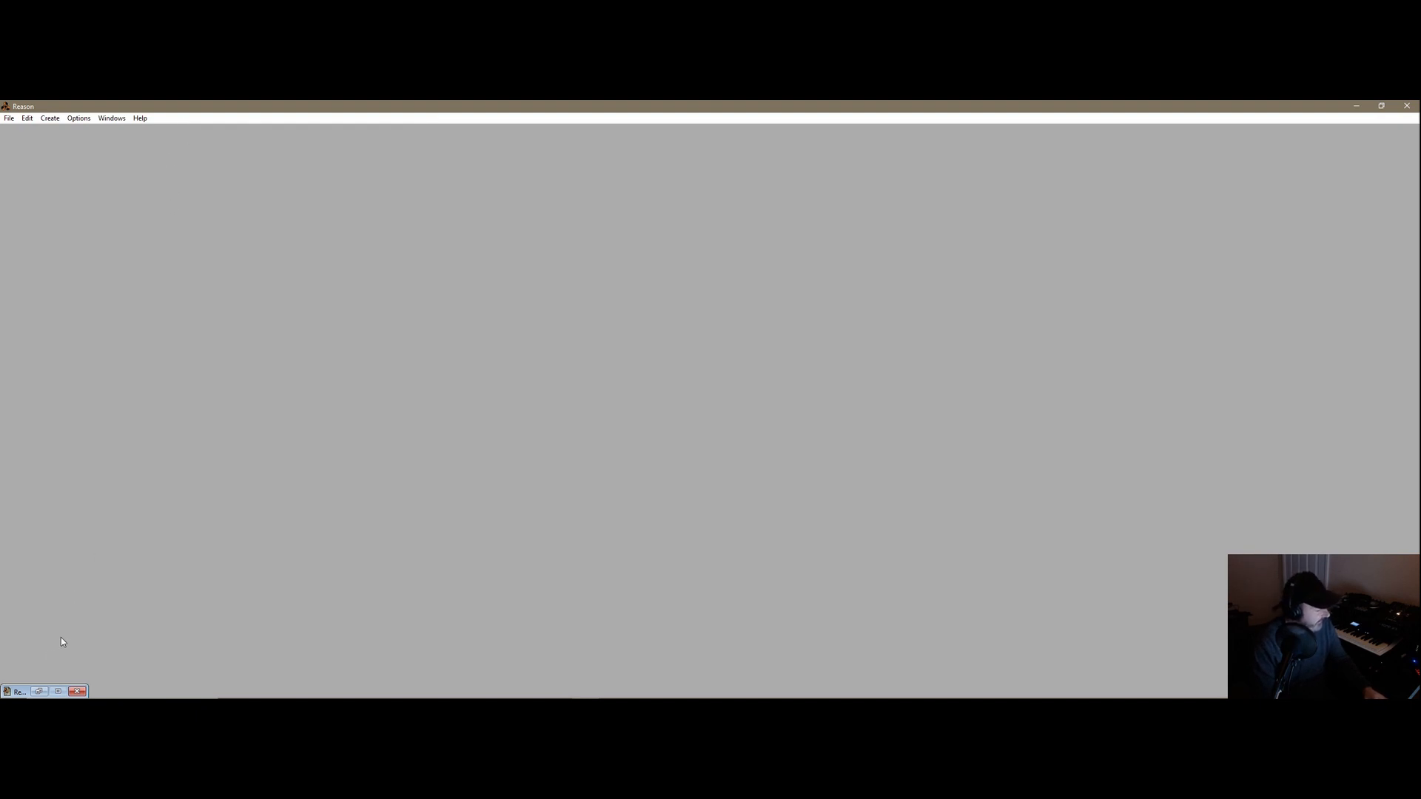
pyautogui.click(37, 692)
pyautogui.moveTo(383, 142); pyautogui.dragTo(814, 141)
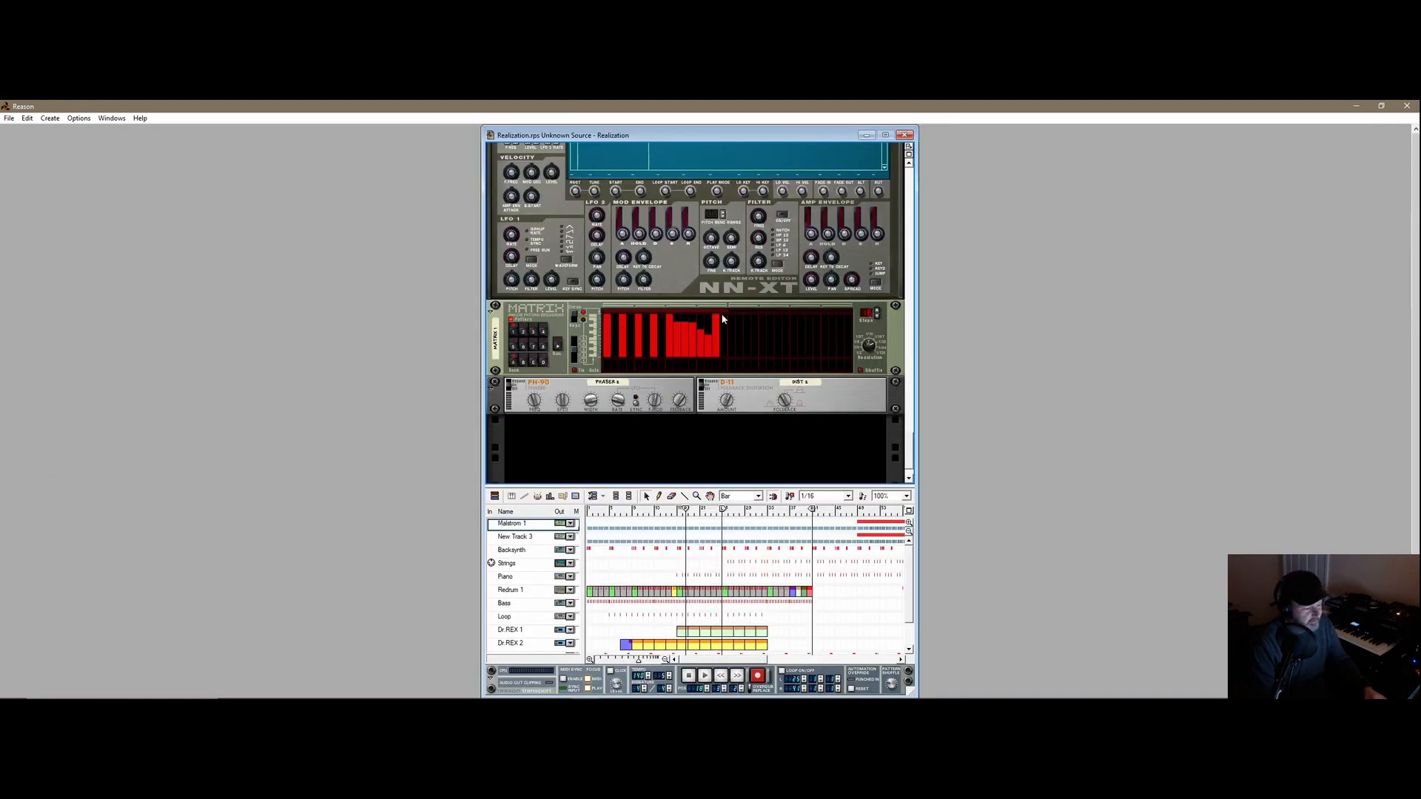
# - Move the left marker line in Realization's ruler onto the next one and examine the front and back of the rack
pyautogui.moveTo(688, 513); pyautogui.dragTo(732, 519)
pyautogui.moveTo(911, 459); pyautogui.dragTo(914, 164)
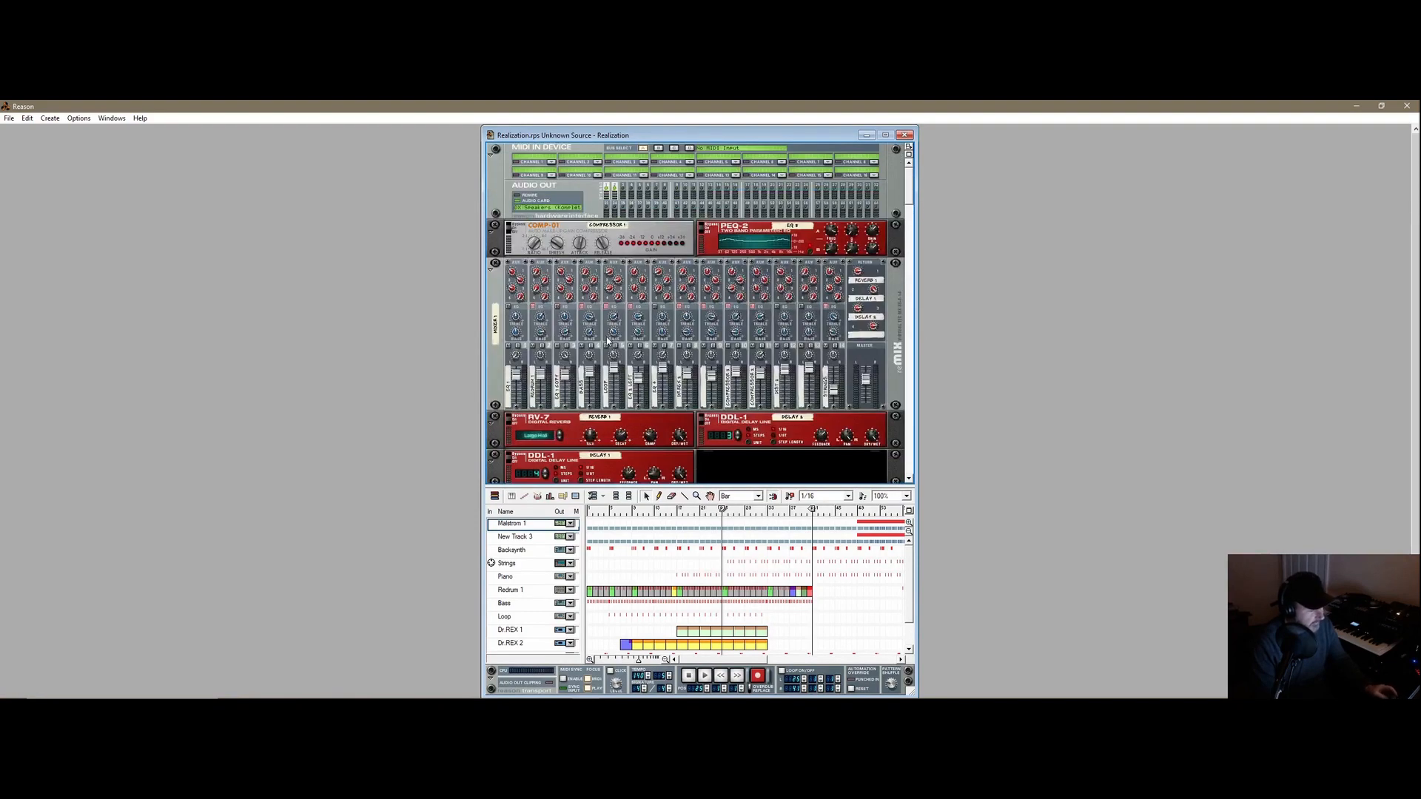
pyautogui.press('Tab')
pyautogui.scroll(-10, 721, 348)
pyautogui.scroll(-15, 722, 348)
pyautogui.scroll(20, 723, 352)
pyautogui.press('Tab')
pyautogui.scroll(-3, 689, 372)
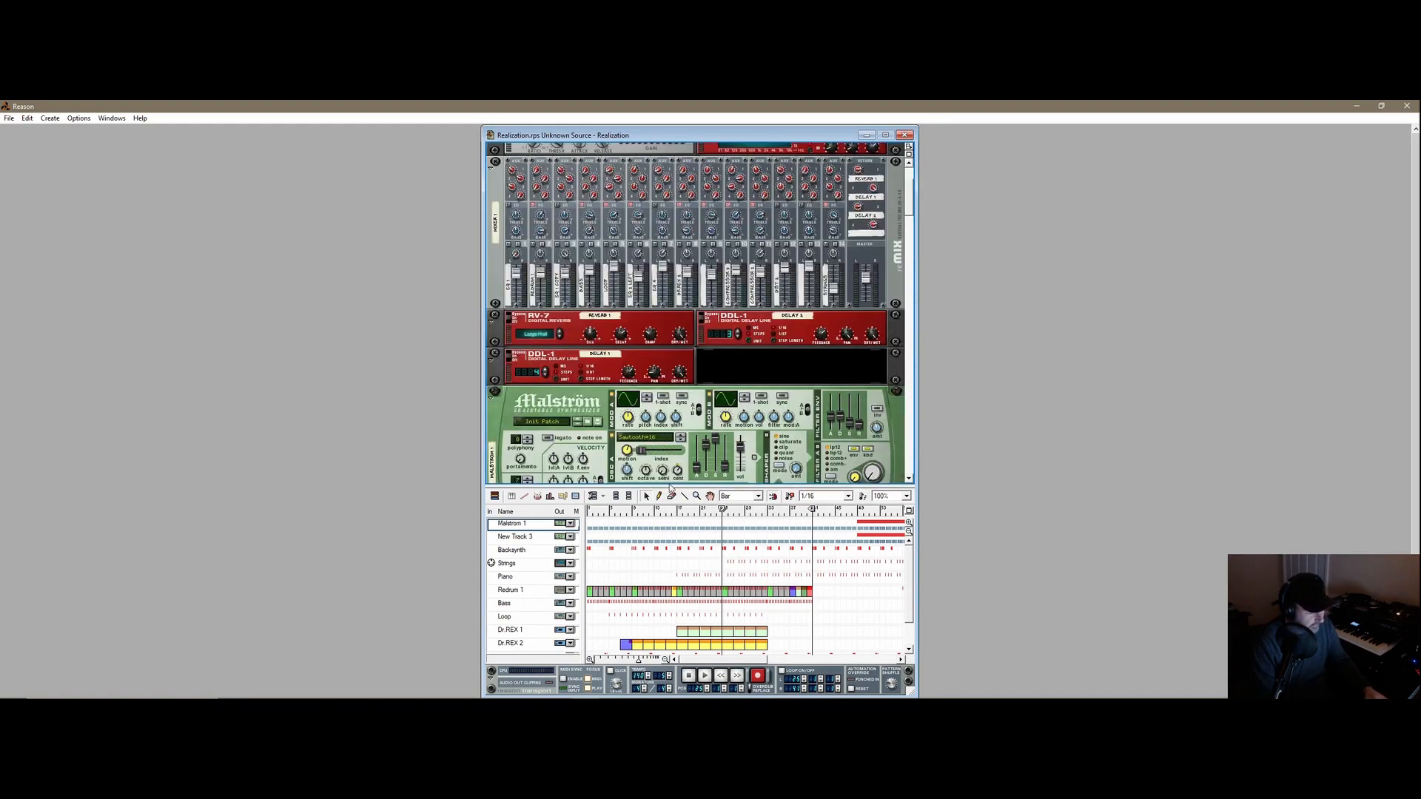
# - Show the Malstrom 1 track in the sequencer's edit view and enlarge the sequencer area to see its note lanes
pyautogui.click(516, 529)
pyautogui.click(494, 496)
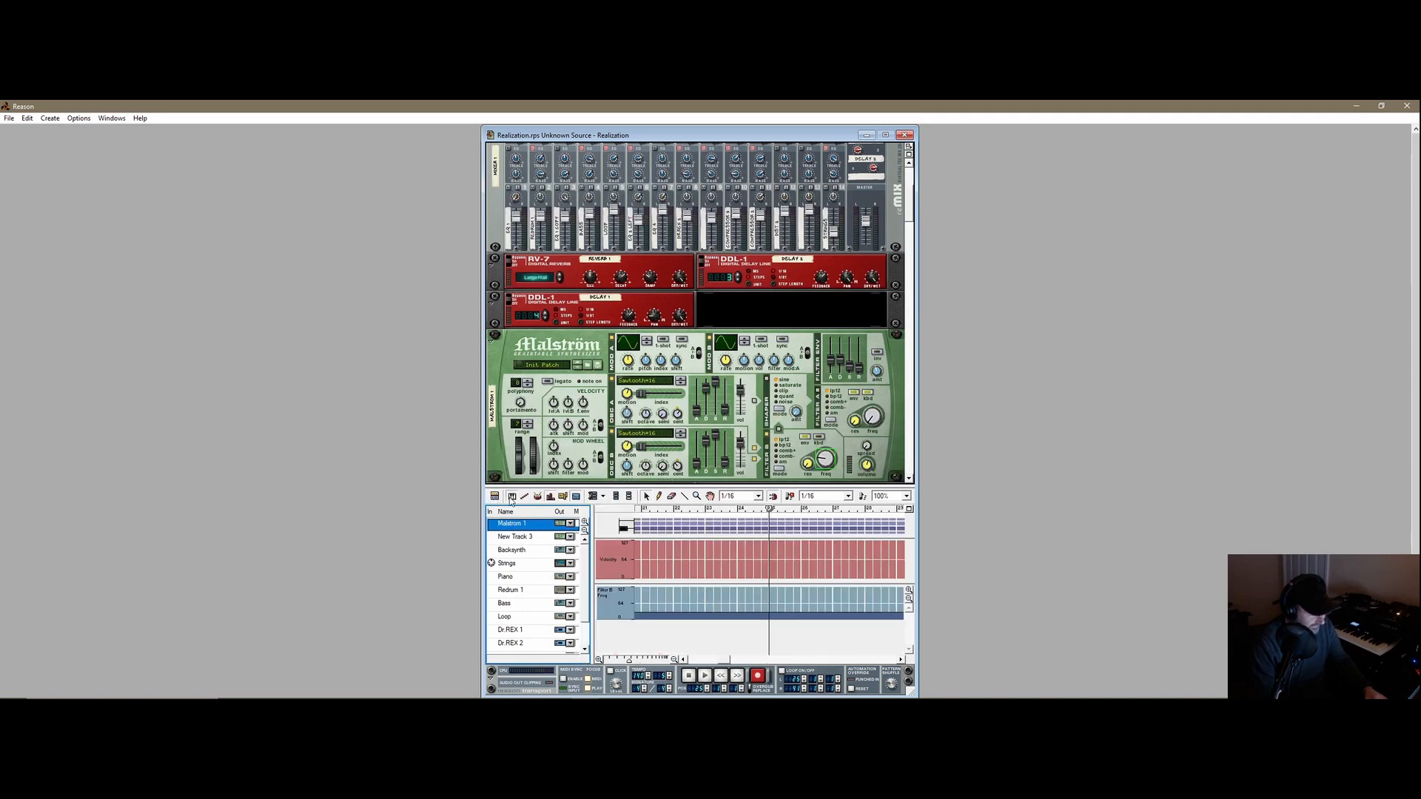
pyautogui.moveTo(711, 486); pyautogui.dragTo(695, 372)
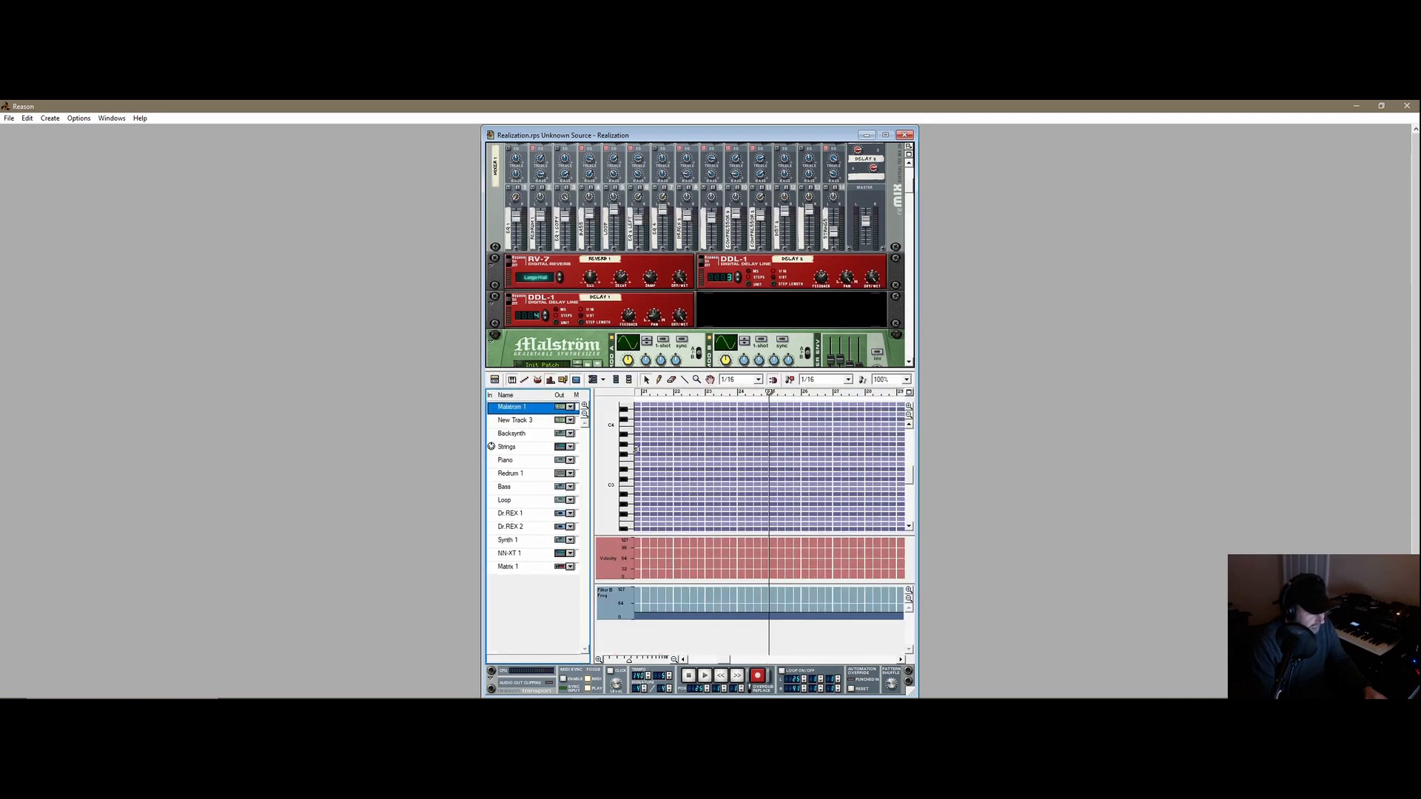
pyautogui.moveTo(909, 476); pyautogui.dragTo(902, 421)
pyautogui.moveTo(642, 371); pyautogui.dragTo(643, 410)
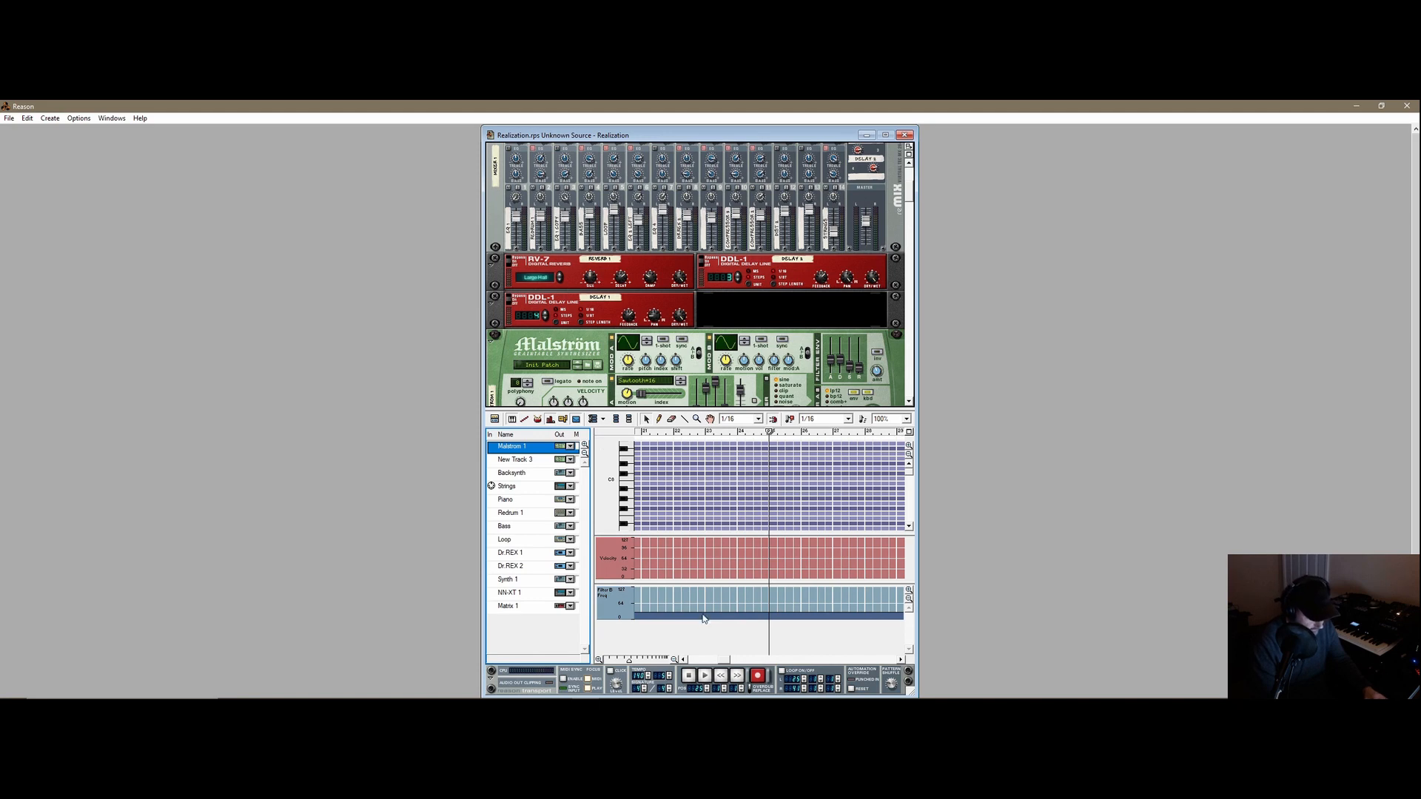
# - Play a passage of Realization, stop playback and move the song window slightly down
pyautogui.press('space')
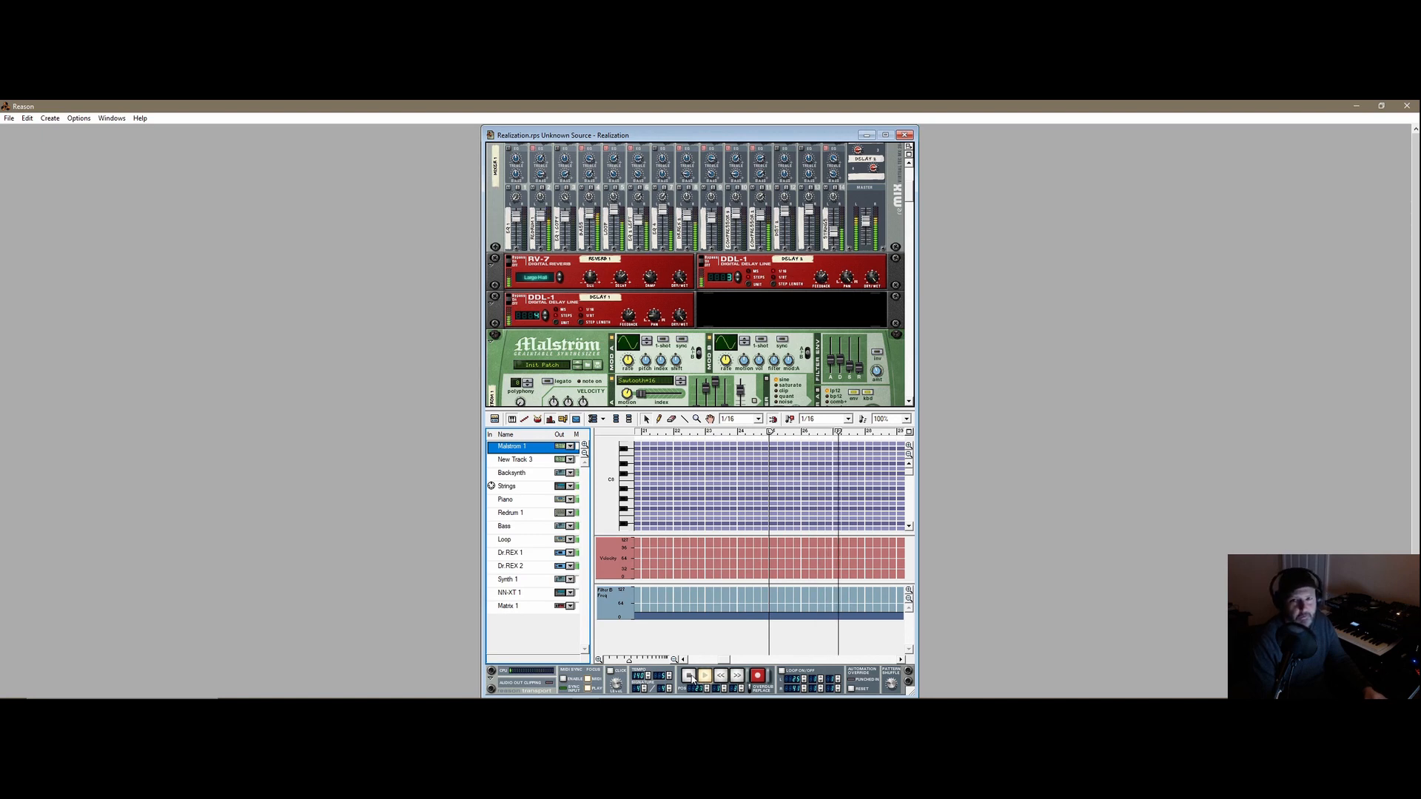
pyautogui.click(689, 676)
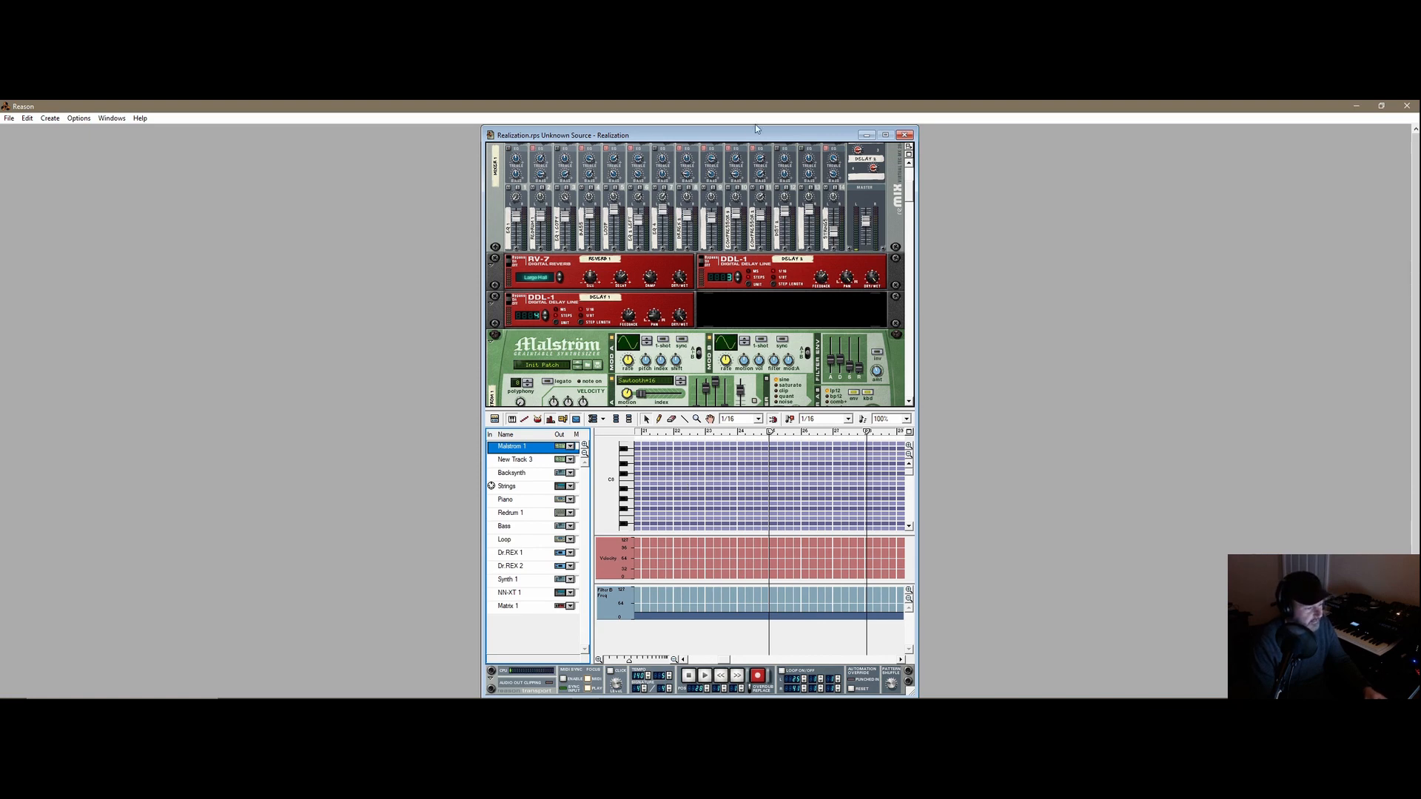
pyautogui.moveTo(754, 124); pyautogui.dragTo(755, 164)
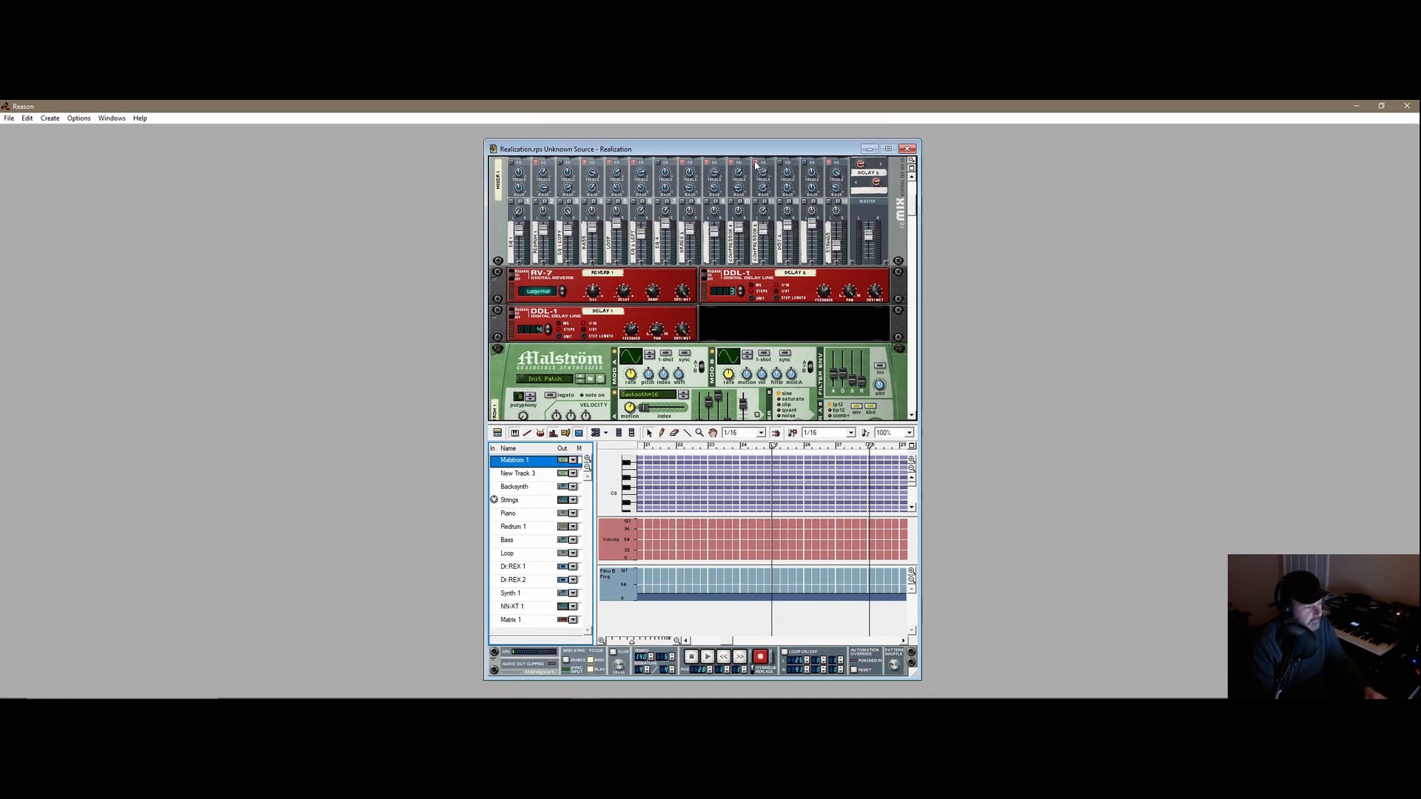